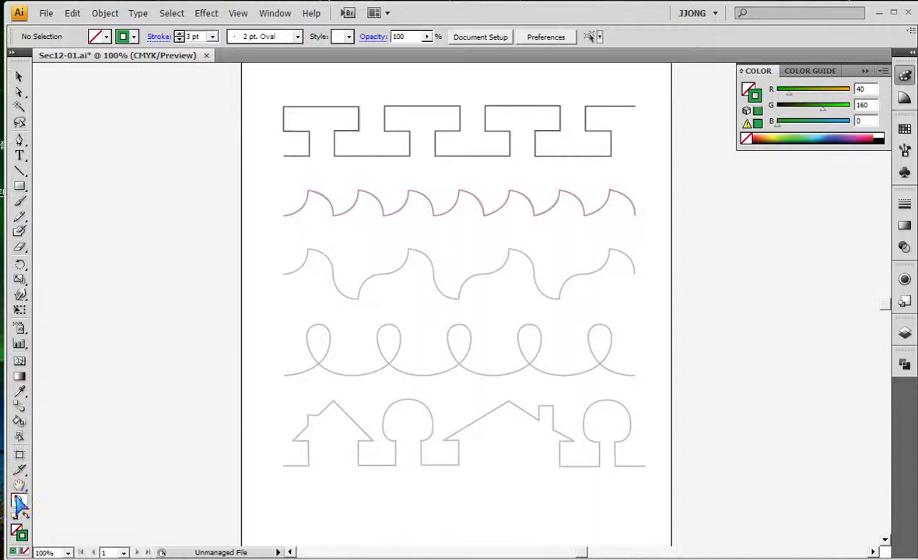
# Zoom in closely on the grey wave template rows, ready to trace with the Pen.
pyautogui.moveTo(244, 205); pyautogui.dragTo(385, 306)
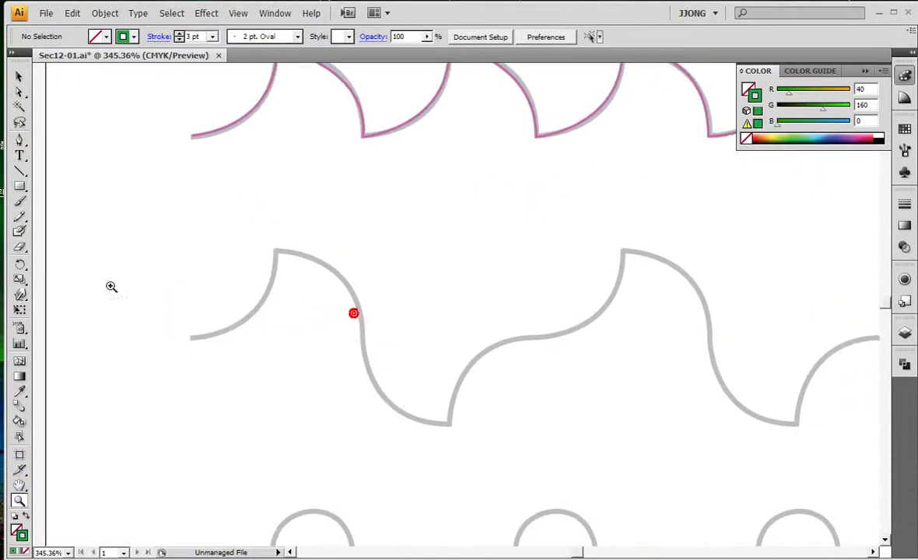
pyautogui.click(19, 140)
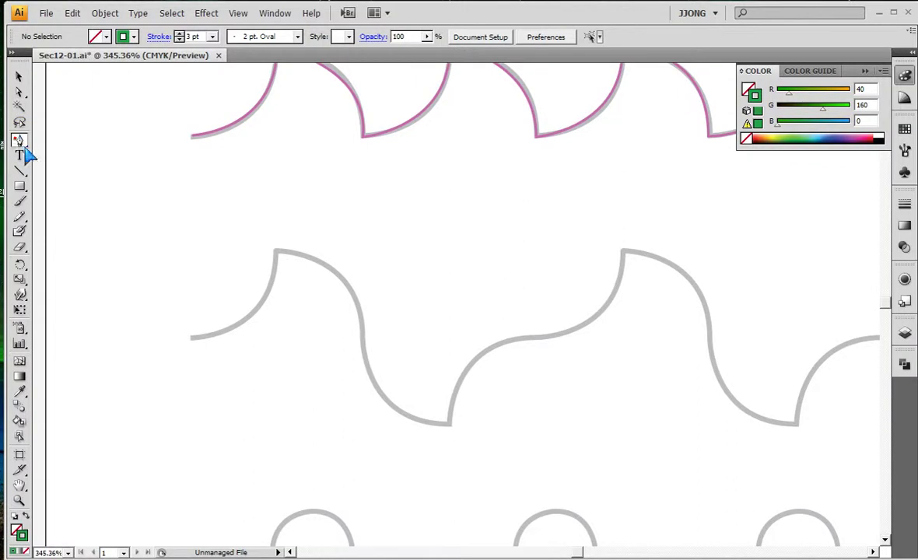
# Trace the green path from the wave's left end over the first peak and partway down.
pyautogui.click(190, 339)
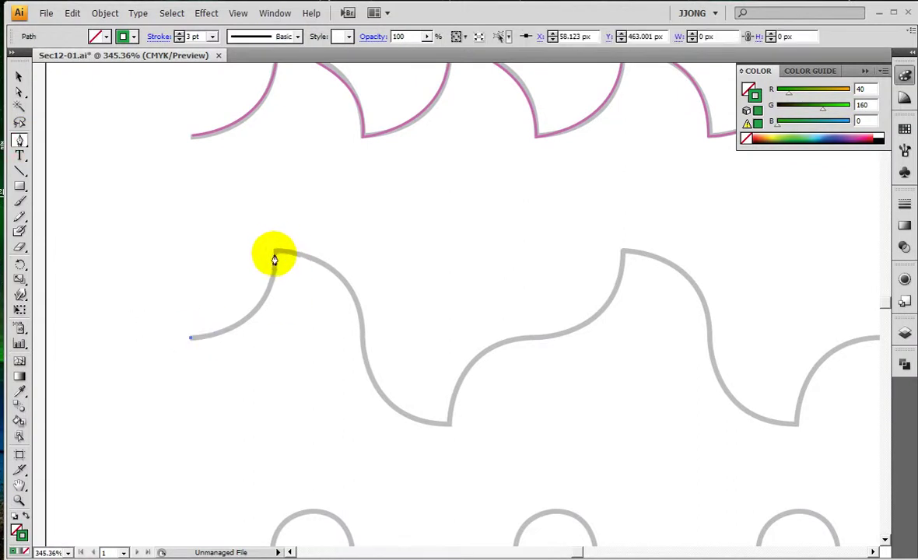
pyautogui.moveTo(277, 255); pyautogui.dragTo(275, 165)
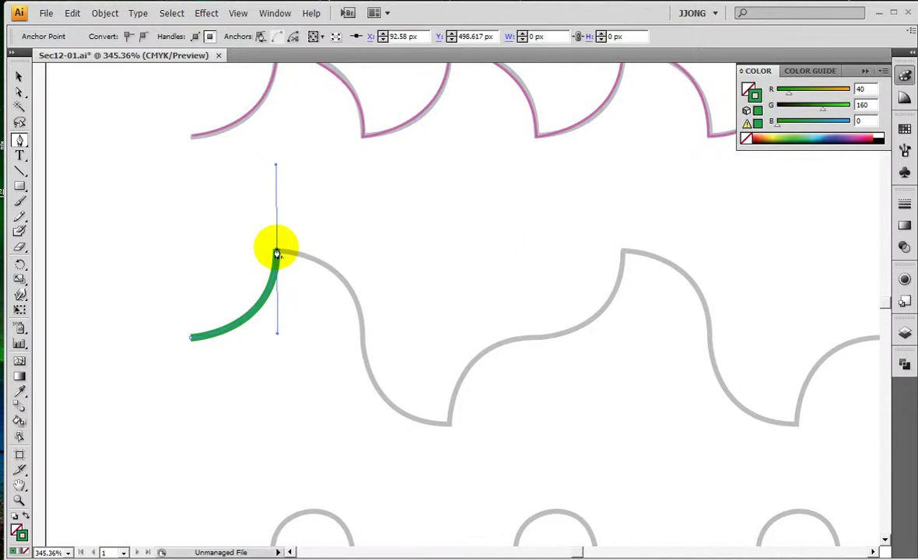
pyautogui.click(276, 255)
pyautogui.scroll(-2, 375, 336)
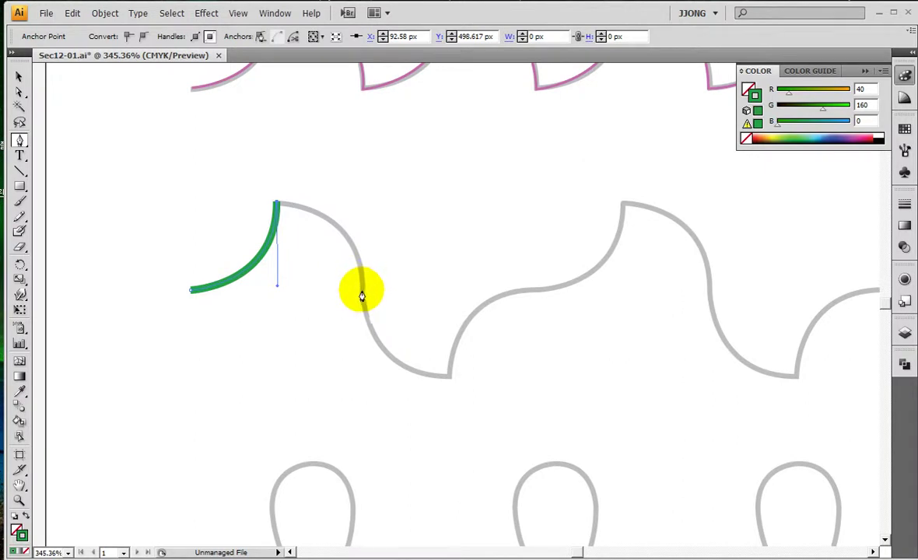
pyautogui.moveTo(361, 290); pyautogui.dragTo(358, 376)
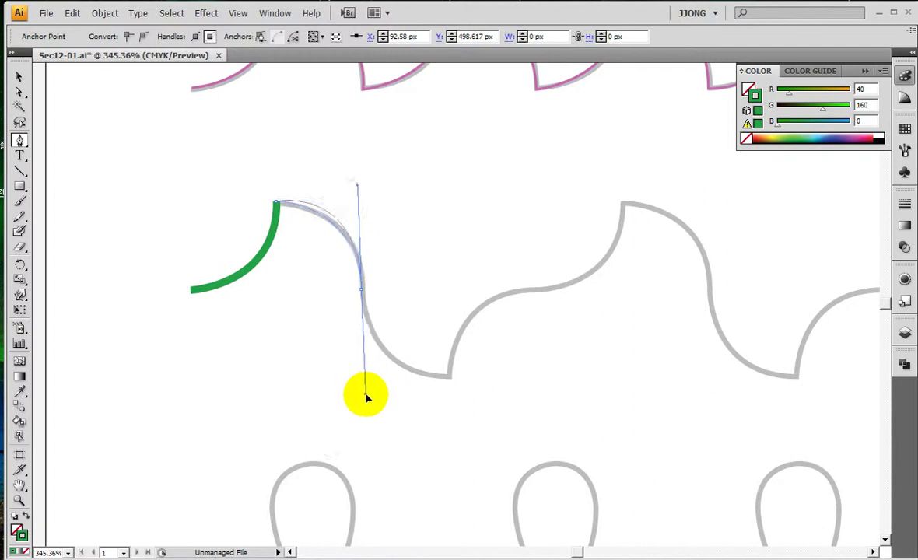
pyautogui.moveTo(358, 376)
pyautogui.mouseDown()
pyautogui.moveTo(340, 395)
pyautogui.moveTo(365, 381)
pyautogui.moveTo(333, 381)
pyautogui.moveTo(334, 357)
pyautogui.moveTo(362, 393)
pyautogui.moveTo(362, 322)
pyautogui.moveTo(361, 366)
pyautogui.mouseUp()
pyautogui.moveTo(360, 303)
pyautogui.mouseDown()
pyautogui.moveTo(337, 409)
pyautogui.moveTo(356, 348)
pyautogui.moveTo(352, 378)
pyautogui.mouseUp()
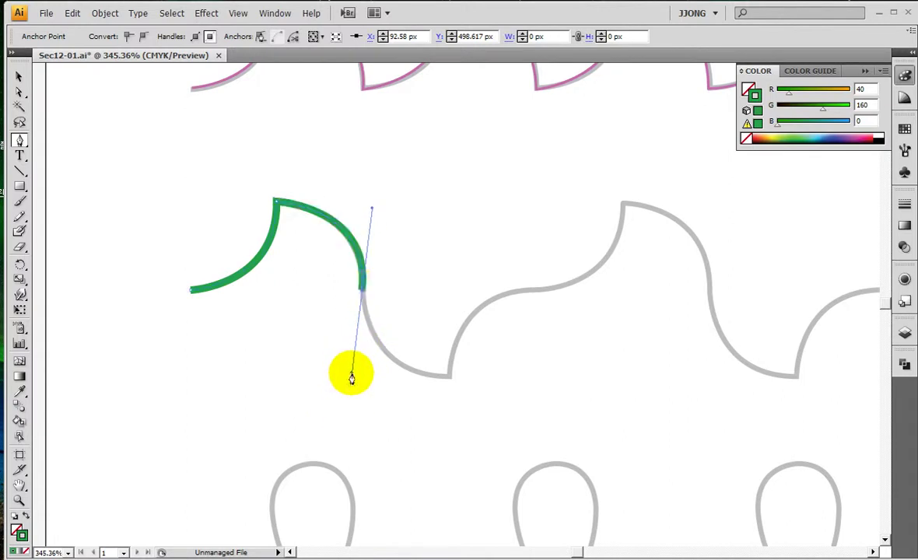
pyautogui.click(362, 294)
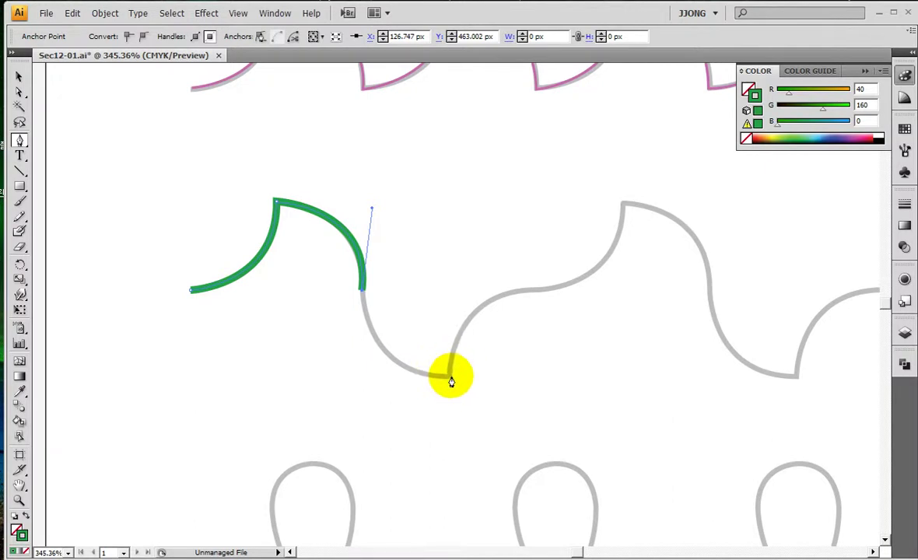
# Continue the green path into the first trough, up the rise, to the second peak.
pyautogui.moveTo(450, 378); pyautogui.dragTo(543, 385)
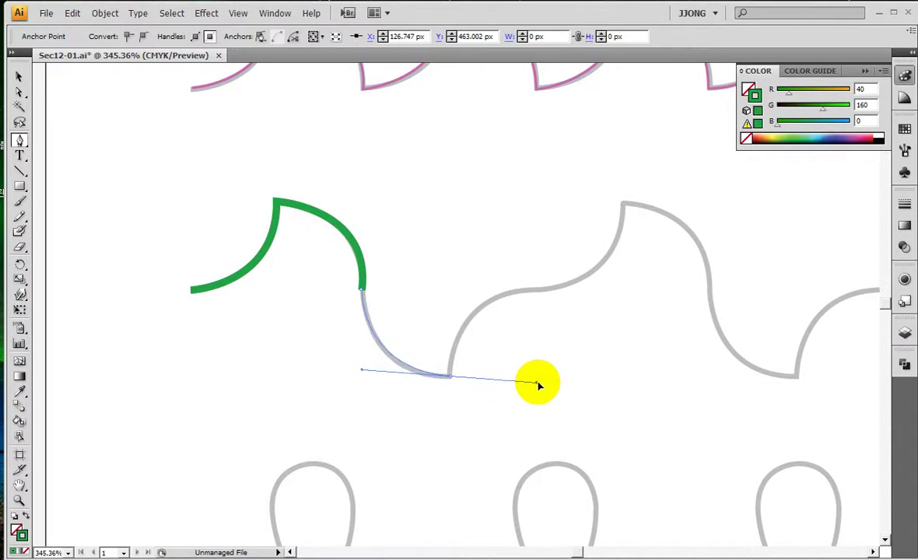
pyautogui.moveTo(545, 384); pyautogui.dragTo(543, 385)
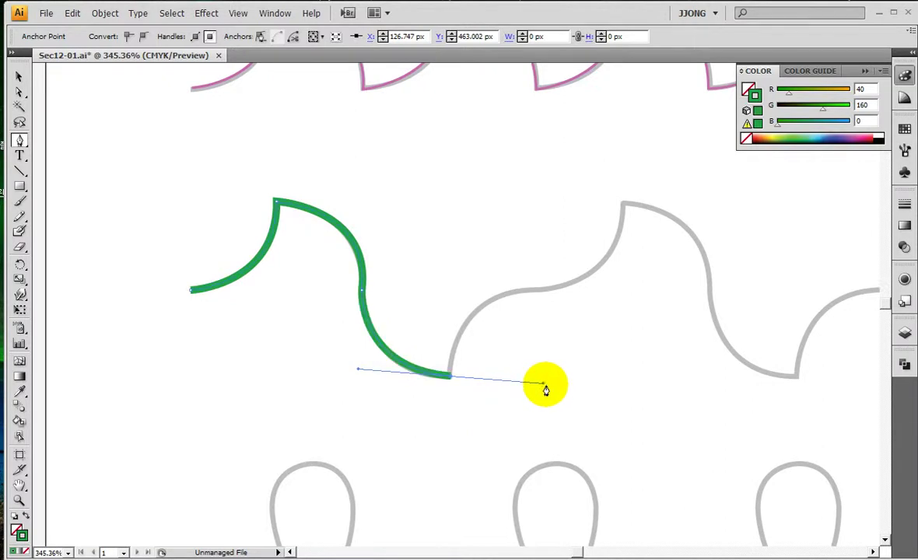
pyautogui.click(453, 380)
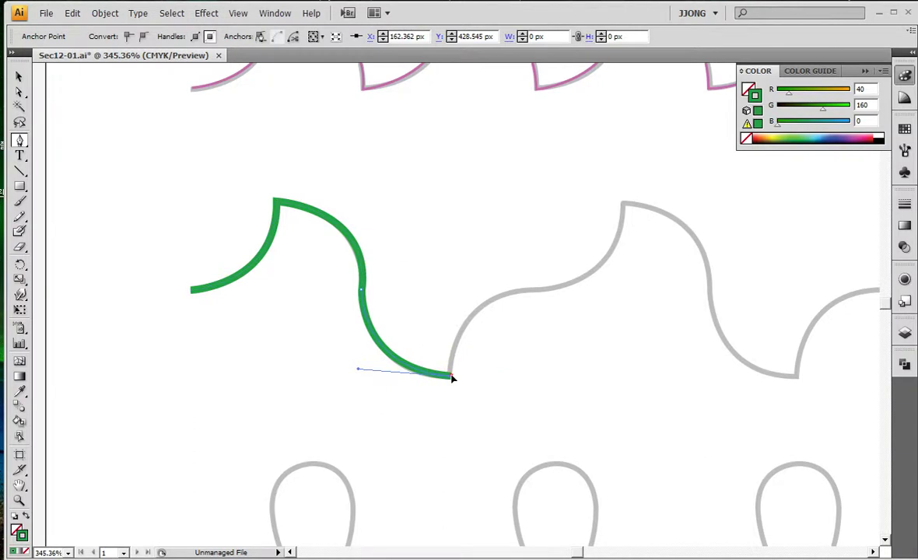
pyautogui.moveTo(555, 371); pyautogui.dragTo(465, 376)
pyautogui.click(457, 296)
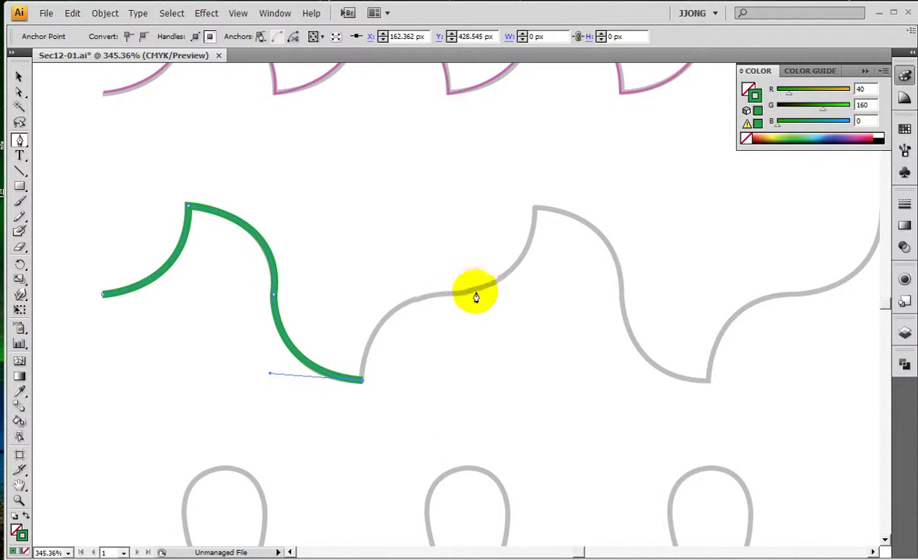
pyautogui.moveTo(457, 292)
pyautogui.mouseDown()
pyautogui.moveTo(545, 295)
pyautogui.moveTo(547, 323)
pyautogui.moveTo(541, 291)
pyautogui.moveTo(540, 311)
pyautogui.moveTo(500, 299)
pyautogui.moveTo(563, 301)
pyautogui.moveTo(467, 297)
pyautogui.moveTo(552, 293)
pyautogui.mouseUp()
pyautogui.click(458, 297)
pyautogui.moveTo(556, 267); pyautogui.dragTo(442, 309)
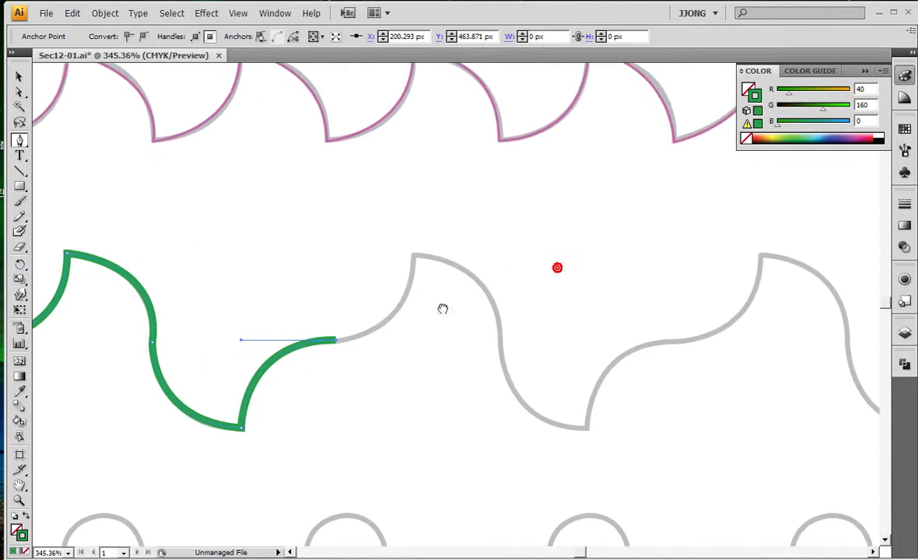
pyautogui.moveTo(413, 253); pyautogui.dragTo(409, 179)
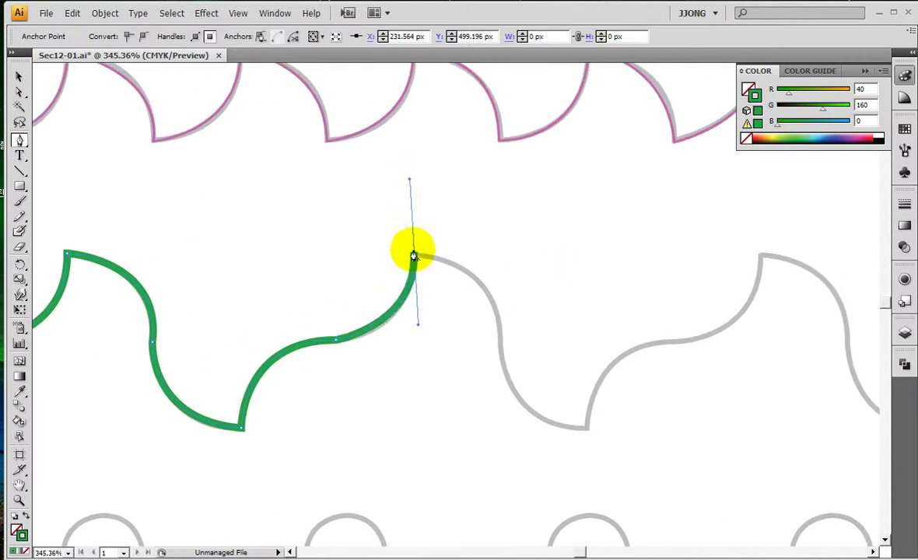
# Extend the green path through the second trough and midway up the next rise.
pyautogui.click(413, 257)
pyautogui.moveTo(509, 367)
pyautogui.mouseDown()
pyautogui.moveTo(414, 291)
pyautogui.moveTo(378, 277)
pyautogui.moveTo(366, 355)
pyautogui.mouseUp()
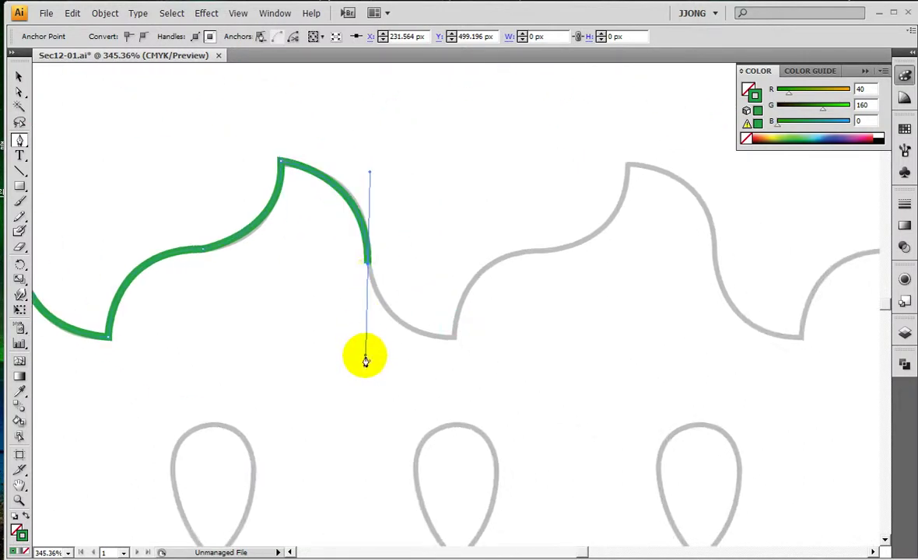
pyautogui.click(367, 264)
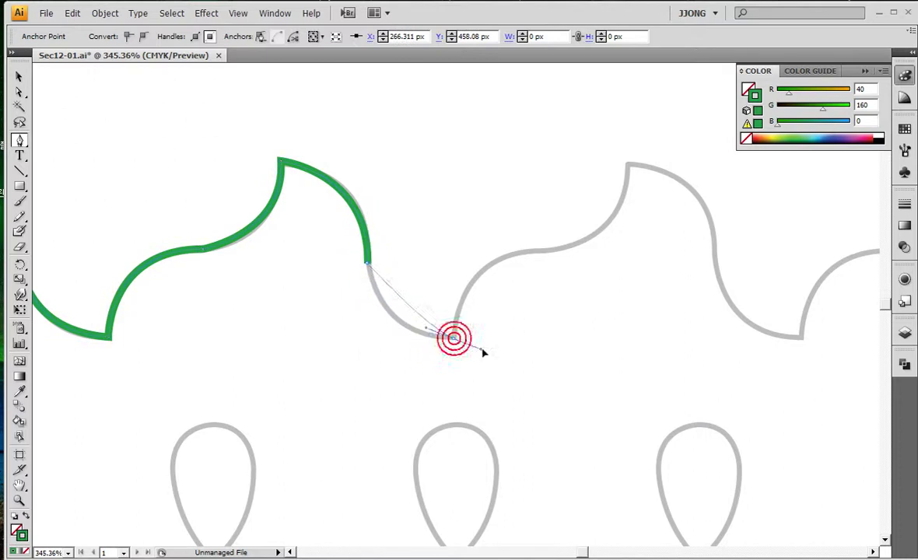
pyautogui.moveTo(455, 340); pyautogui.dragTo(542, 352)
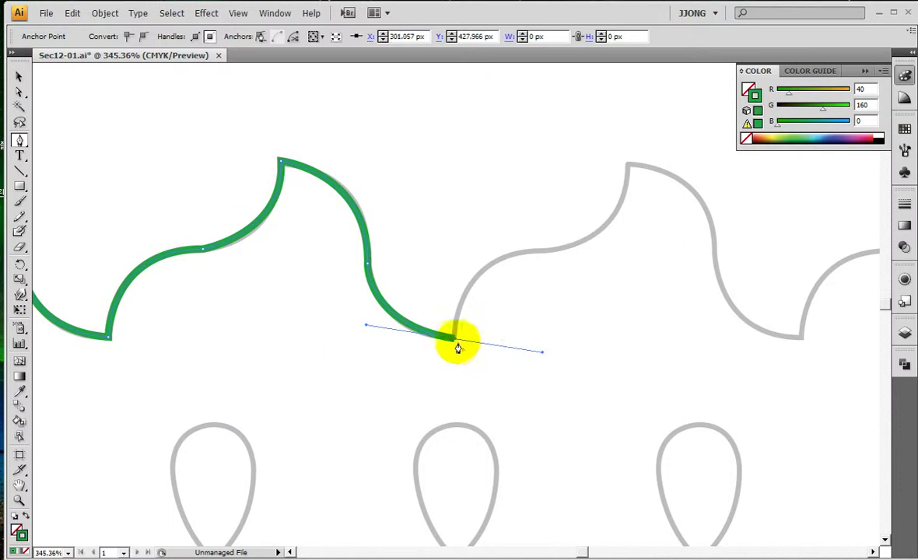
pyautogui.click(456, 345)
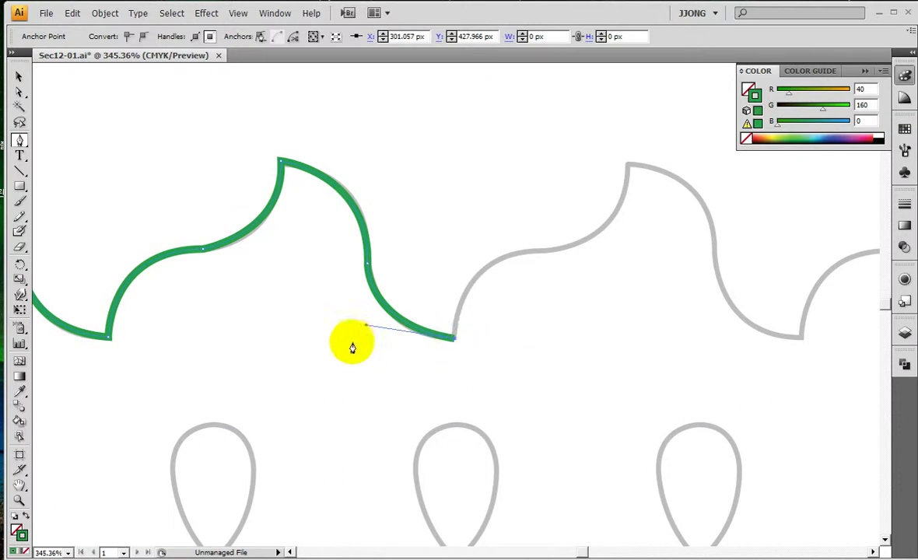
pyautogui.press('ctrl')
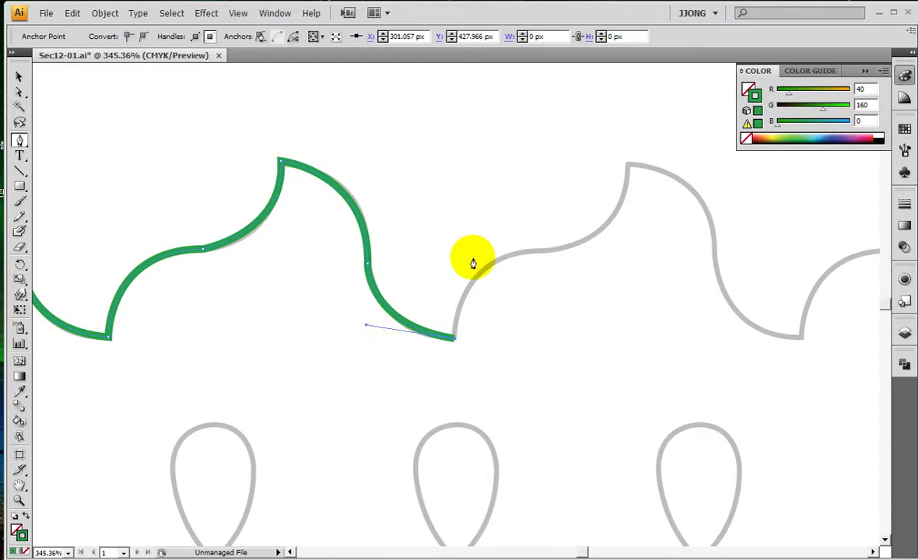
pyautogui.press('ctrl')
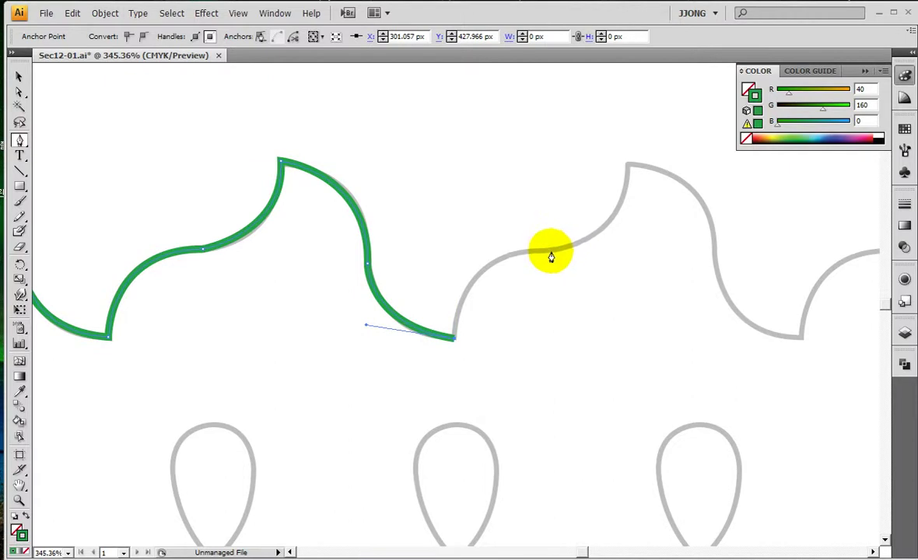
pyautogui.moveTo(552, 250); pyautogui.dragTo(655, 259)
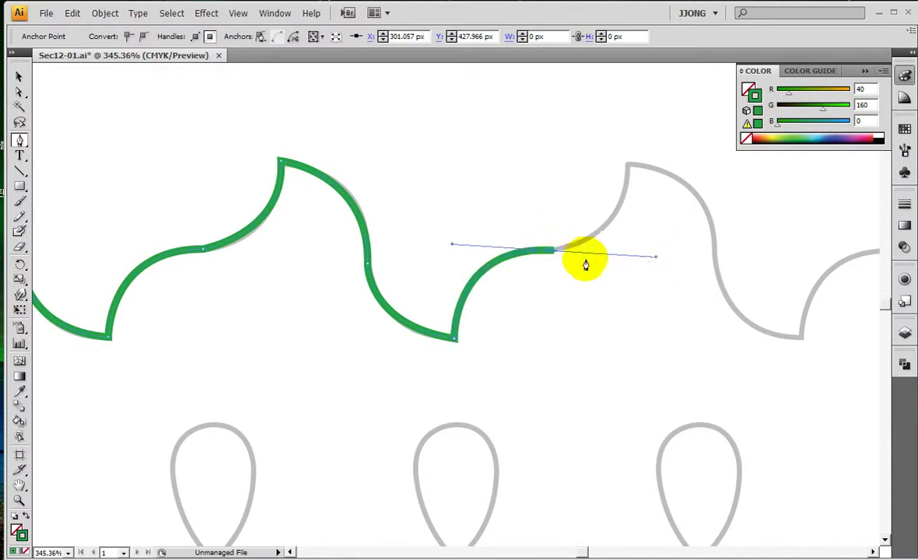
pyautogui.click(554, 254)
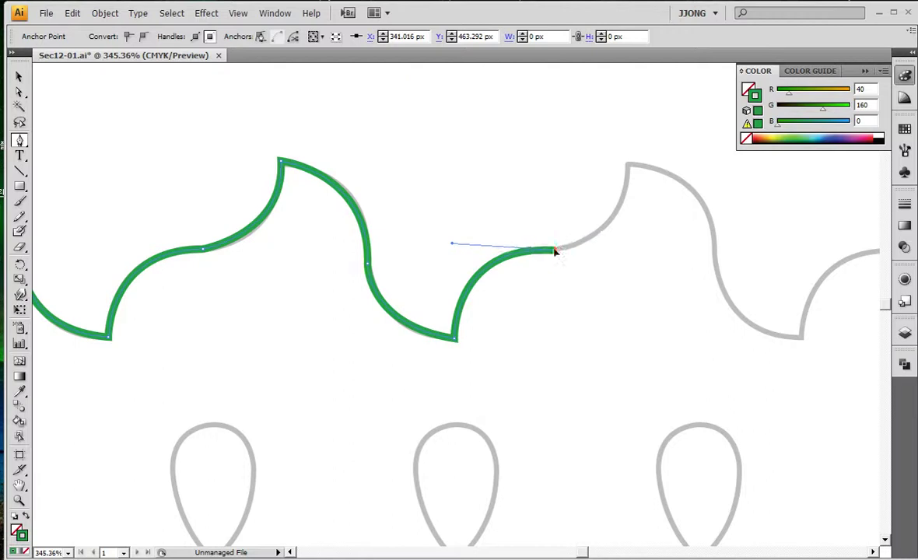
# Carry the path over the third peak and down into the next trough.
pyautogui.moveTo(816, 137); pyautogui.dragTo(605, 216)
pyautogui.click(420, 245)
pyautogui.moveTo(417, 246); pyautogui.dragTo(423, 162)
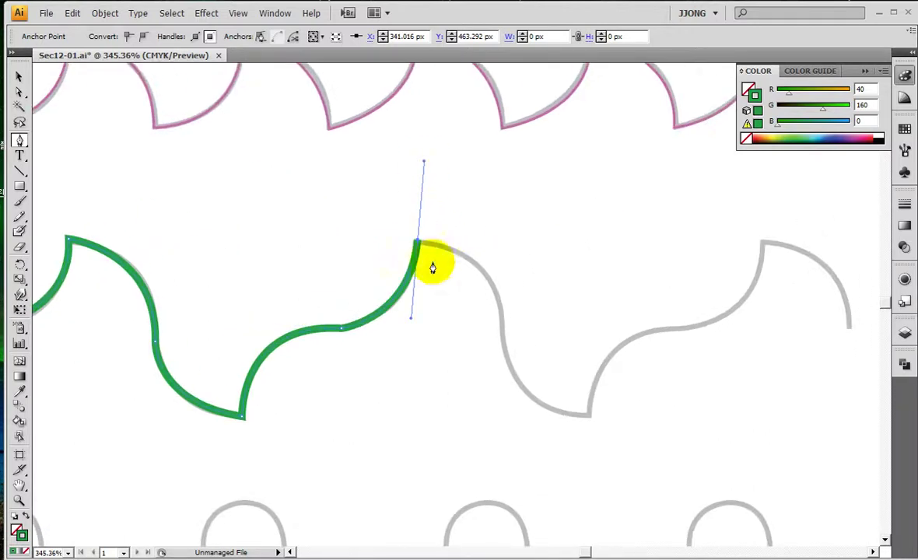
pyautogui.click(417, 244)
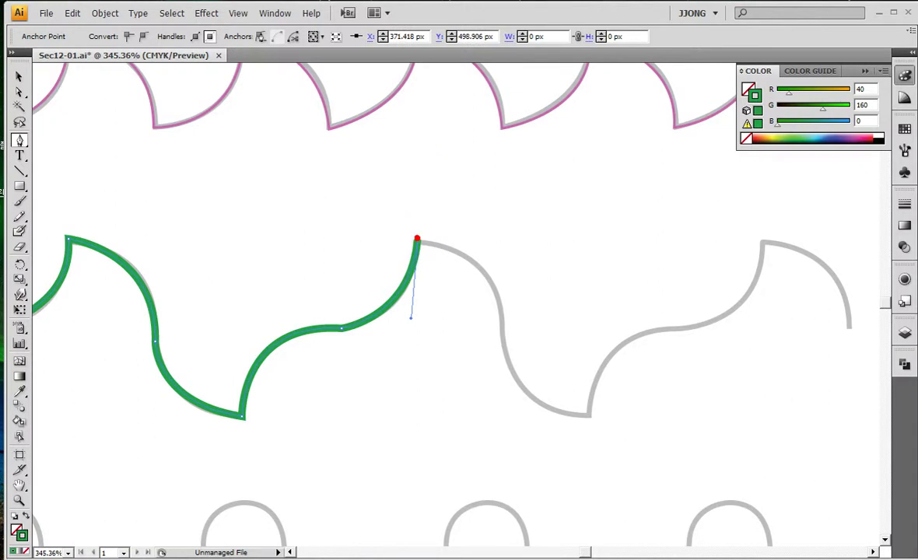
pyautogui.moveTo(502, 337); pyautogui.dragTo(502, 427)
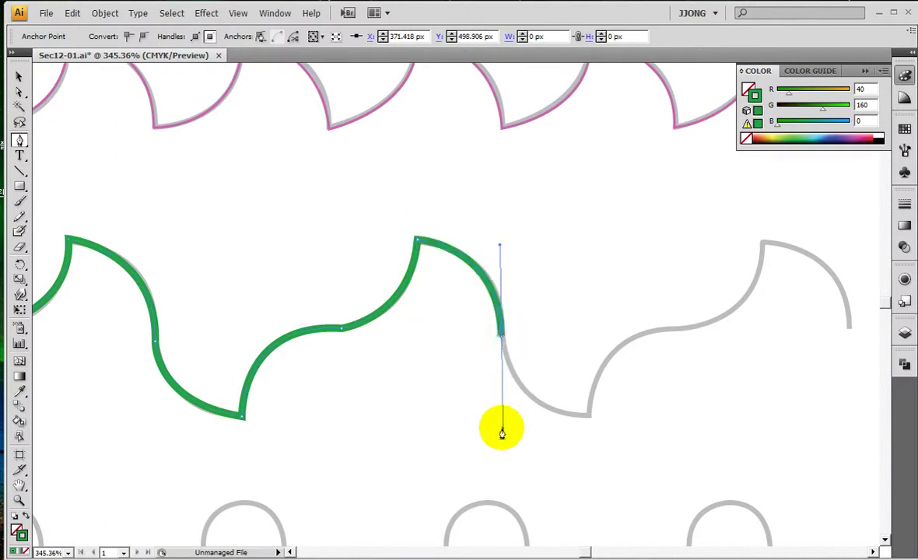
pyautogui.click(500, 336)
pyautogui.moveTo(588, 415); pyautogui.dragTo(672, 424)
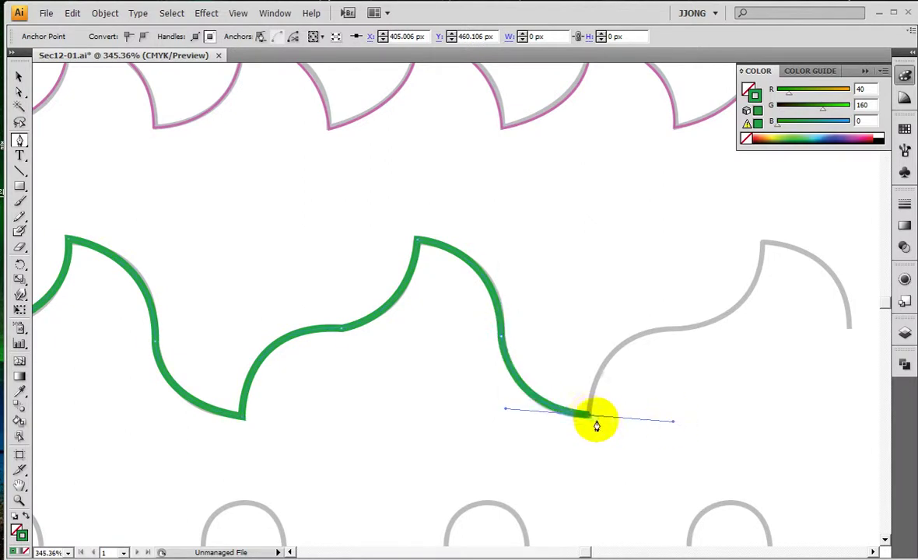
pyautogui.click(588, 417)
# Finish the path up the last rise, over the final peak and down the closing slope.
pyautogui.moveTo(657, 367); pyautogui.dragTo(472, 359)
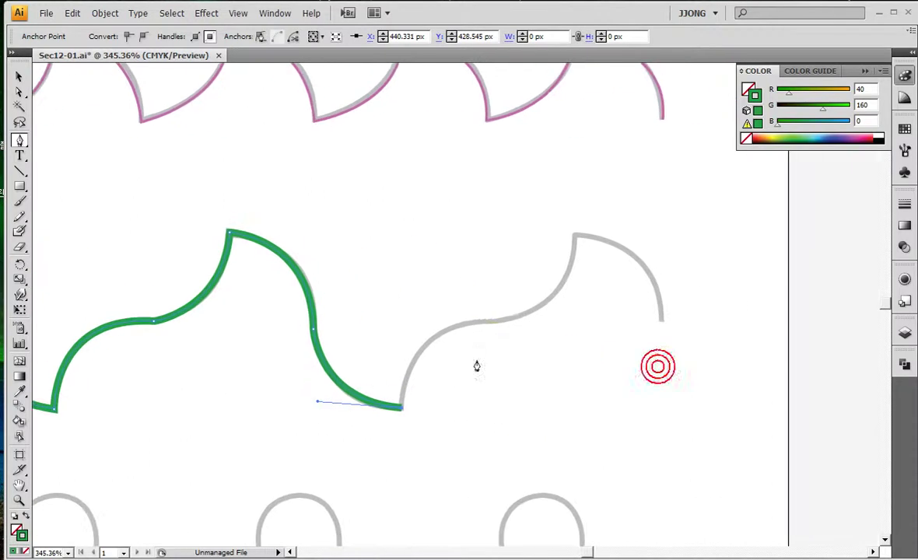
pyautogui.moveTo(495, 326)
pyautogui.mouseDown()
pyautogui.moveTo(578, 326)
pyautogui.moveTo(495, 322)
pyautogui.mouseUp()
pyautogui.moveTo(576, 283); pyautogui.dragTo(469, 396)
pyautogui.moveTo(468, 347); pyautogui.dragTo(468, 263)
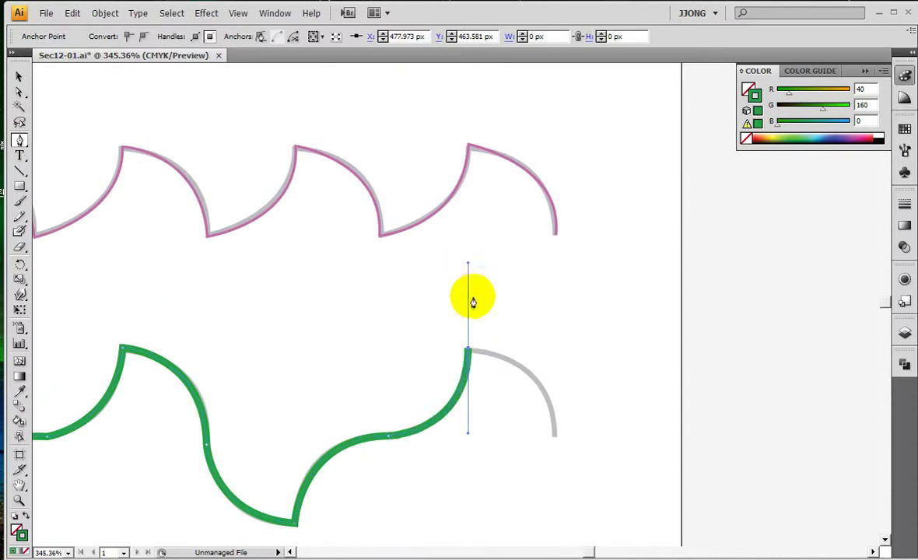
pyautogui.click(467, 351)
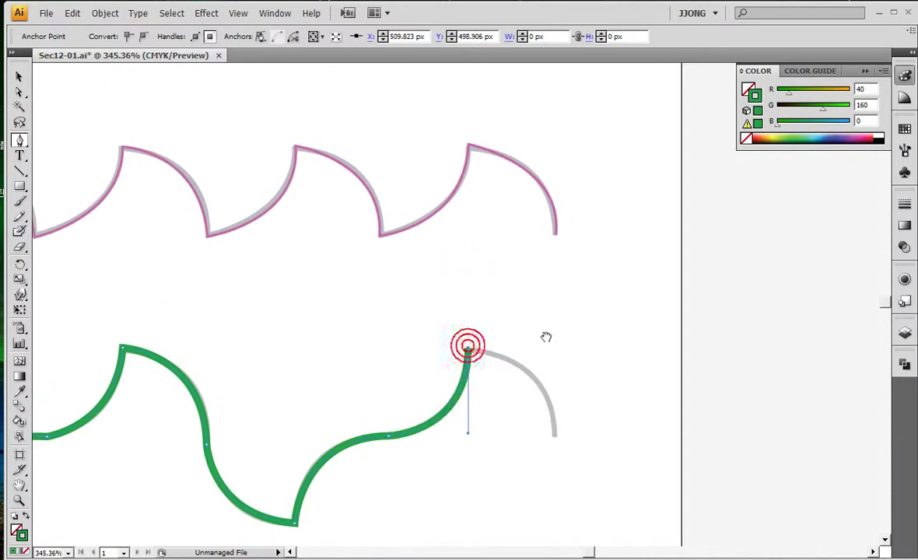
pyautogui.scroll(-4, 545, 333)
pyautogui.moveTo(577, 285); pyautogui.dragTo(573, 365)
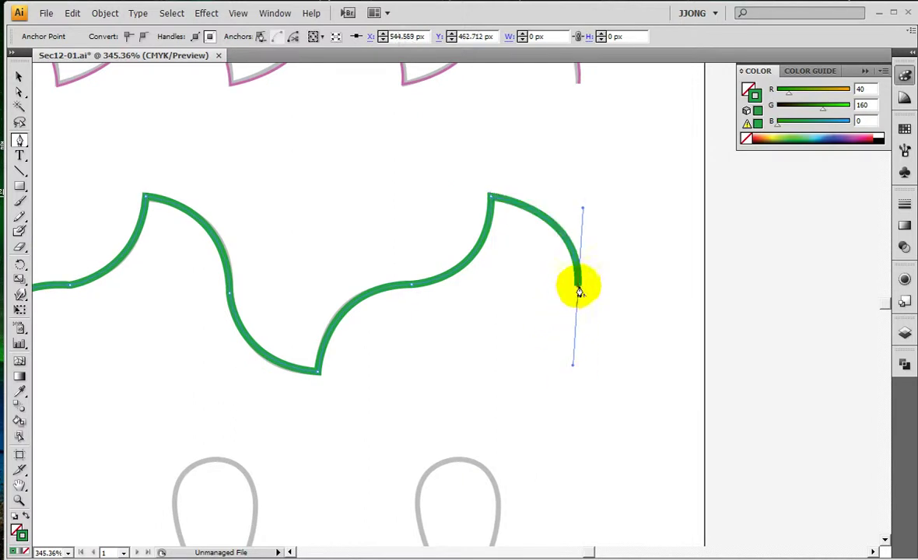
pyautogui.click(576, 288)
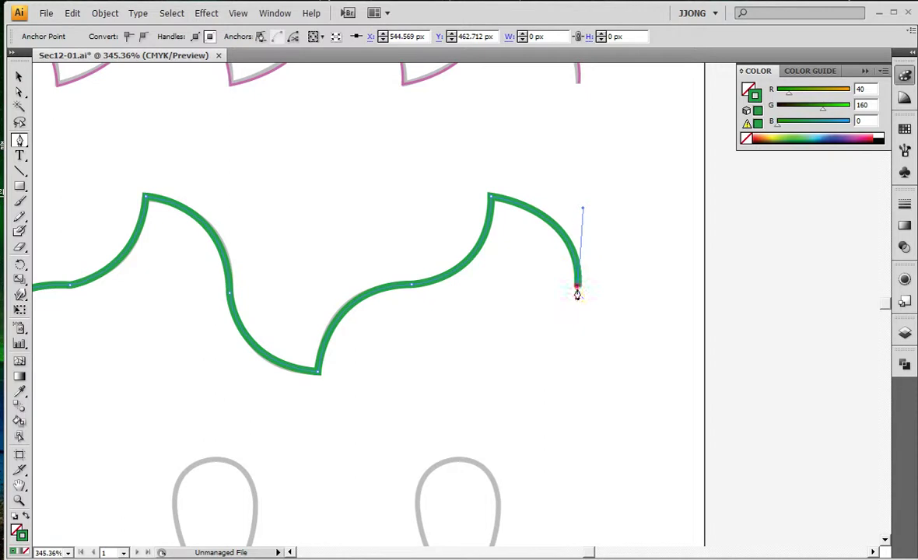
# Pan along the finished green wave path to inspect it, then open the View menu.
pyautogui.click(19, 484)
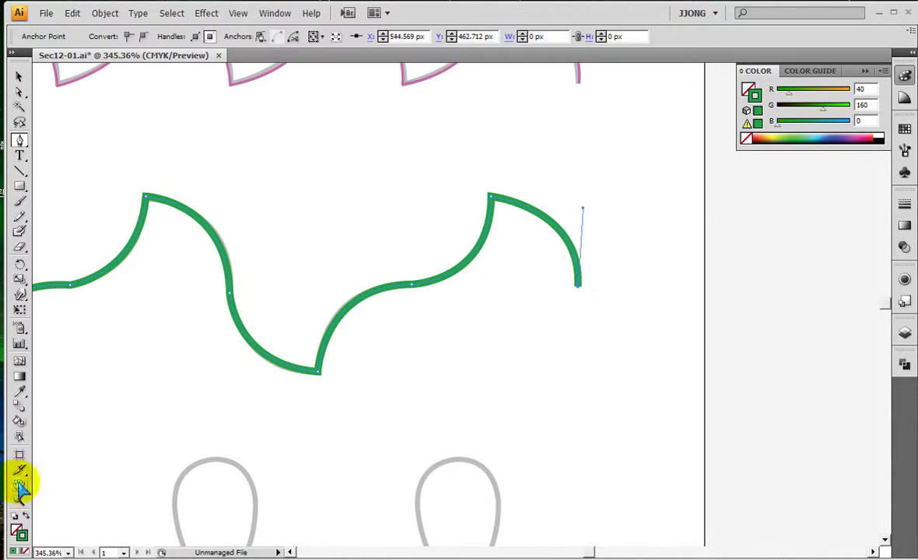
pyautogui.moveTo(159, 430); pyautogui.dragTo(313, 401)
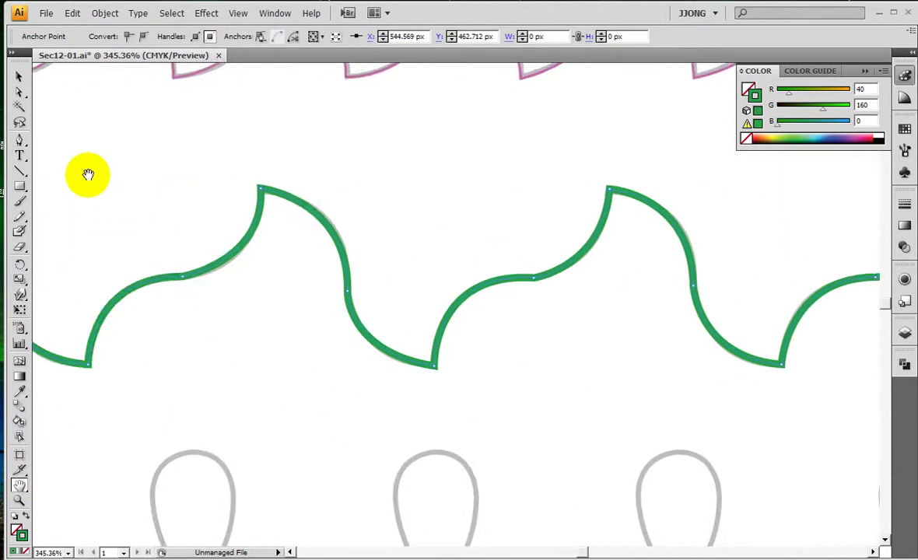
pyautogui.click(19, 93)
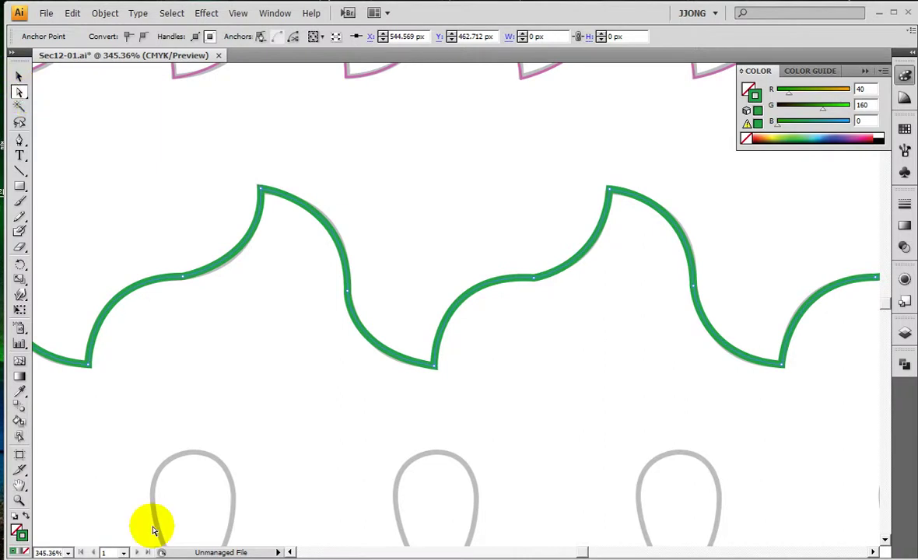
pyautogui.click(19, 484)
pyautogui.moveTo(148, 424); pyautogui.dragTo(297, 428)
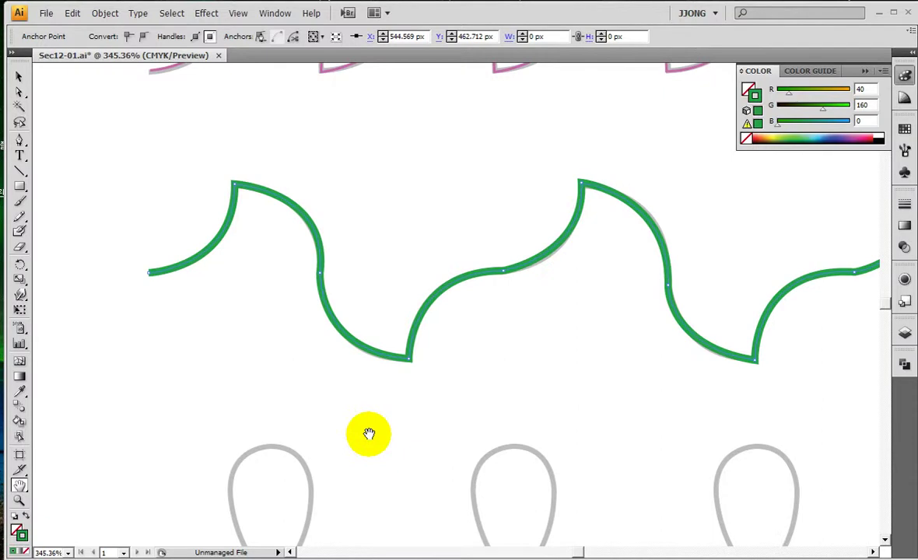
pyautogui.click(238, 13)
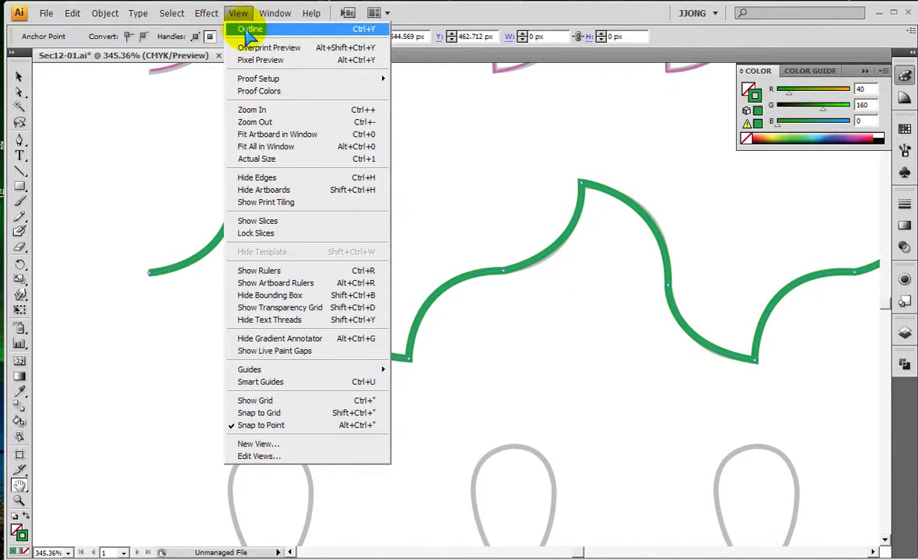
# Switch to Outline view and zoom to 600% on the wave's left end.
pyautogui.click(245, 32)
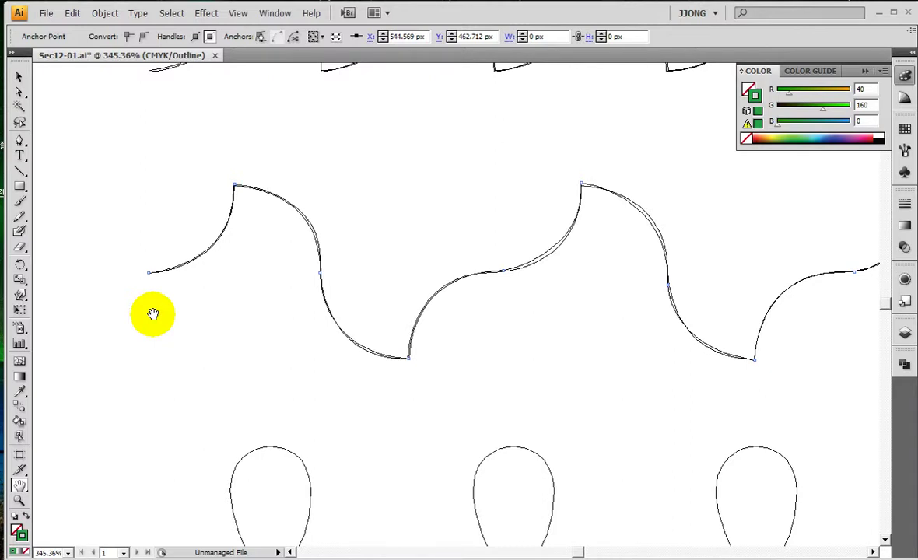
pyautogui.click(20, 500)
pyautogui.moveTo(139, 169); pyautogui.dragTo(424, 364)
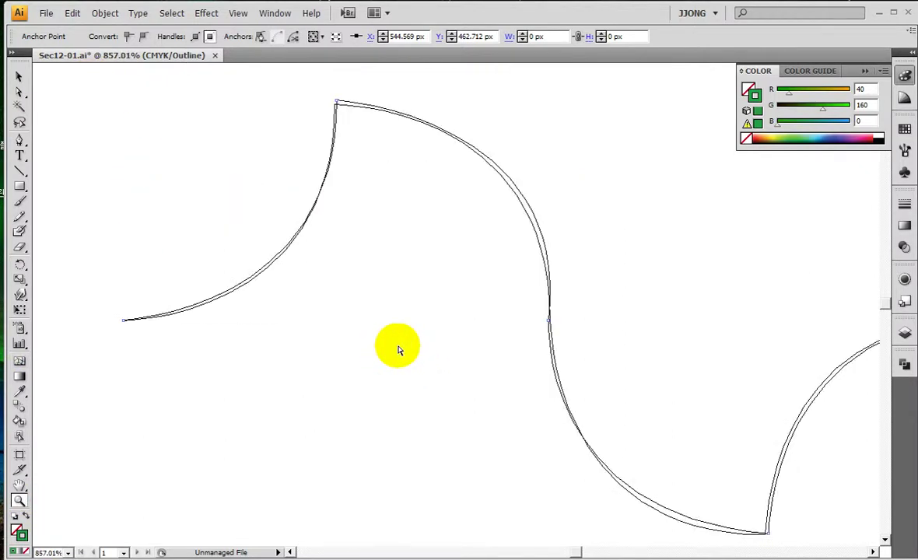
pyautogui.hotkey('ctrl', '-')
pyautogui.moveTo(398, 345); pyautogui.dragTo(318, 295)
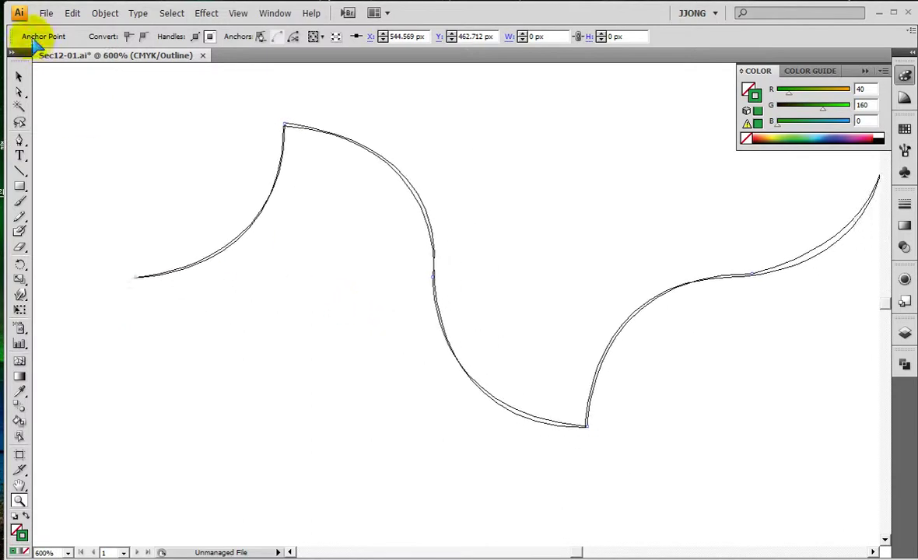
pyautogui.click(19, 91)
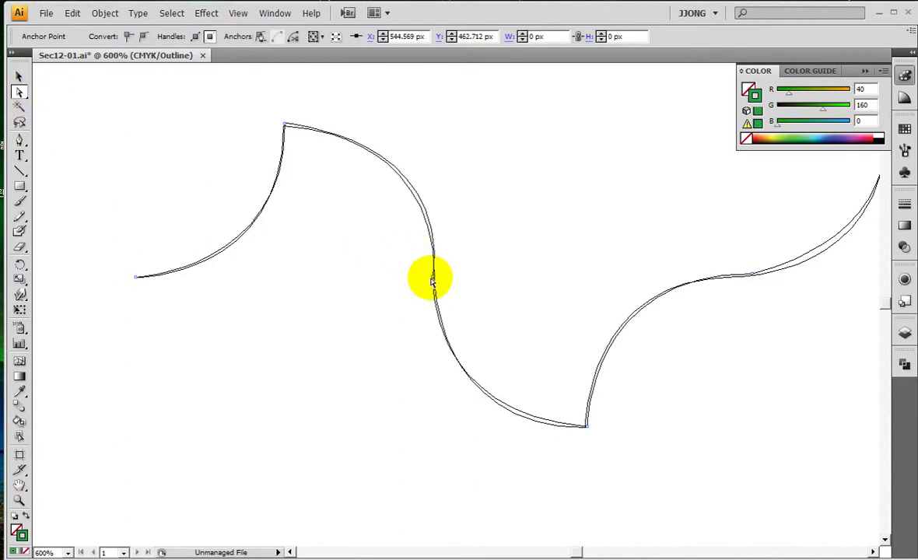
# Adjust the middle curve and bottom-corner handles so they follow the template.
pyautogui.moveTo(433, 278); pyautogui.dragTo(362, 270)
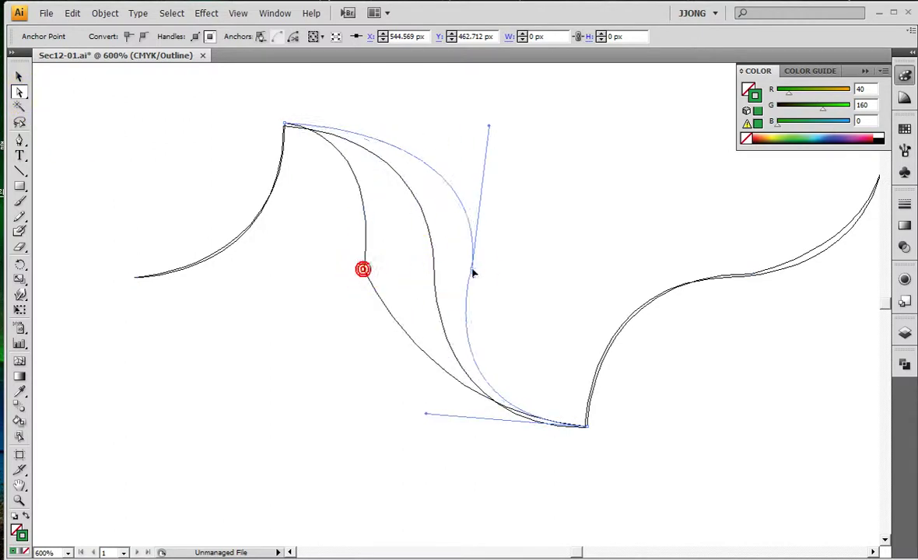
pyautogui.moveTo(473, 270)
pyautogui.mouseDown()
pyautogui.moveTo(325, 268)
pyautogui.moveTo(434, 270)
pyautogui.mouseUp()
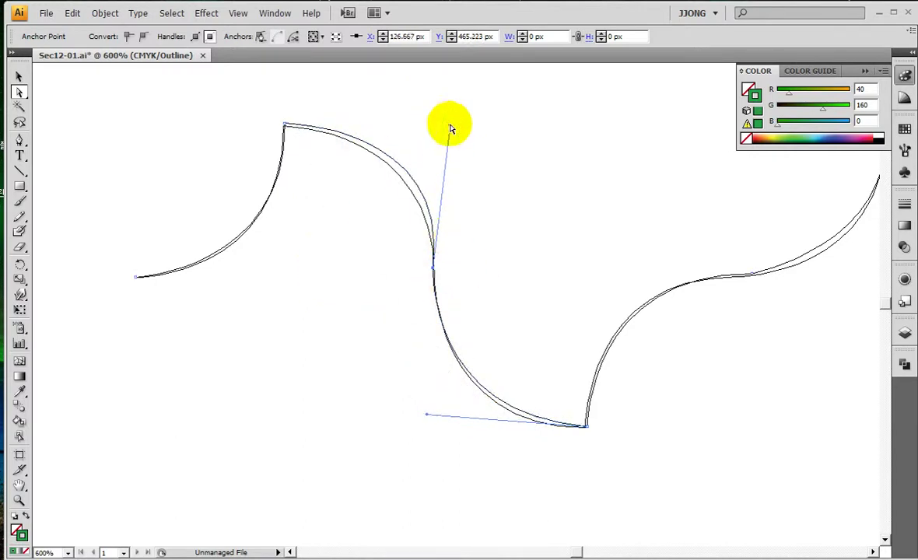
pyautogui.moveTo(450, 128); pyautogui.dragTo(428, 131)
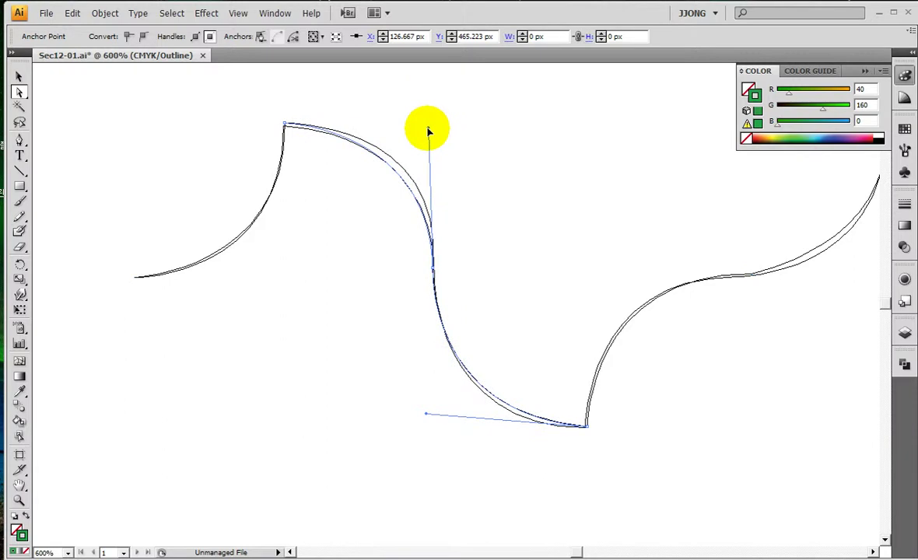
pyautogui.click(284, 124)
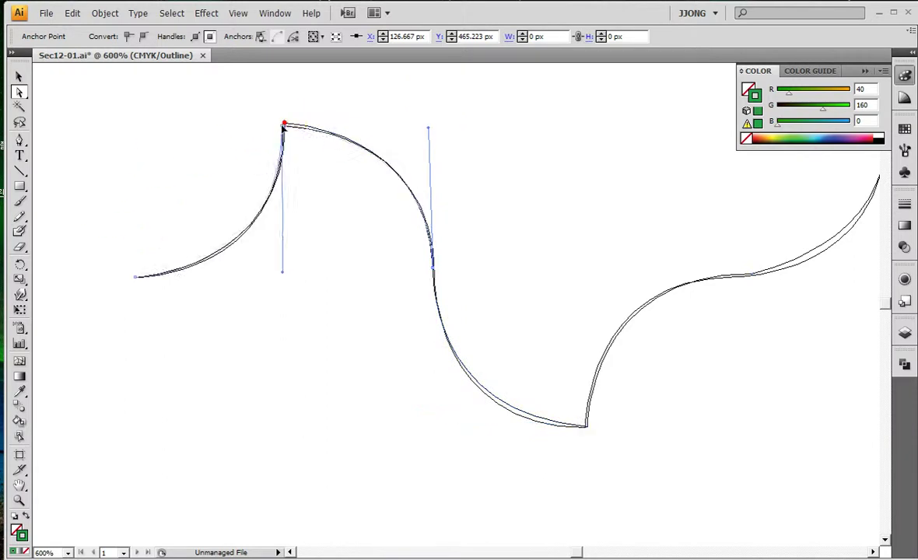
pyautogui.click(570, 427)
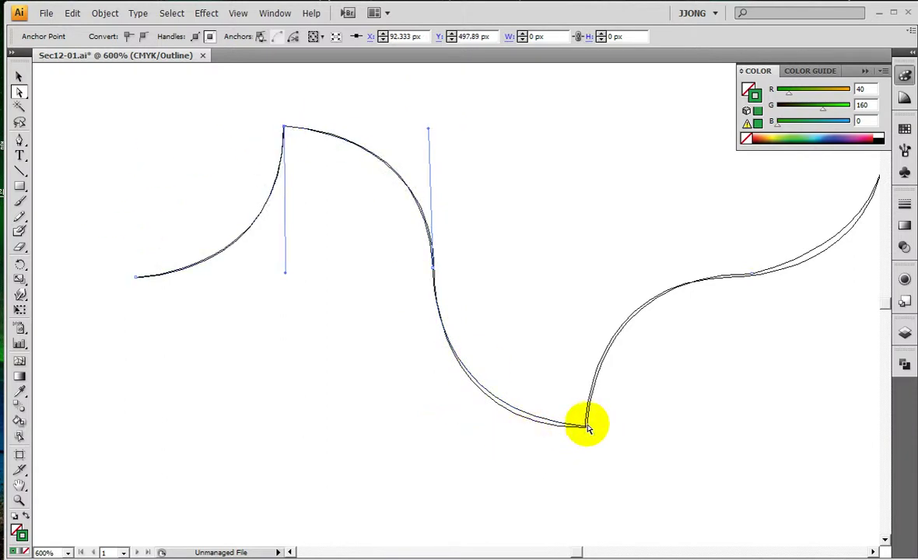
pyautogui.moveTo(587, 426); pyautogui.dragTo(562, 360)
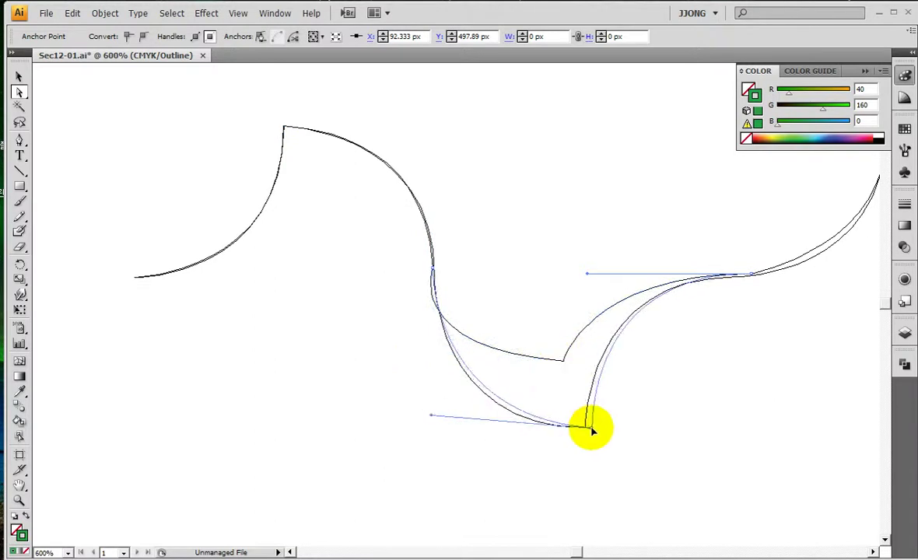
pyautogui.moveTo(591, 428)
pyautogui.mouseDown()
pyautogui.moveTo(233, 430)
pyautogui.moveTo(403, 426)
pyautogui.moveTo(434, 434)
pyautogui.mouseUp()
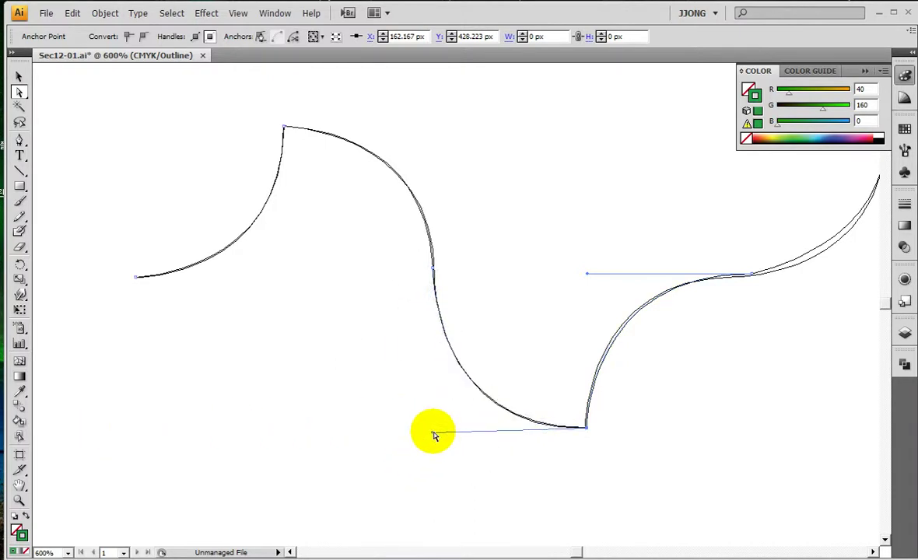
# Reshape the next rising curve and lengthen the peak handle, then pan to rows below.
pyautogui.moveTo(669, 365); pyautogui.dragTo(361, 354)
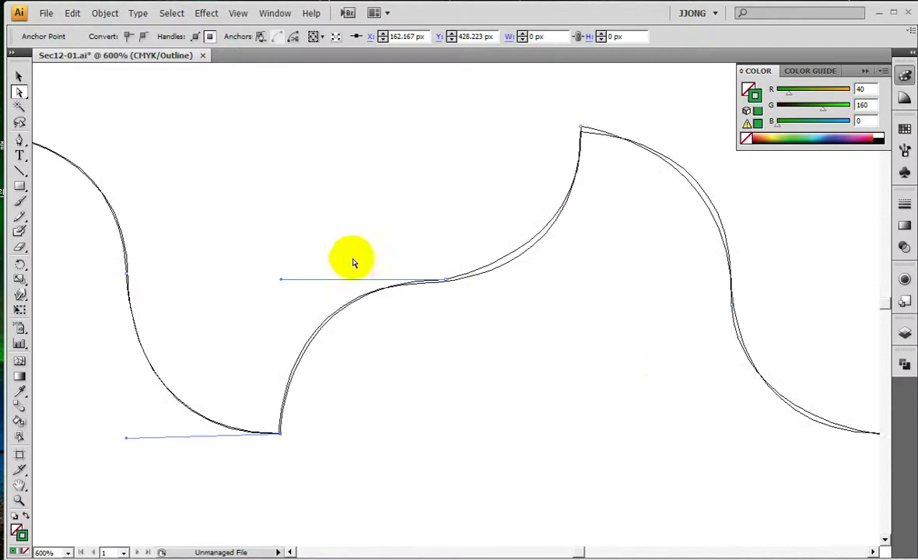
pyautogui.click(441, 282)
pyautogui.moveTo(441, 282)
pyautogui.mouseDown()
pyautogui.moveTo(438, 290)
pyautogui.moveTo(437, 282)
pyautogui.mouseUp()
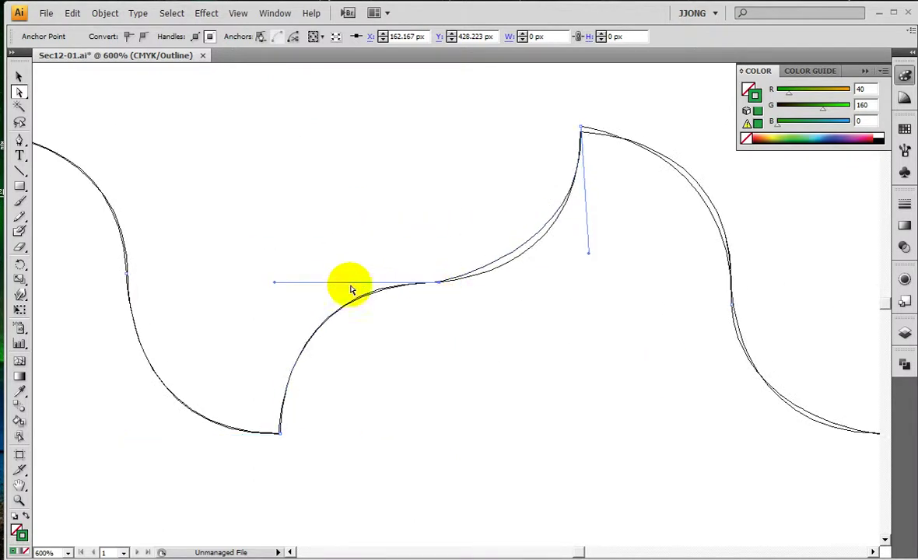
pyautogui.moveTo(589, 255)
pyautogui.mouseDown()
pyautogui.moveTo(622, 343)
pyautogui.moveTo(579, 277)
pyautogui.mouseUp()
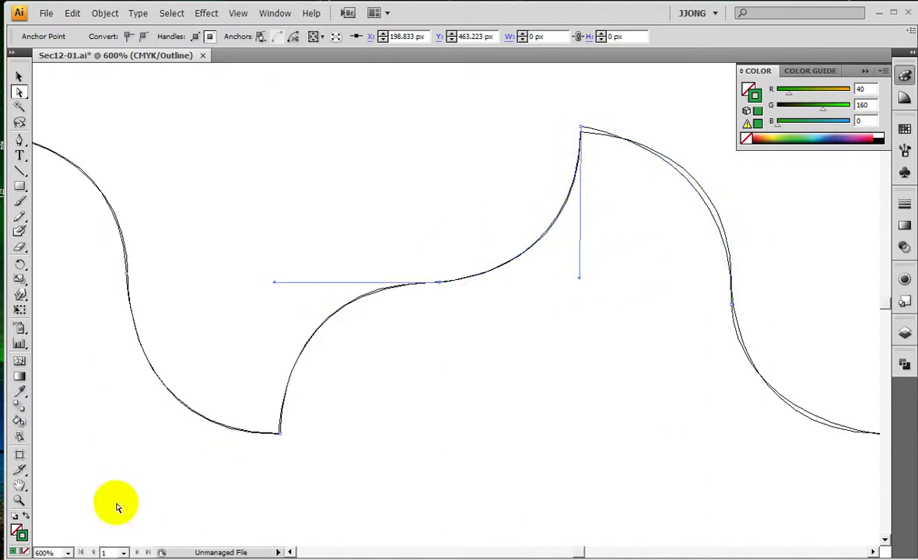
pyautogui.click(19, 485)
pyautogui.moveTo(177, 437); pyautogui.dragTo(460, 347)
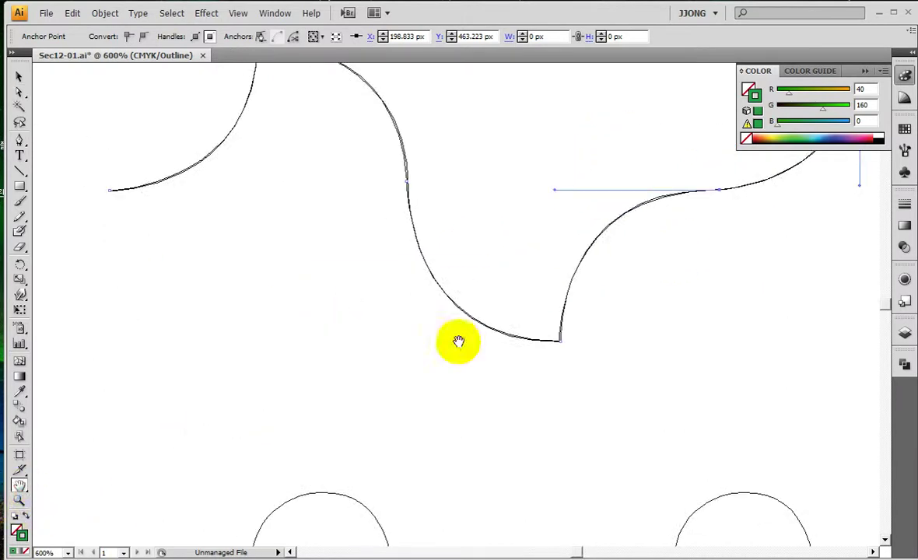
# Return to 100% zoom in Preview mode and deselect the green wave path.
pyautogui.hotkey('ctrl', '1')
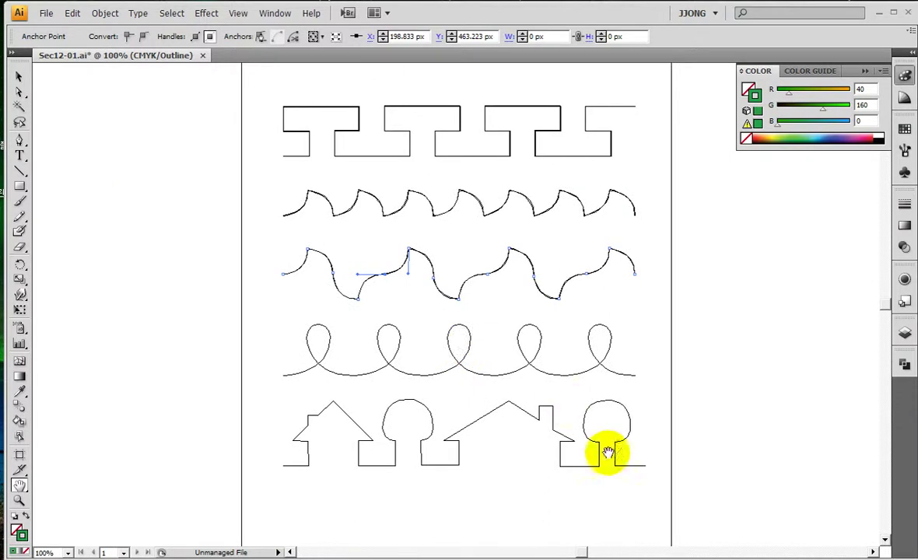
pyautogui.click(504, 147)
pyautogui.hotkey('ctrl', 'y')
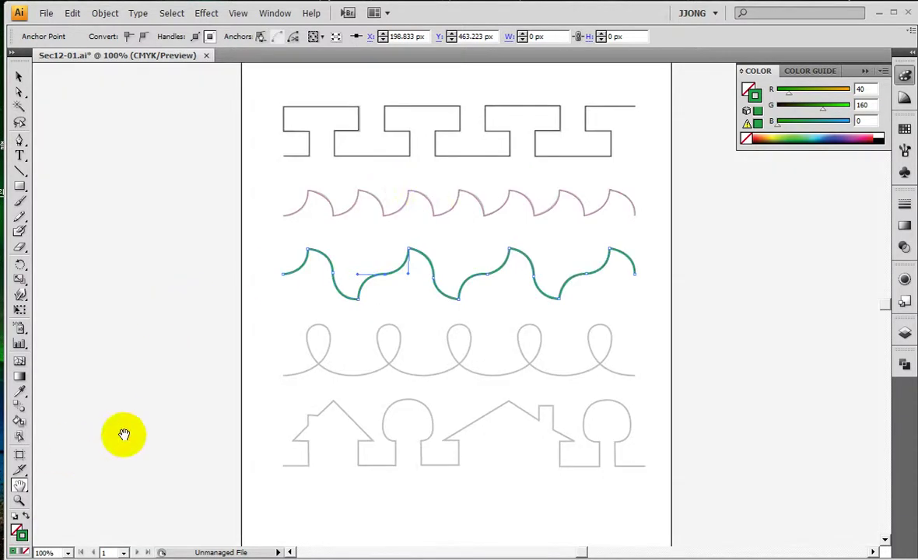
pyautogui.click(20, 140)
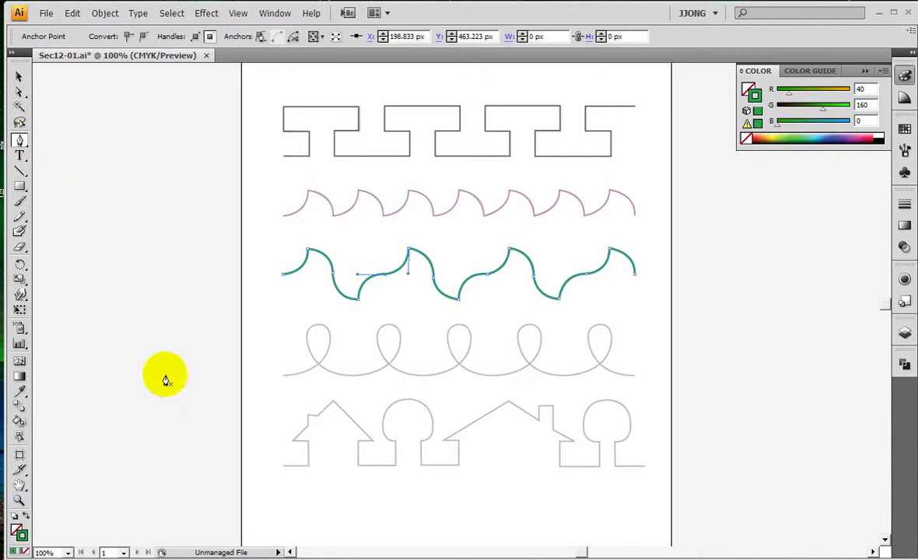
pyautogui.keyDown('ctrl'); pyautogui.click(226, 353); pyautogui.keyUp('ctrl')
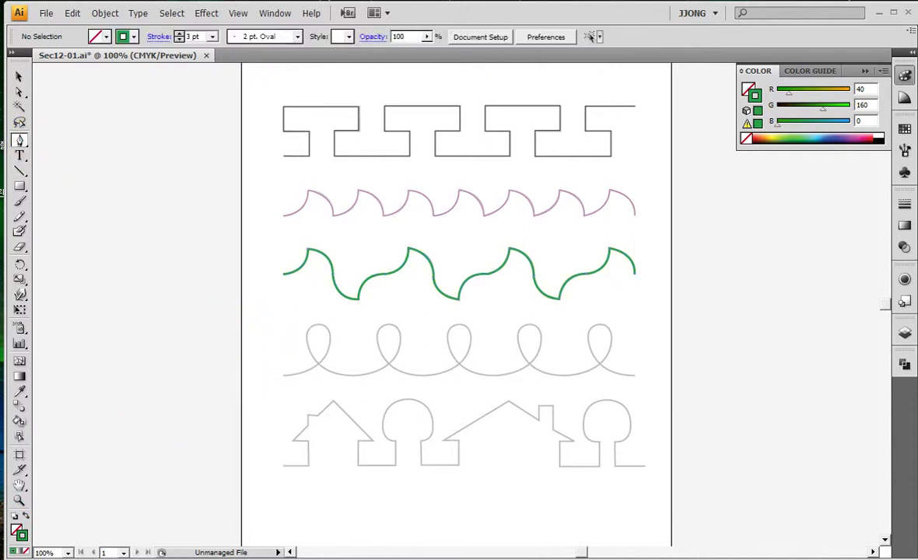
# Zoom into the loop row and set the stroke colour to red (R222 G31 B42).
pyautogui.click(19, 500)
pyautogui.moveTo(207, 277); pyautogui.dragTo(426, 432)
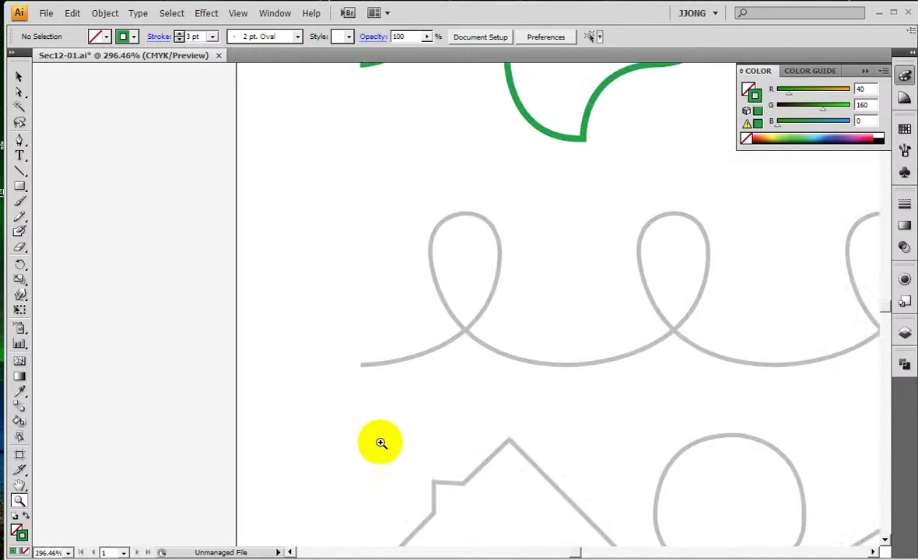
pyautogui.click(24, 535)
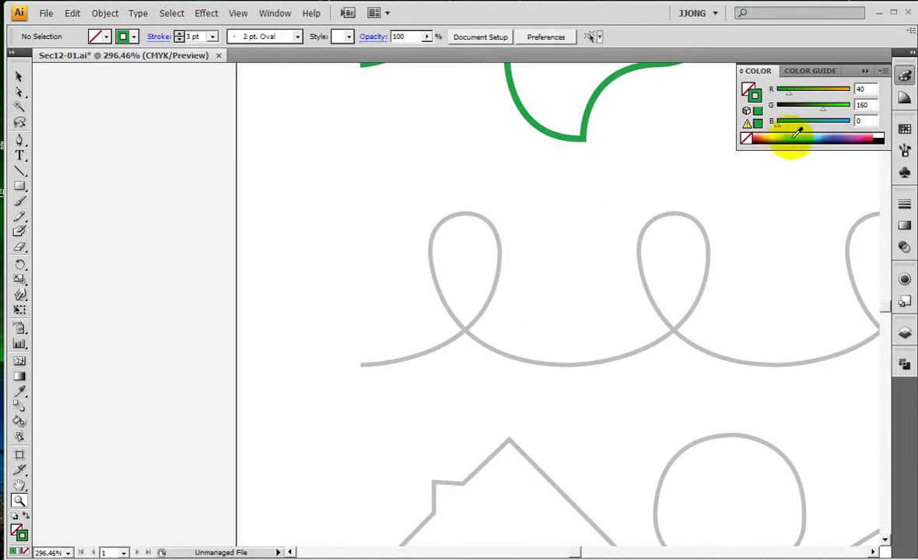
pyautogui.click(877, 135)
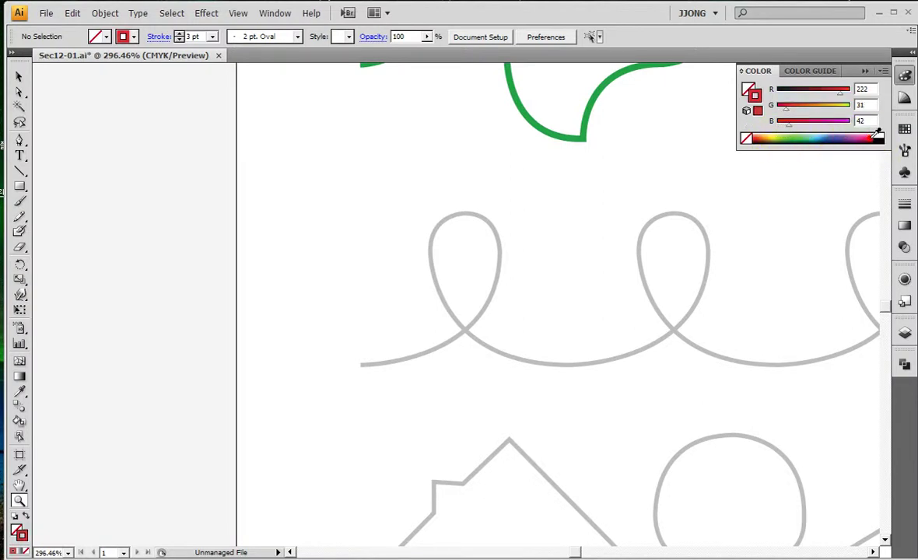
# Zoom to 600% on the left end of the looping template row.
pyautogui.moveTo(545, 232); pyautogui.dragTo(411, 234)
pyautogui.click(410, 234)
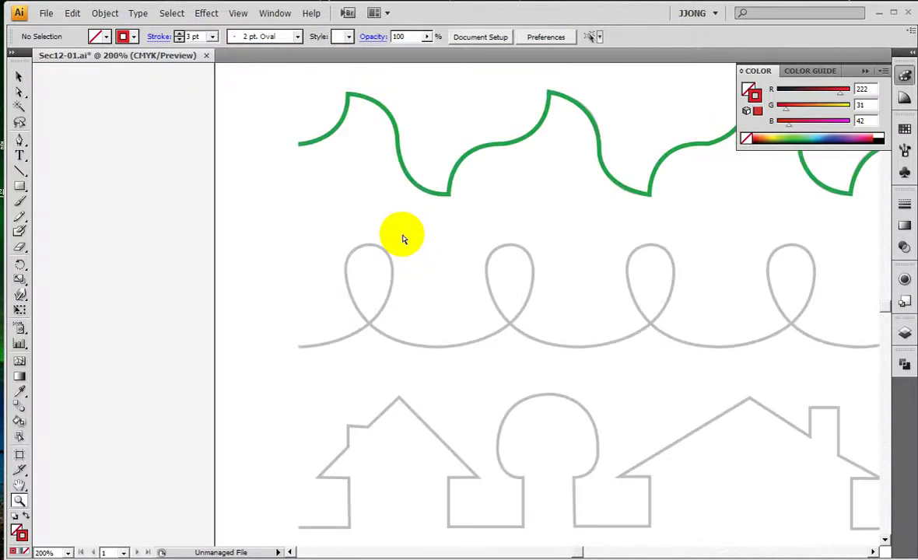
pyautogui.press('n')
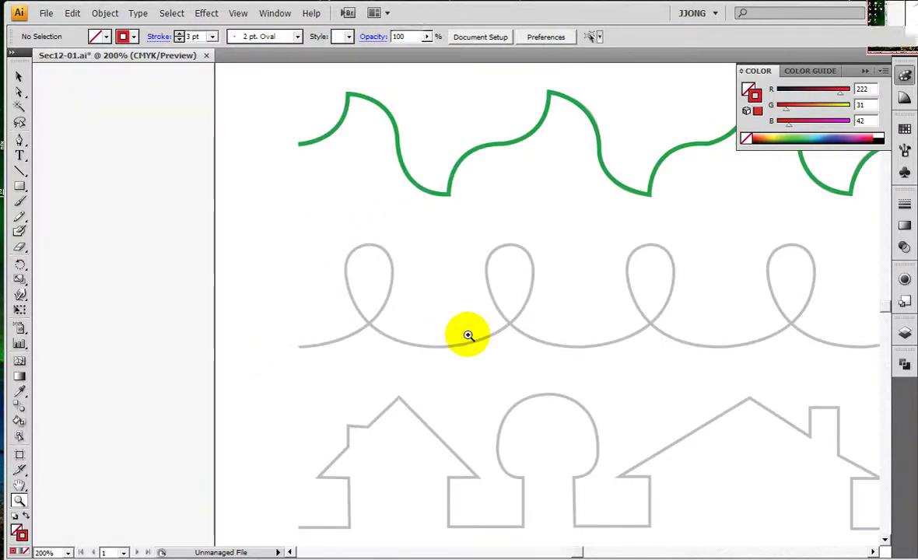
pyautogui.click(468, 339)
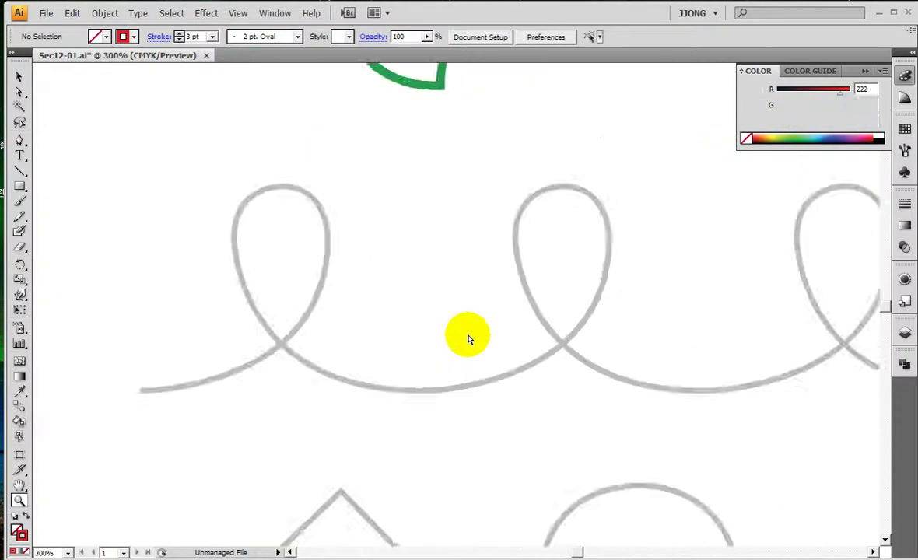
pyautogui.moveTo(468, 334); pyautogui.dragTo(611, 354)
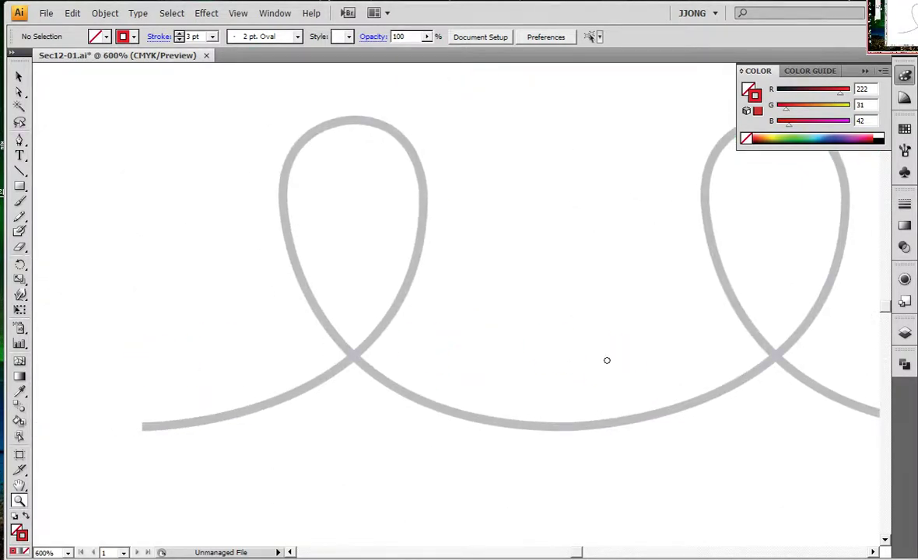
# Draw a blue arrow marking the loop curve's starting direction.
pyautogui.click(140, 424)
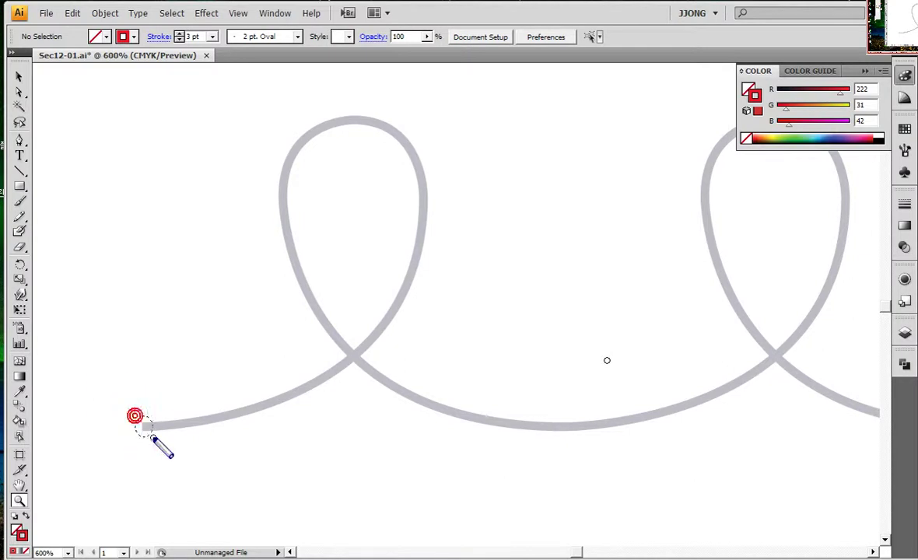
pyautogui.click(189, 471)
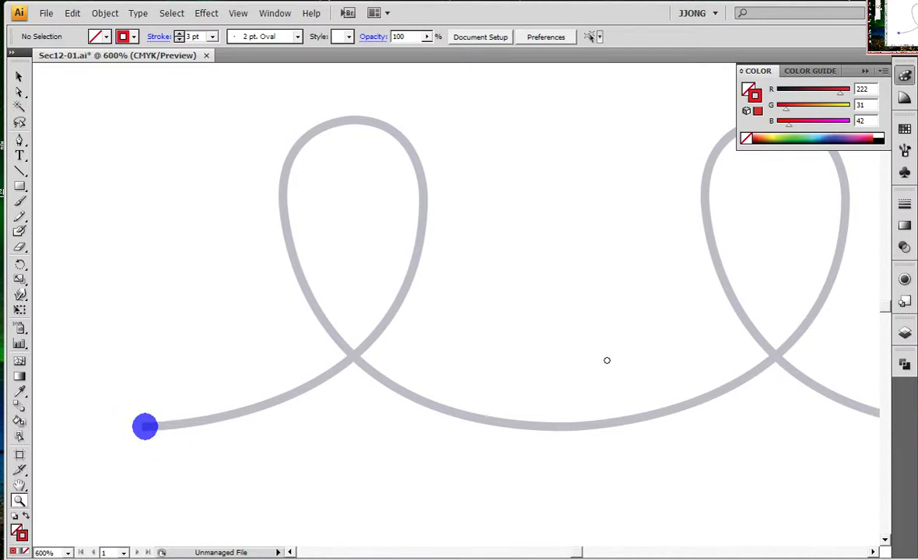
pyautogui.click(311, 376)
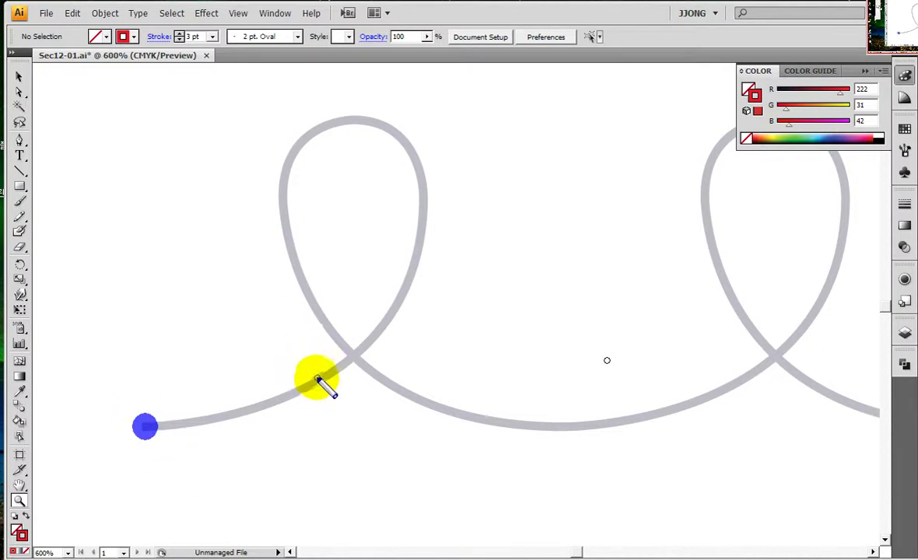
pyautogui.moveTo(319, 377); pyautogui.dragTo(393, 309)
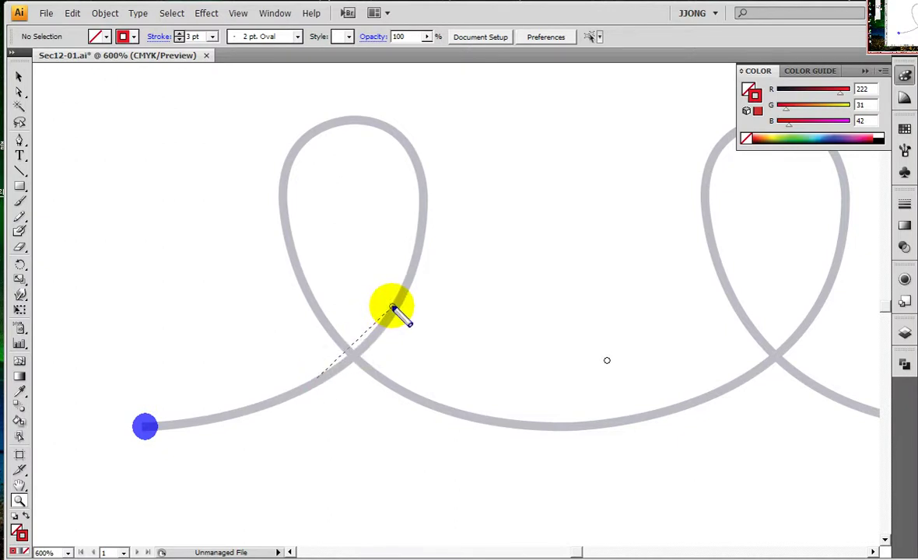
pyautogui.moveTo(399, 300); pyautogui.dragTo(396, 304)
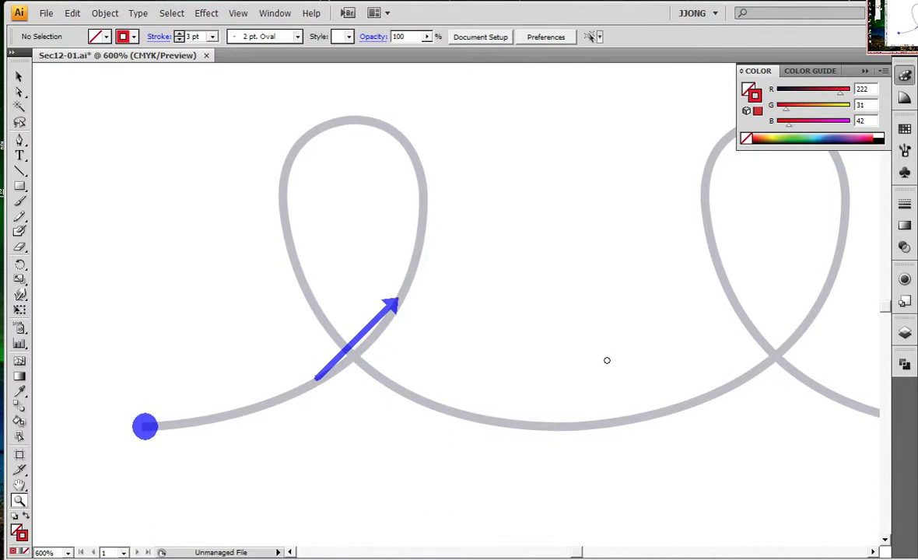
# Add yellow handle-direction arrows and a red arrow pointing straight up.
pyautogui.moveTo(323, 383); pyautogui.dragTo(445, 382)
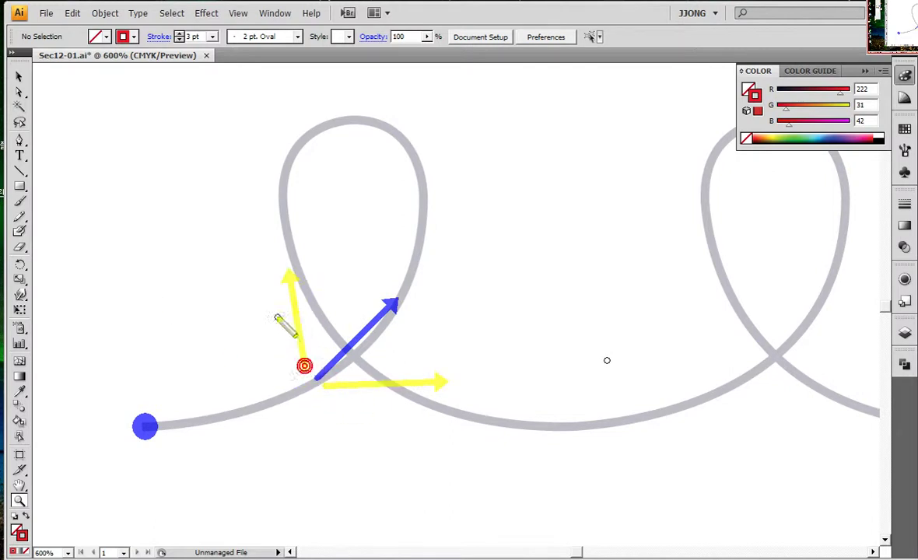
pyautogui.moveTo(306, 367); pyautogui.dragTo(289, 274)
pyautogui.click(185, 364)
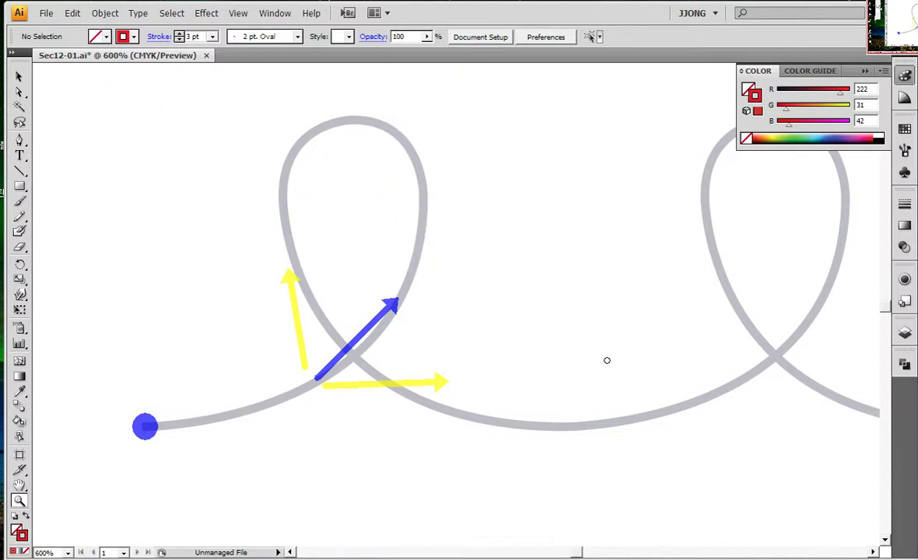
pyautogui.moveTo(423, 206); pyautogui.dragTo(421, 161)
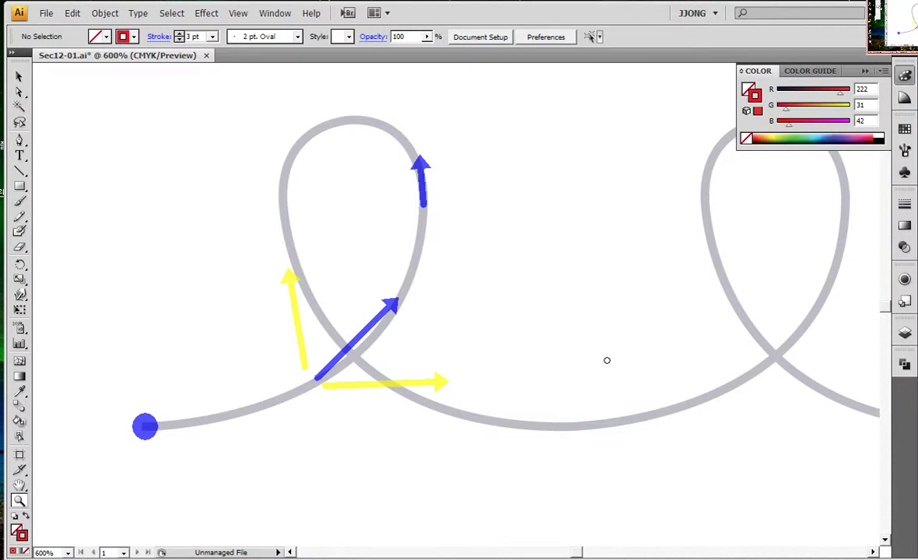
pyautogui.moveTo(424, 204); pyautogui.dragTo(426, 75)
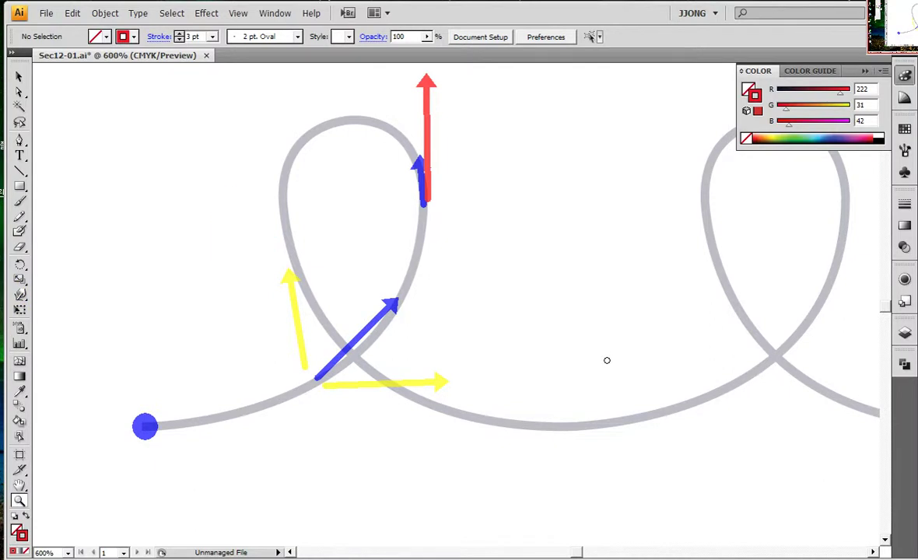
# Scribble red annotation marks over the first loop's top and right side.
pyautogui.moveTo(309, 134); pyautogui.dragTo(428, 148)
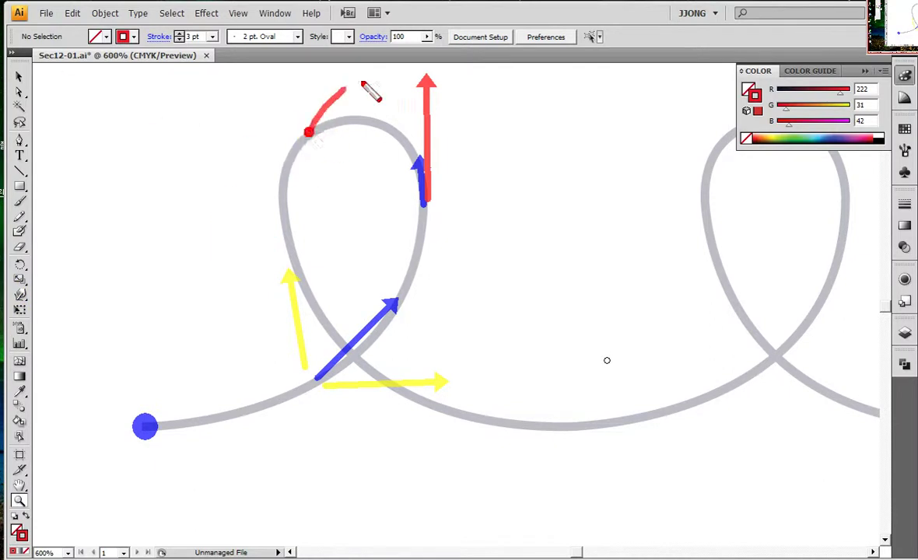
pyautogui.moveTo(321, 134); pyautogui.dragTo(433, 186)
pyautogui.moveTo(321, 133); pyautogui.dragTo(424, 201)
pyautogui.moveTo(308, 137); pyautogui.dragTo(420, 201)
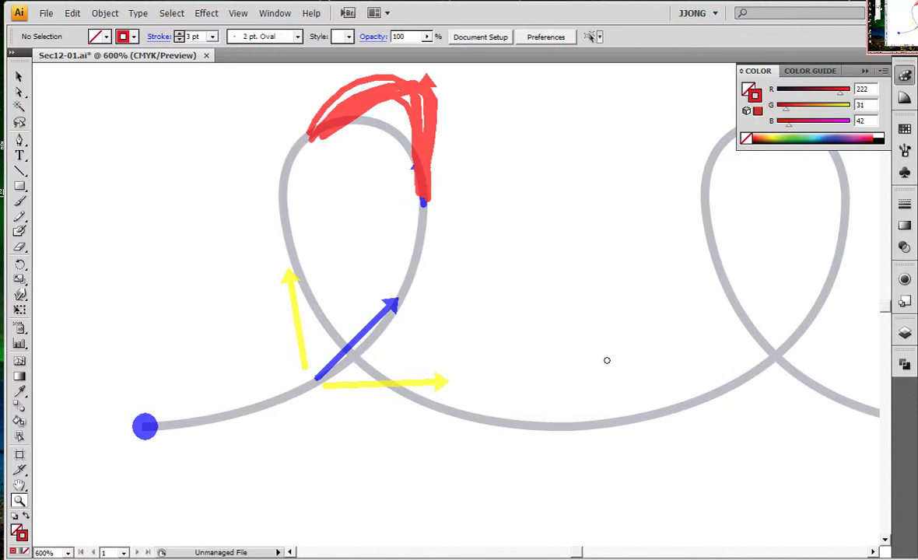
pyautogui.moveTo(349, 92)
pyautogui.mouseDown()
pyautogui.moveTo(327, 128)
pyautogui.moveTo(350, 124)
pyautogui.mouseUp()
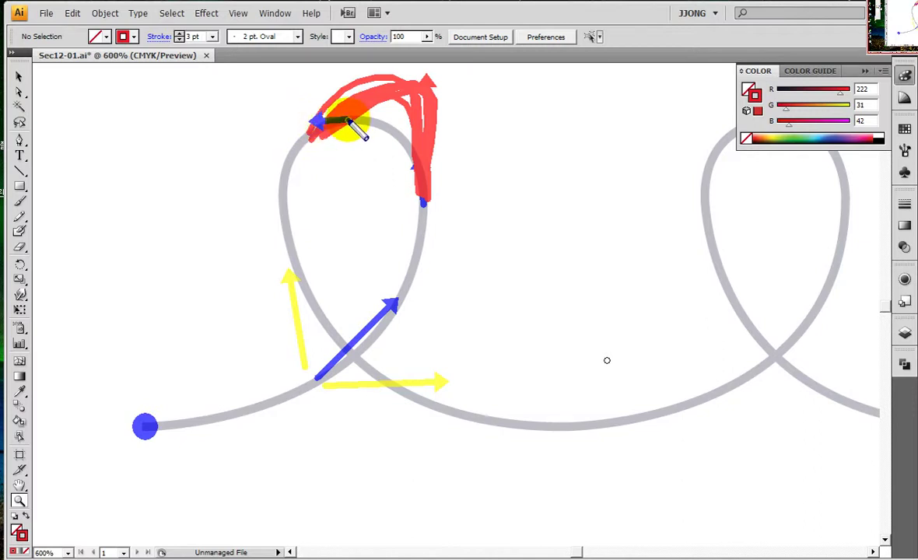
# Draw blue path-direction arrows down the left loop, along the bottom curve and around the right loop.
pyautogui.moveTo(282, 170); pyautogui.dragTo(285, 215)
pyautogui.click(330, 319)
pyautogui.moveTo(325, 321); pyautogui.dragTo(378, 365)
pyautogui.moveTo(564, 428); pyautogui.dragTo(640, 418)
pyautogui.moveTo(748, 372); pyautogui.dragTo(793, 340)
pyautogui.moveTo(846, 220); pyautogui.dragTo(844, 180)
pyautogui.moveTo(784, 125); pyautogui.dragTo(740, 124)
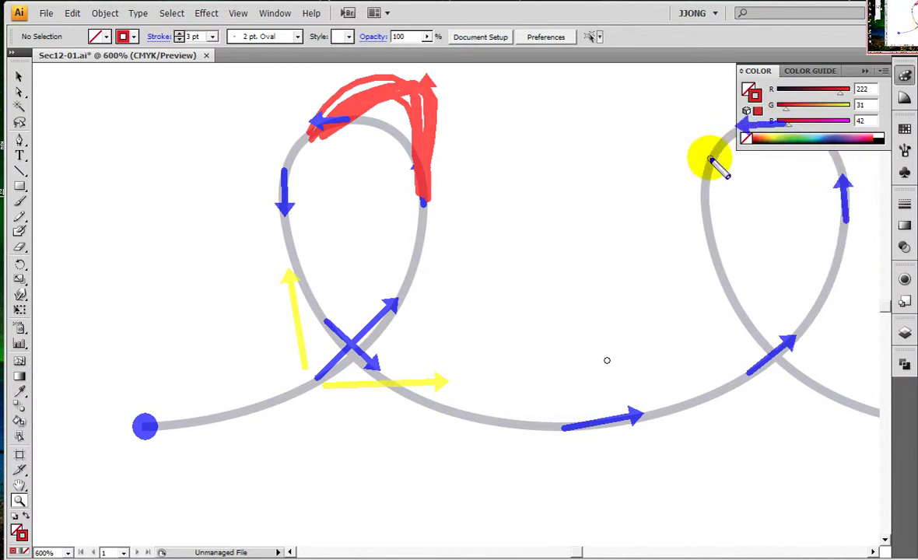
pyautogui.moveTo(709, 160); pyautogui.dragTo(704, 204)
pyautogui.moveTo(719, 276); pyautogui.dragTo(754, 331)
pyautogui.moveTo(817, 387); pyautogui.dragTo(863, 403)
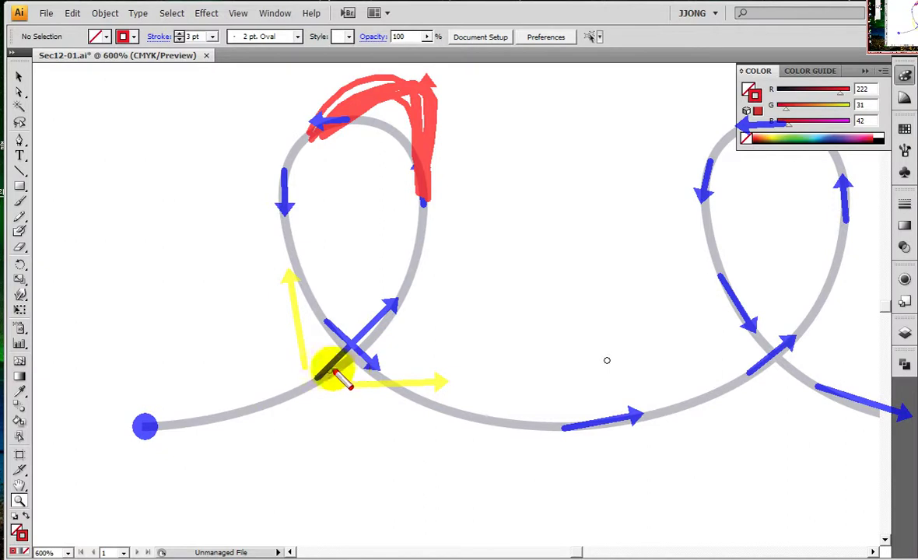
# Add red handle-direction arrows at the key anchor spots, then clear all annotations.
pyautogui.moveTo(319, 374); pyautogui.dragTo(352, 263)
pyautogui.moveTo(331, 381); pyautogui.dragTo(459, 377)
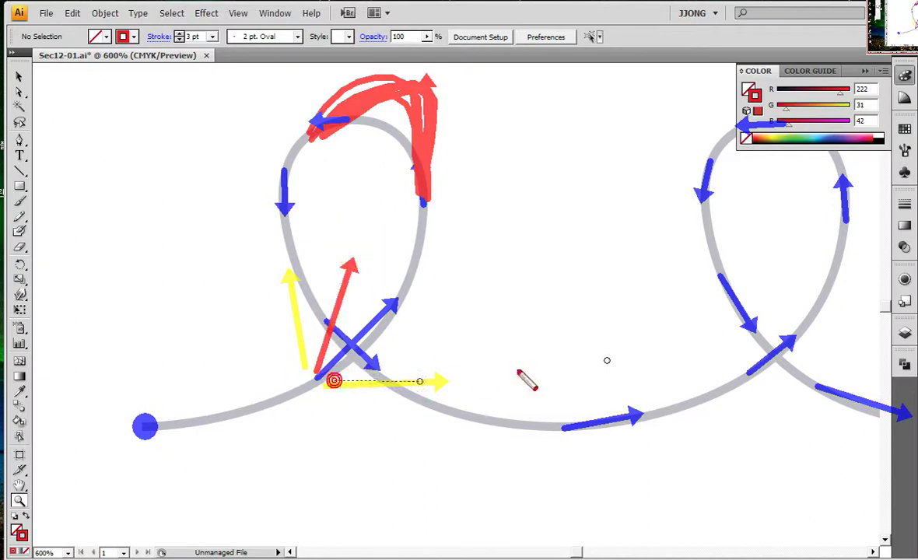
pyautogui.moveTo(559, 422); pyautogui.dragTo(615, 362)
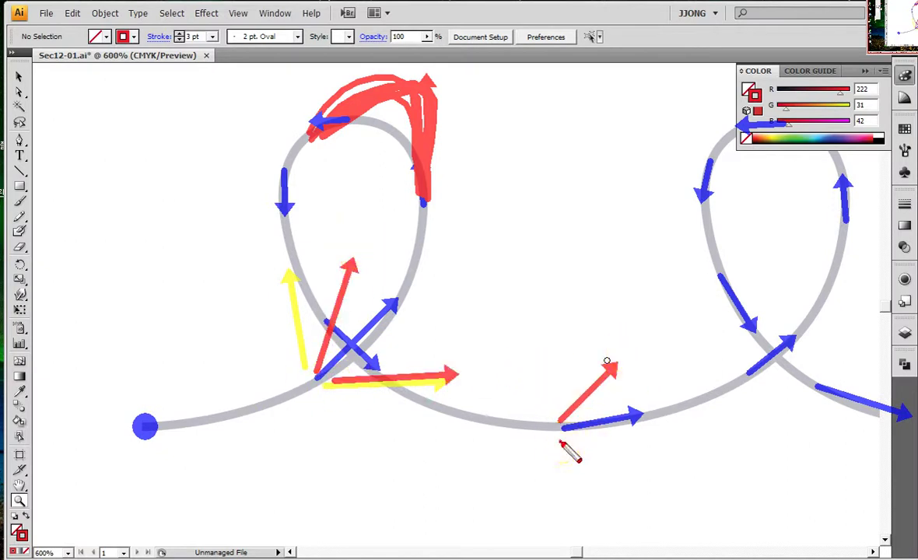
pyautogui.moveTo(560, 441); pyautogui.dragTo(697, 459)
pyautogui.moveTo(743, 370); pyautogui.dragTo(775, 319)
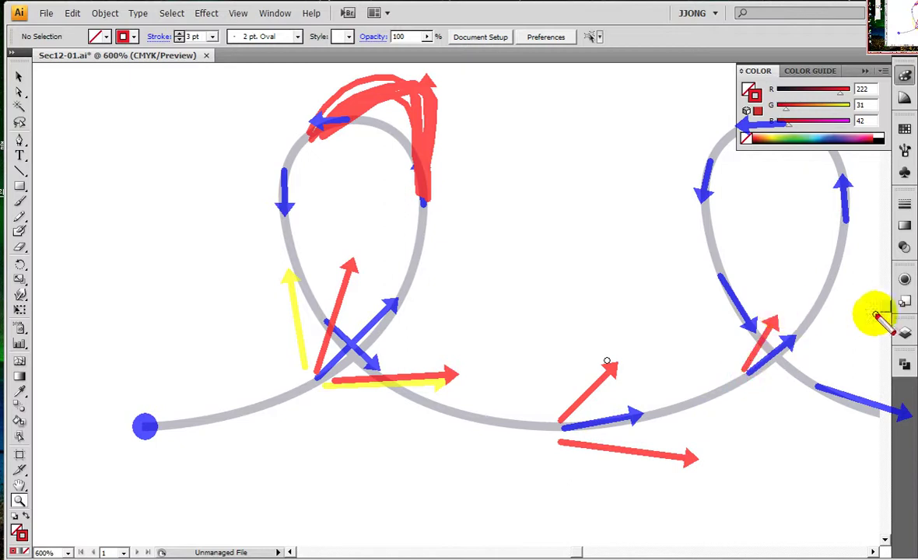
pyautogui.moveTo(865, 224); pyautogui.dragTo(895, 162)
pyautogui.moveTo(704, 183); pyautogui.dragTo(664, 317)
pyautogui.click(649, 427)
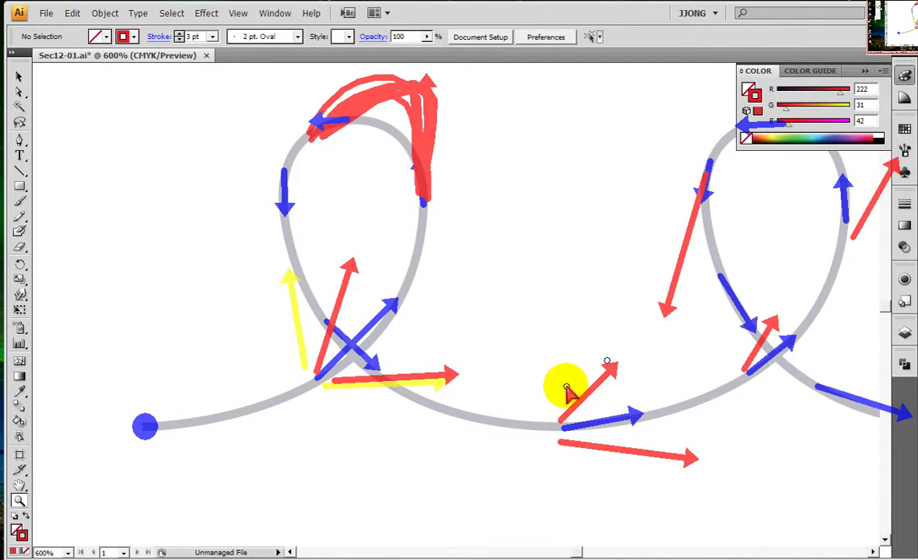
pyautogui.press('Escape')
# With the Pen tool, start the red path at the curve's left end and curve it up toward the crossing.
pyautogui.click(19, 140)
pyautogui.click(302, 386)
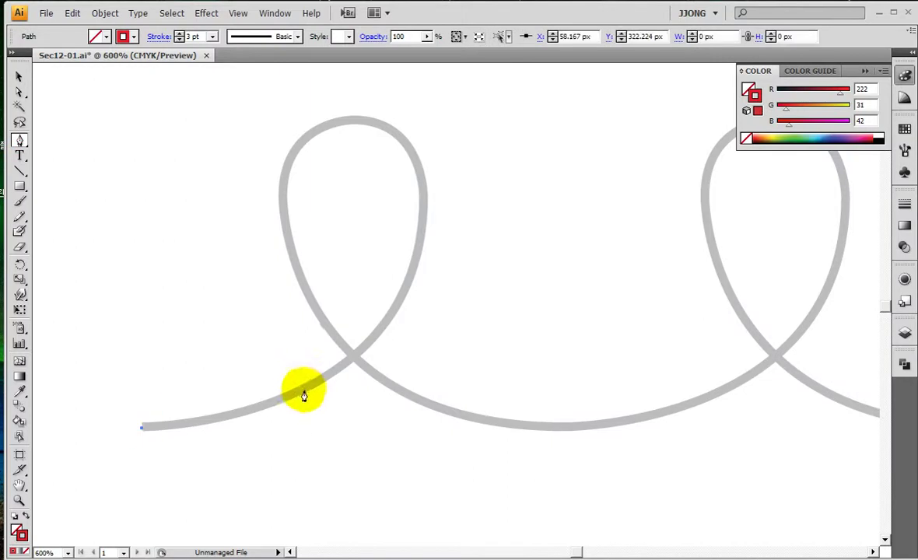
pyautogui.moveTo(306, 385)
pyautogui.mouseDown()
pyautogui.moveTo(371, 354)
pyautogui.moveTo(355, 445)
pyautogui.moveTo(359, 318)
pyautogui.moveTo(371, 400)
pyautogui.moveTo(371, 350)
pyautogui.mouseUp()
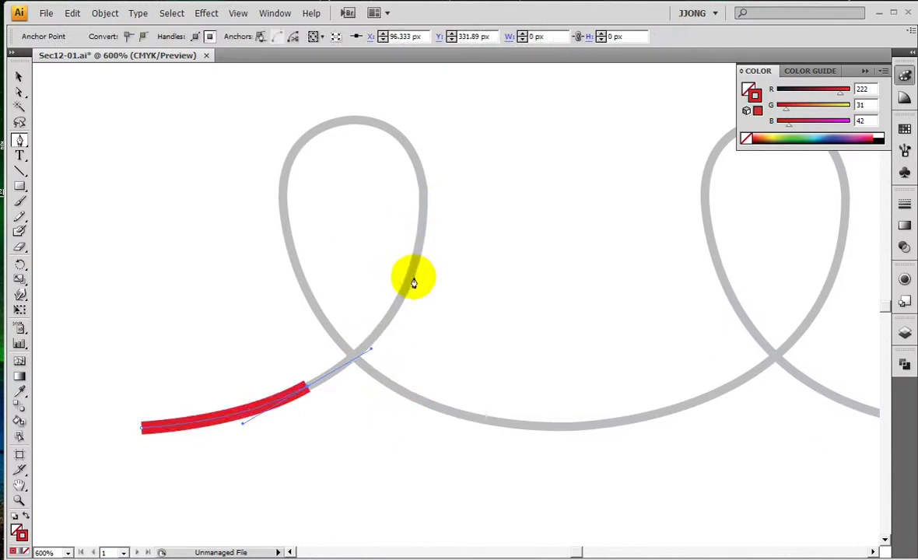
pyautogui.moveTo(400, 302)
pyautogui.mouseDown()
pyautogui.moveTo(412, 270)
pyautogui.moveTo(372, 136)
pyautogui.moveTo(416, 265)
pyautogui.mouseUp()
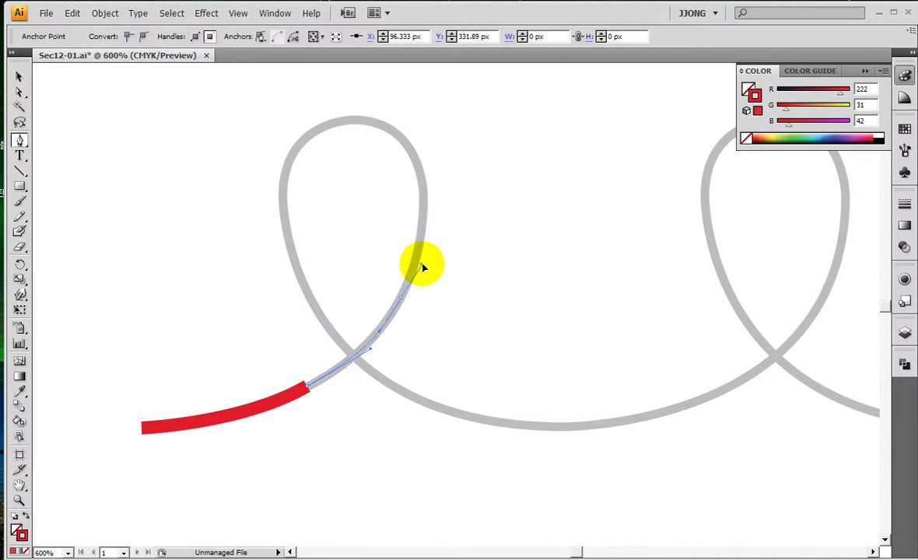
pyautogui.moveTo(421, 268); pyautogui.dragTo(421, 265)
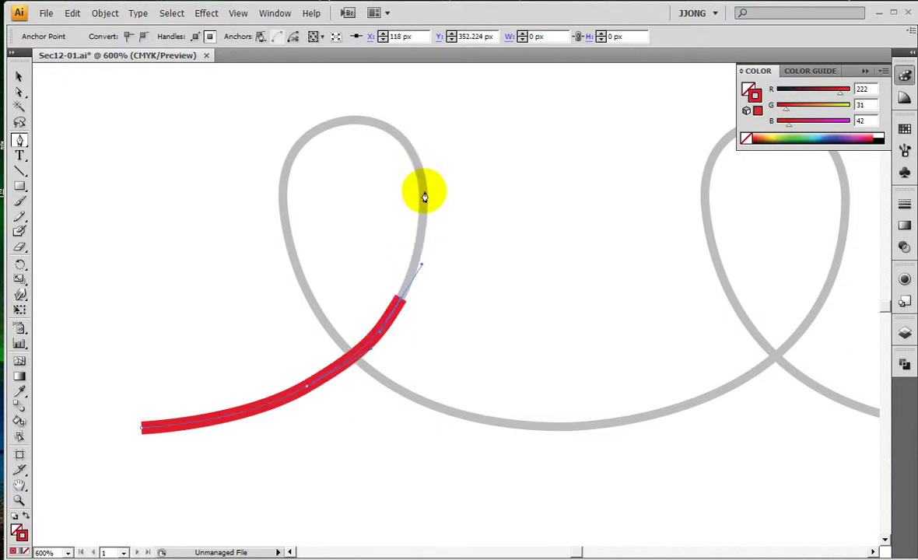
# Extend the red path up the loop's right side to a smooth anchor at its top.
pyautogui.moveTo(424, 194); pyautogui.dragTo(414, 73)
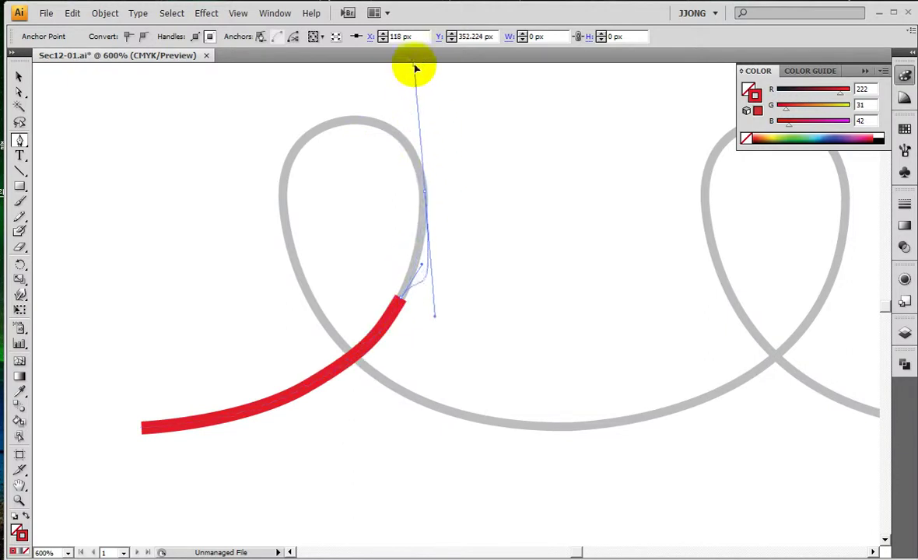
pyautogui.moveTo(415, 67); pyautogui.dragTo(424, 175)
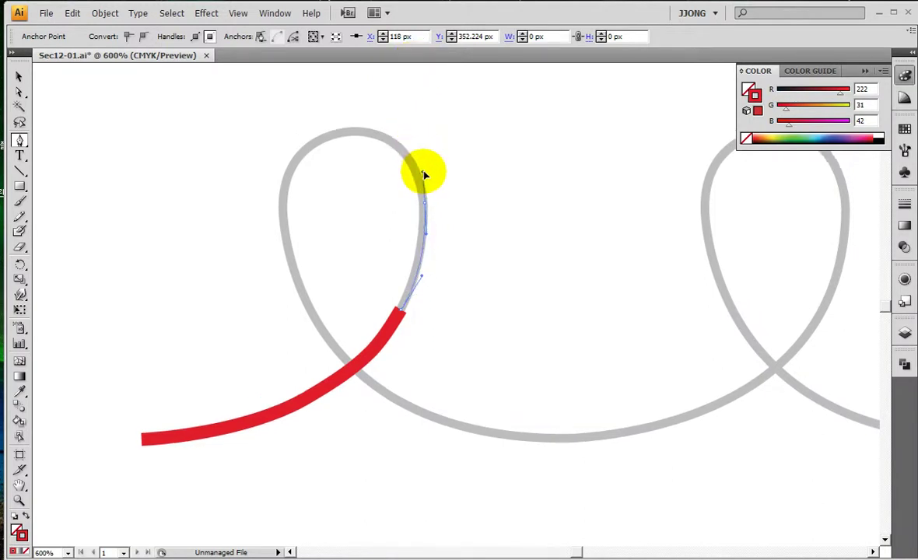
pyautogui.moveTo(424, 176); pyautogui.dragTo(424, 176)
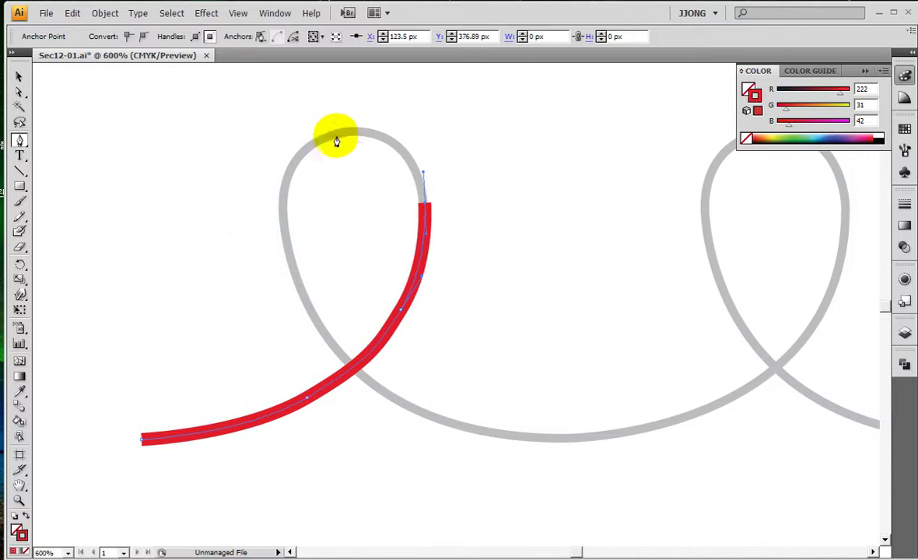
pyautogui.moveTo(347, 133)
pyautogui.mouseDown()
pyautogui.moveTo(161, 146)
pyautogui.moveTo(195, 152)
pyautogui.moveTo(158, 148)
pyautogui.moveTo(108, 160)
pyautogui.moveTo(303, 140)
pyautogui.mouseUp()
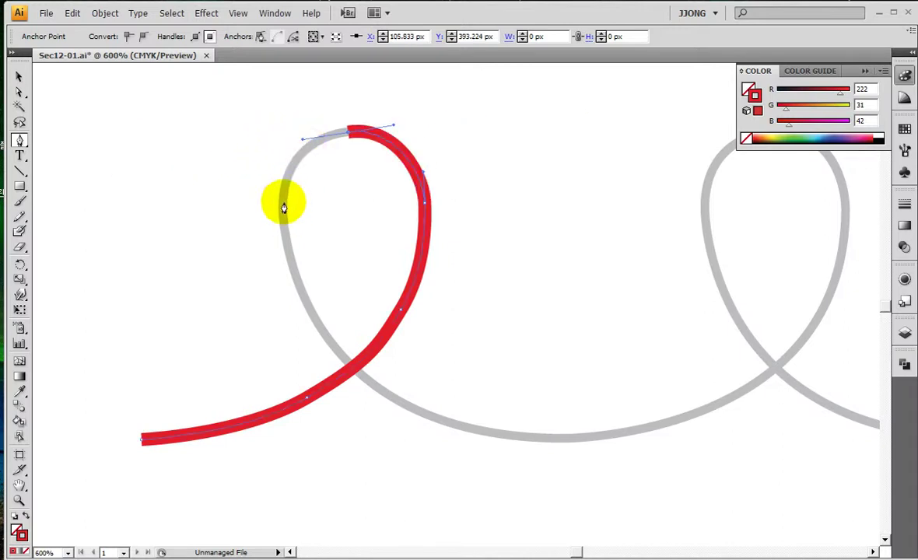
# Carry the red path down the first loop's left side and through the lower crossing.
pyautogui.click(283, 202)
pyautogui.moveTo(283, 206)
pyautogui.mouseDown()
pyautogui.moveTo(250, 330)
pyautogui.moveTo(328, 320)
pyautogui.moveTo(287, 236)
pyautogui.mouseUp()
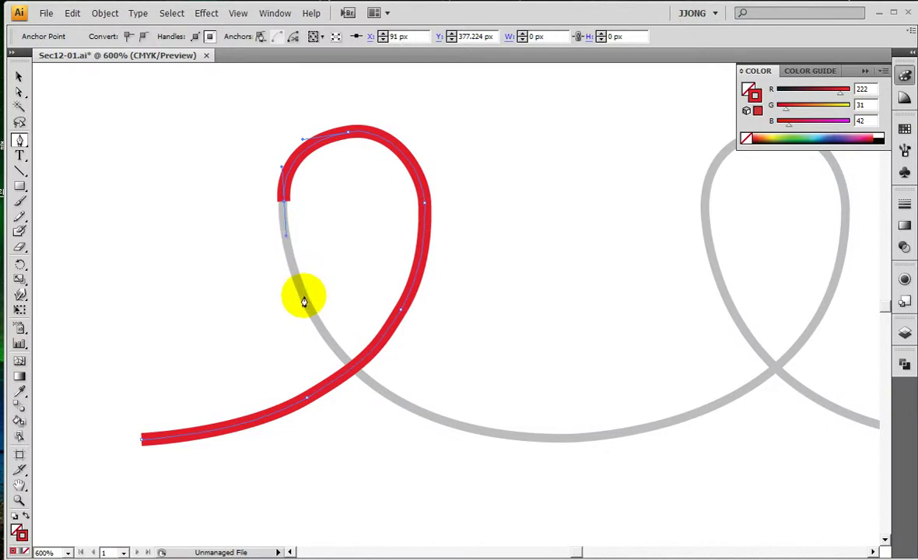
pyautogui.moveTo(303, 298); pyautogui.dragTo(319, 330)
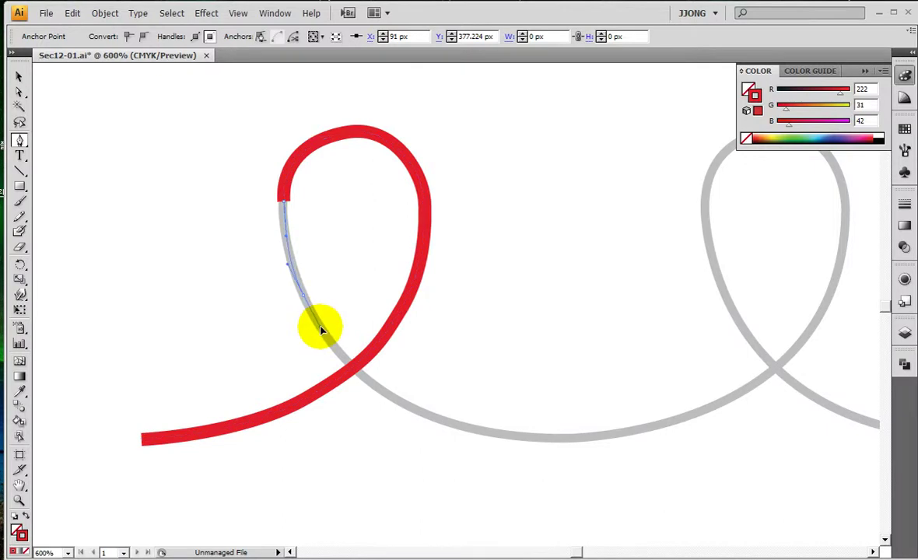
pyautogui.moveTo(321, 330)
pyautogui.mouseDown()
pyautogui.moveTo(336, 329)
pyautogui.moveTo(324, 336)
pyautogui.mouseUp()
pyautogui.moveTo(325, 336); pyautogui.dragTo(323, 333)
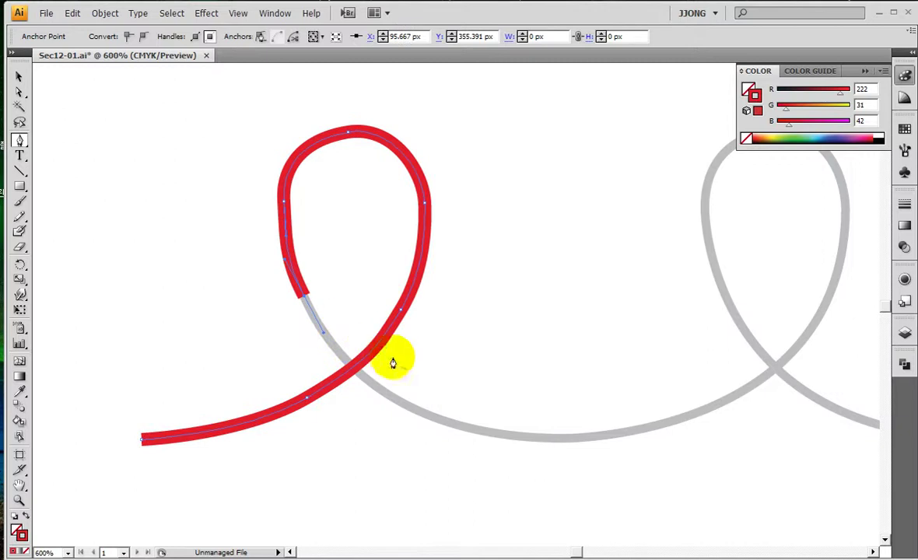
pyautogui.moveTo(394, 402); pyautogui.dragTo(428, 417)
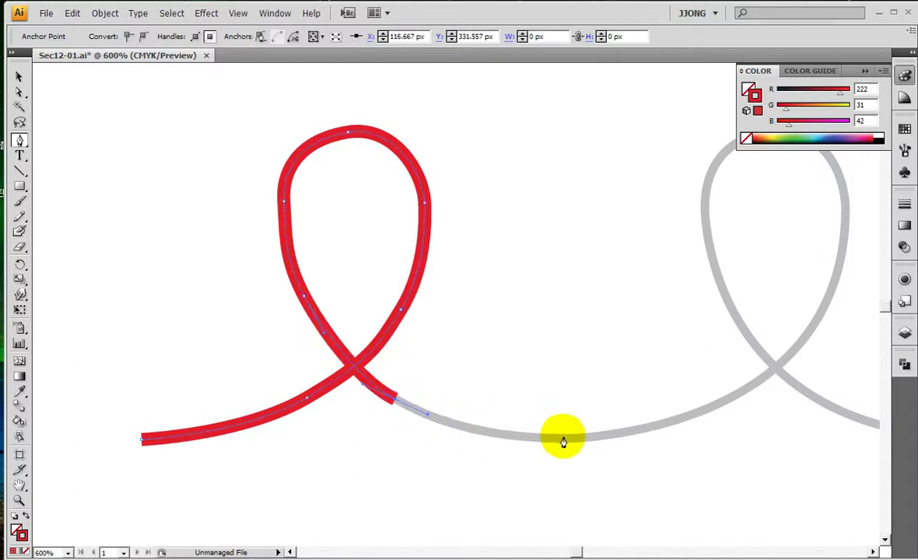
pyautogui.moveTo(427, 417); pyautogui.dragTo(559, 435)
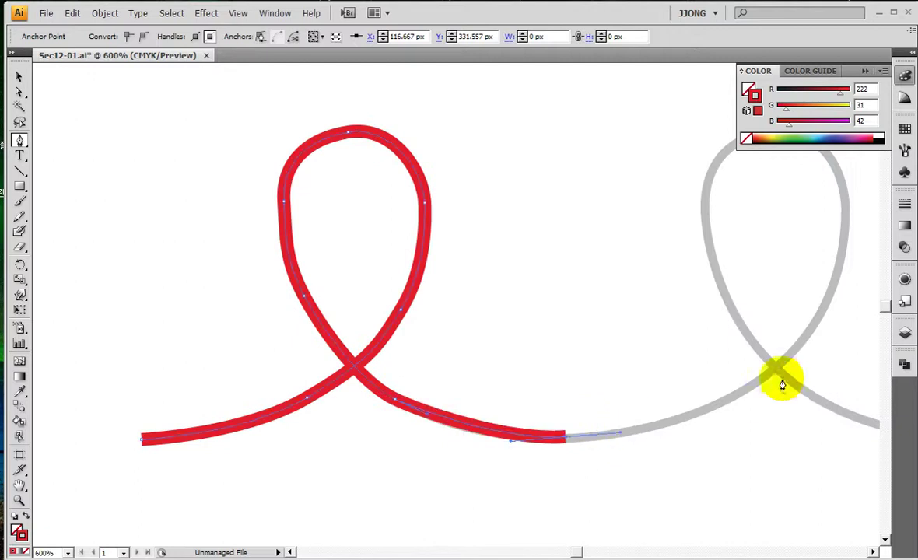
# Extend the path along the bottom curve, up the second loop and over its top.
pyautogui.moveTo(743, 391); pyautogui.dragTo(776, 364)
pyautogui.moveTo(832, 372); pyautogui.dragTo(556, 463)
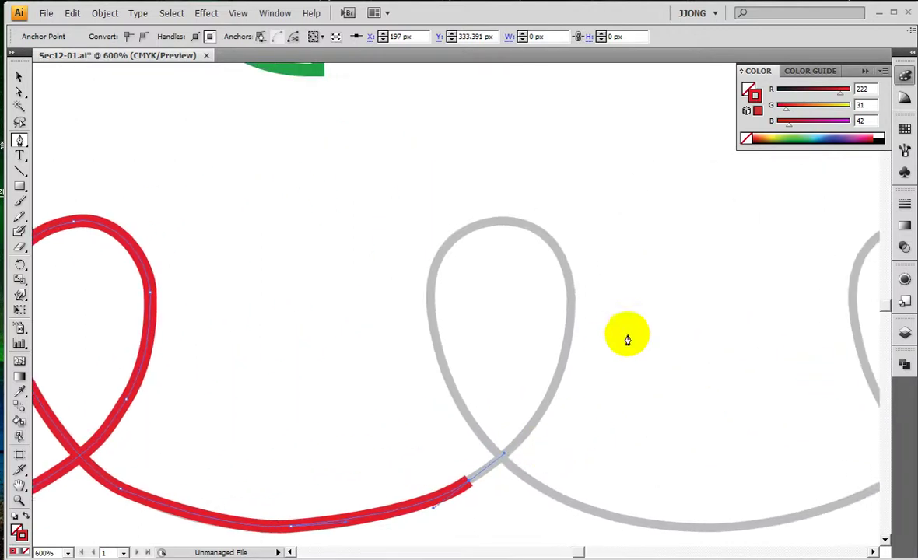
pyautogui.moveTo(550, 405); pyautogui.dragTo(565, 378)
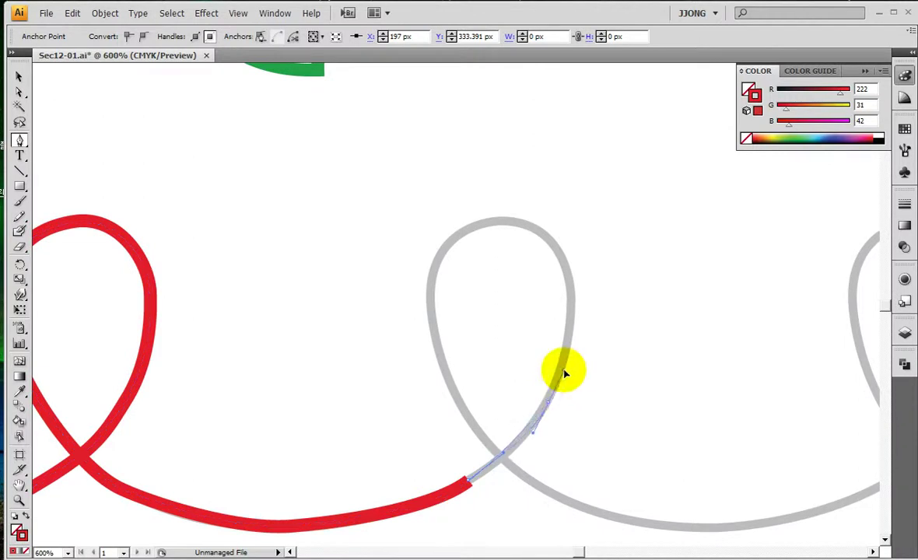
pyautogui.moveTo(564, 274); pyautogui.dragTo(570, 290)
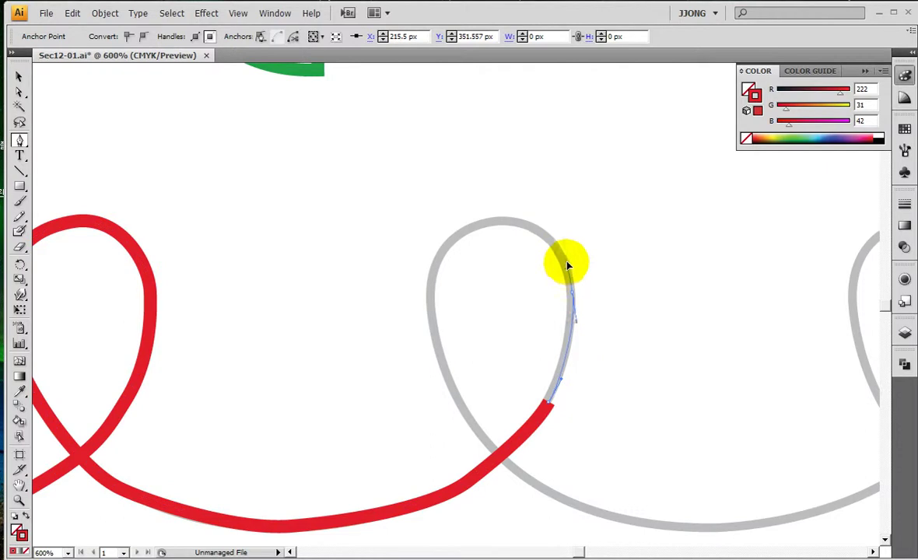
pyautogui.moveTo(495, 223); pyautogui.dragTo(455, 229)
pyautogui.moveTo(434, 274); pyautogui.dragTo(431, 305)
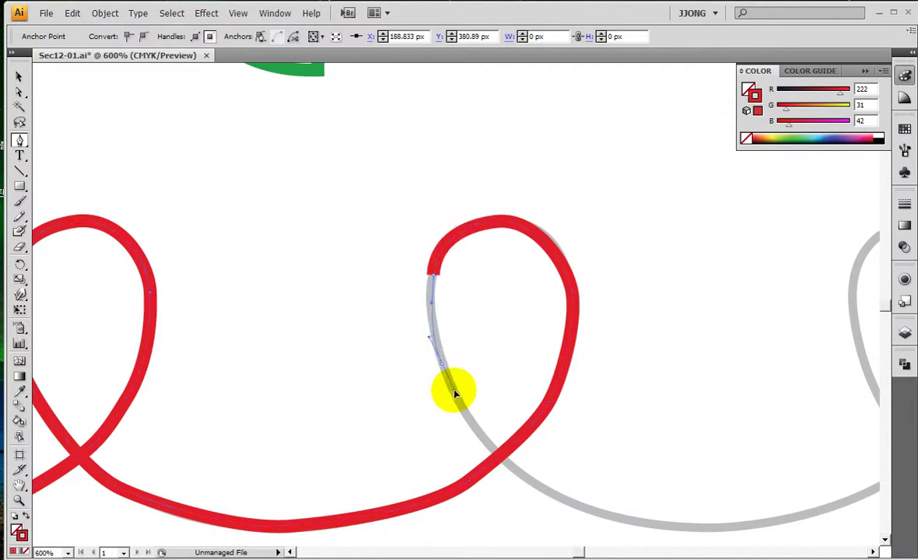
# Bring the path down the loop's left side, through the bottom curve to the next crossing.
pyautogui.moveTo(456, 399); pyautogui.dragTo(459, 403)
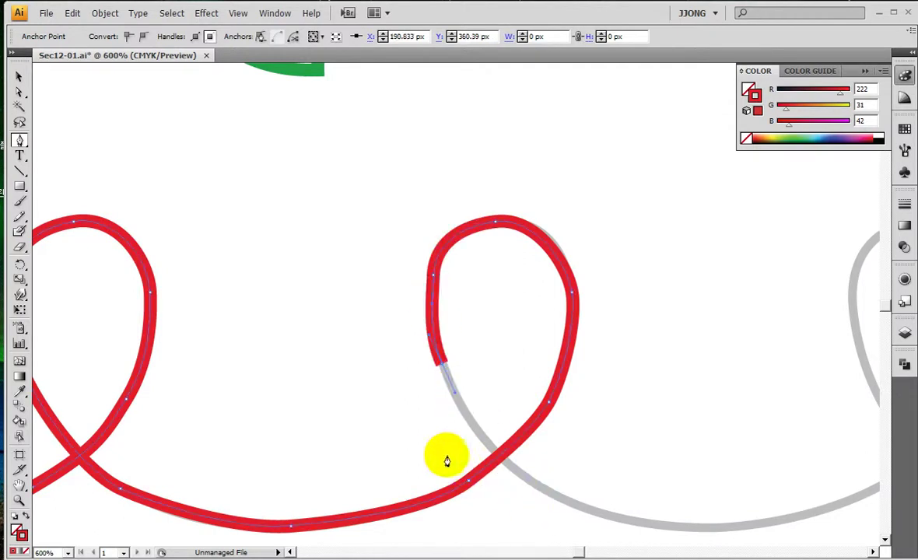
pyautogui.moveTo(449, 463); pyautogui.dragTo(289, 351)
pyautogui.moveTo(339, 332)
pyautogui.mouseDown()
pyautogui.moveTo(376, 368)
pyautogui.moveTo(369, 365)
pyautogui.mouseUp()
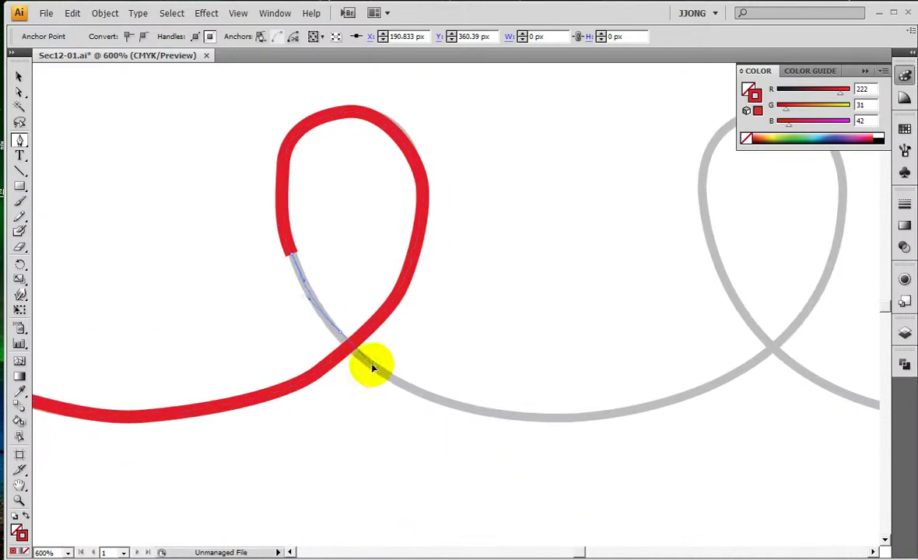
pyautogui.click(560, 420)
pyautogui.moveTo(560, 420)
pyautogui.mouseDown()
pyautogui.moveTo(690, 420)
pyautogui.moveTo(419, 433)
pyautogui.mouseUp()
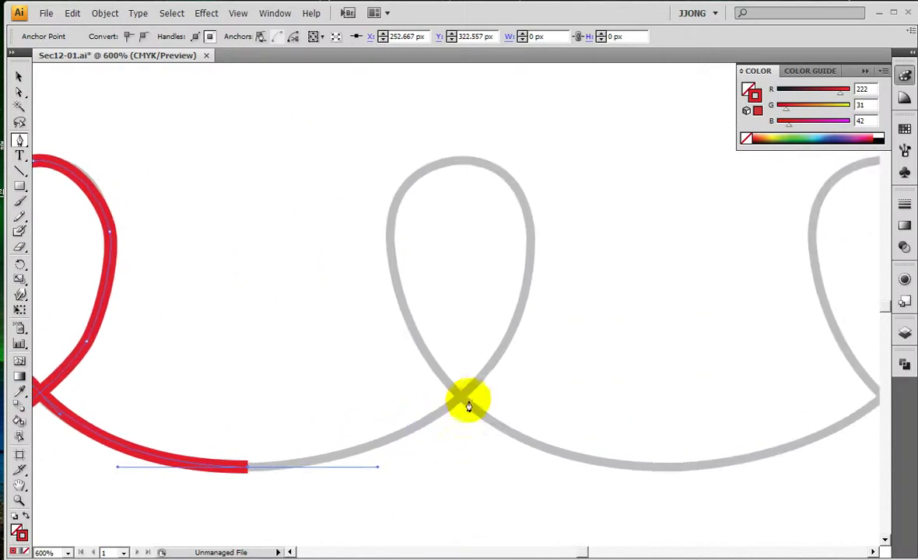
pyautogui.moveTo(459, 398); pyautogui.dragTo(491, 376)
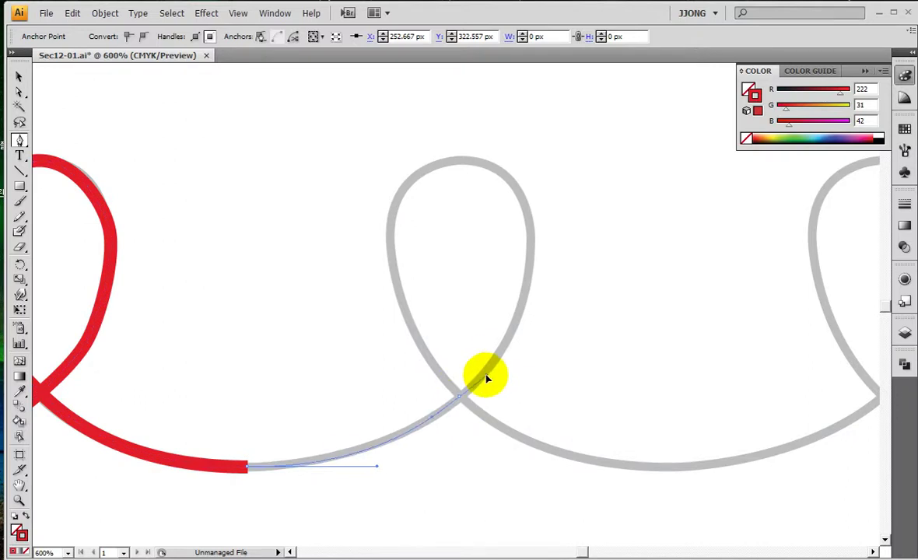
pyautogui.moveTo(486, 379); pyautogui.dragTo(486, 377)
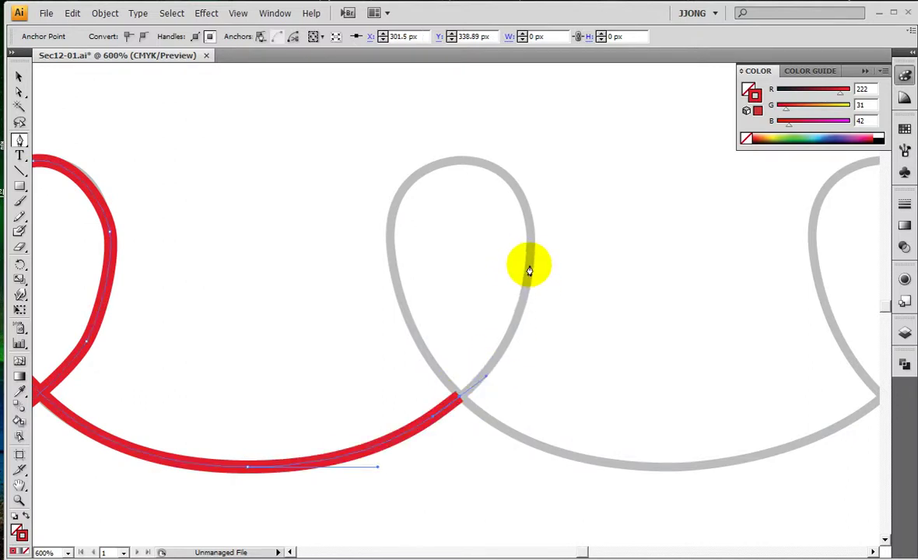
# Trace up the next loop's right side, over its top and down to the trough's lowest point.
pyautogui.moveTo(530, 266); pyautogui.dragTo(531, 212)
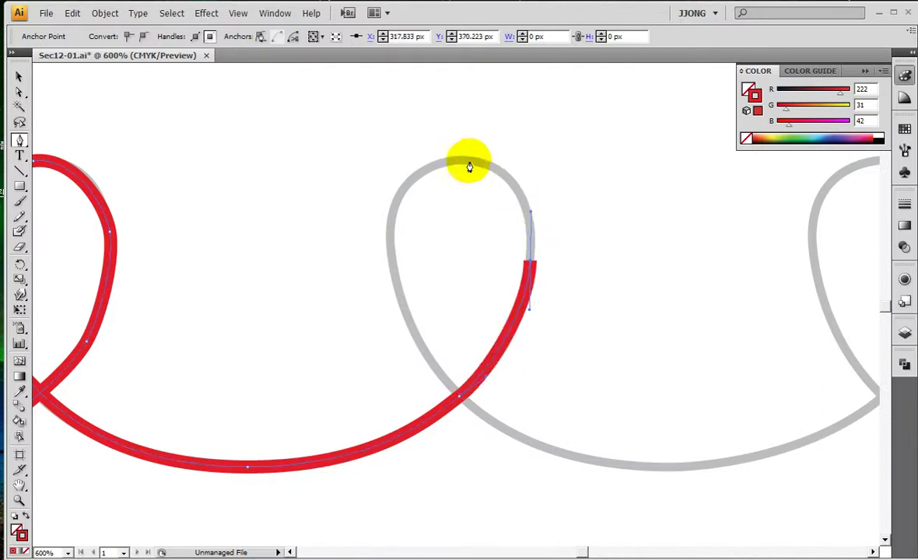
pyautogui.moveTo(465, 162); pyautogui.dragTo(417, 164)
pyautogui.moveTo(392, 216); pyautogui.dragTo(391, 246)
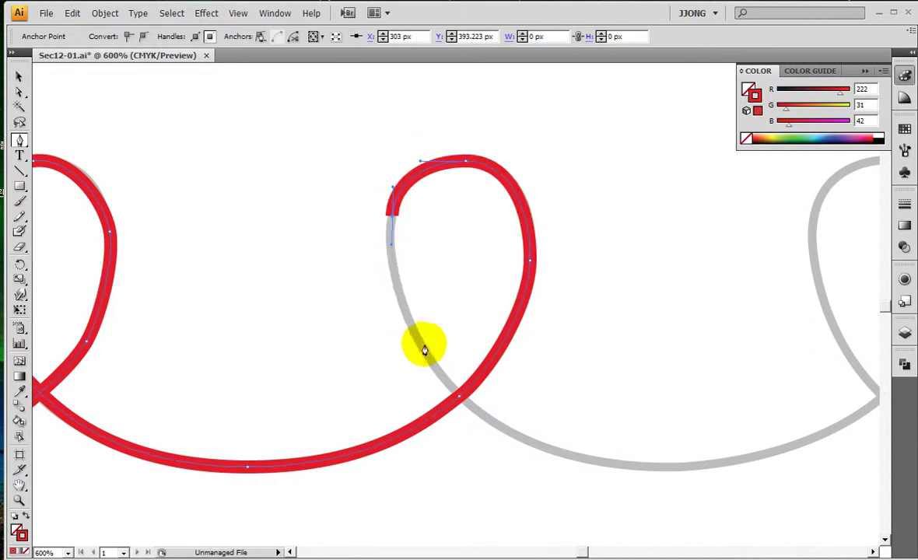
pyautogui.moveTo(419, 342)
pyautogui.mouseDown()
pyautogui.moveTo(444, 375)
pyautogui.moveTo(529, 429)
pyautogui.moveTo(359, 330)
pyautogui.mouseUp()
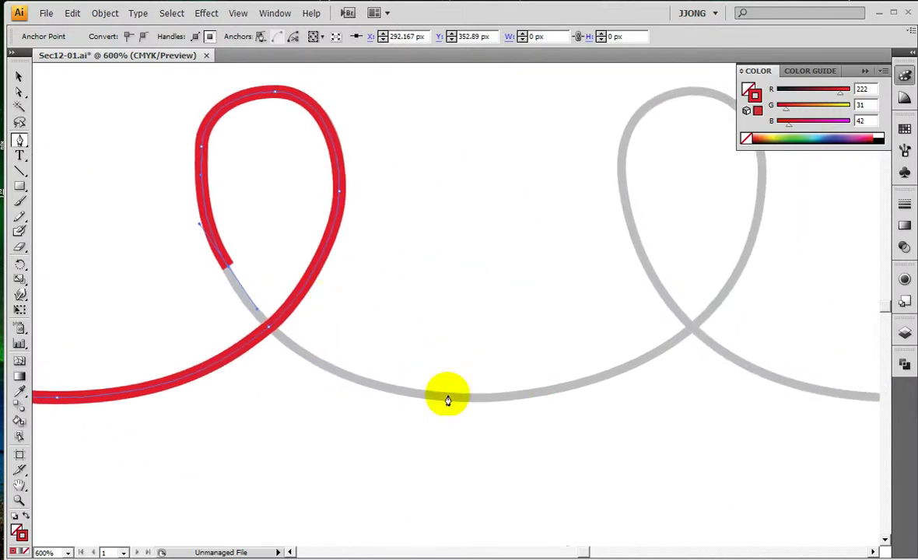
pyautogui.moveTo(478, 406)
pyautogui.mouseDown()
pyautogui.moveTo(663, 404)
pyautogui.moveTo(646, 403)
pyautogui.mouseUp()
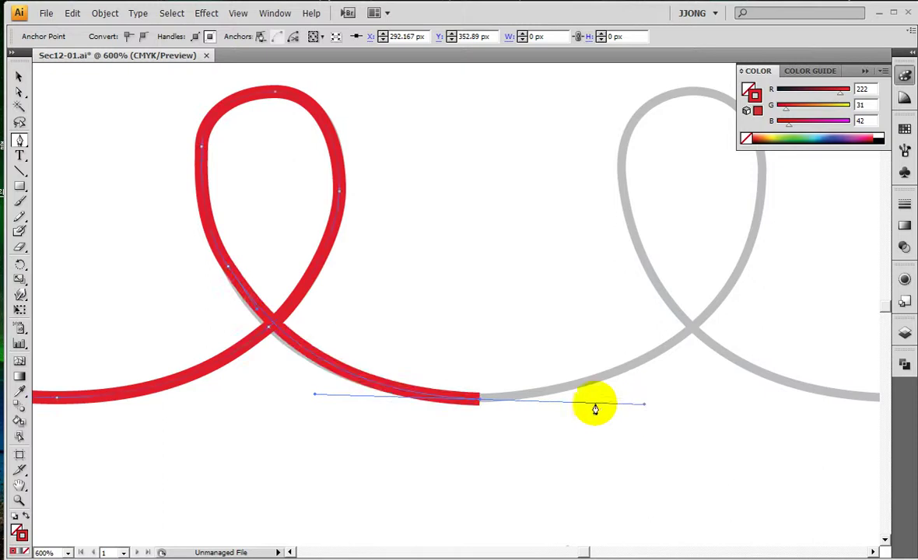
pyautogui.moveTo(652, 359); pyautogui.dragTo(449, 424)
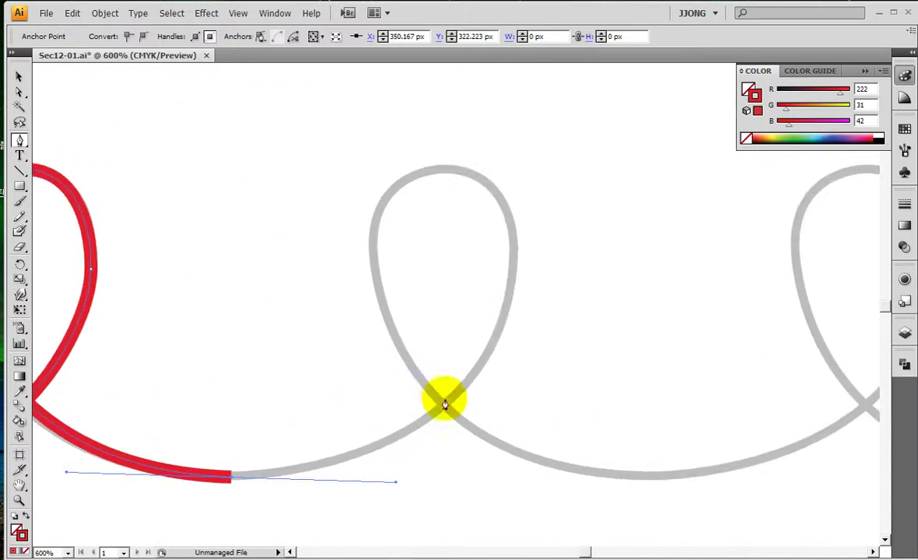
# Extend the red path up the next loop, over its top and down its left side.
pyautogui.click(480, 370)
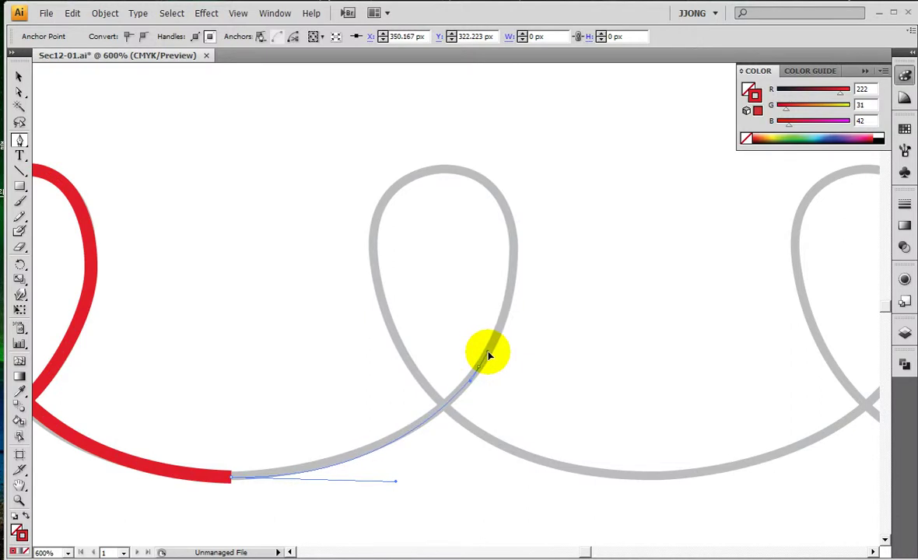
pyautogui.moveTo(487, 358); pyautogui.dragTo(482, 374)
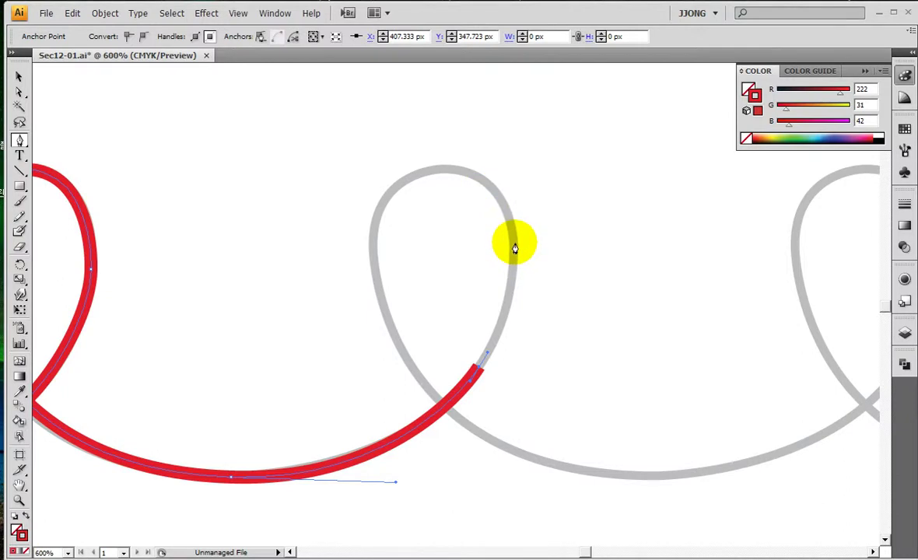
pyautogui.moveTo(514, 247); pyautogui.dragTo(507, 207)
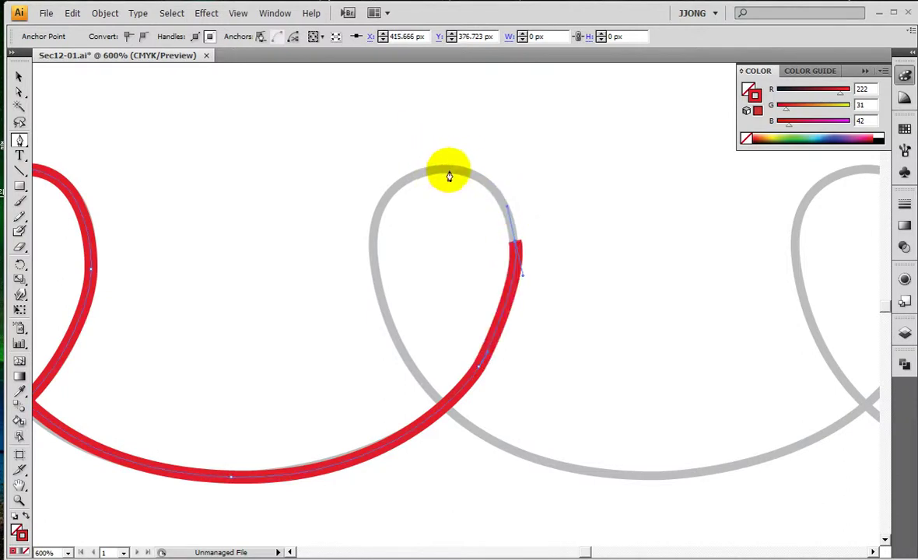
pyautogui.moveTo(450, 173); pyautogui.dragTo(430, 172)
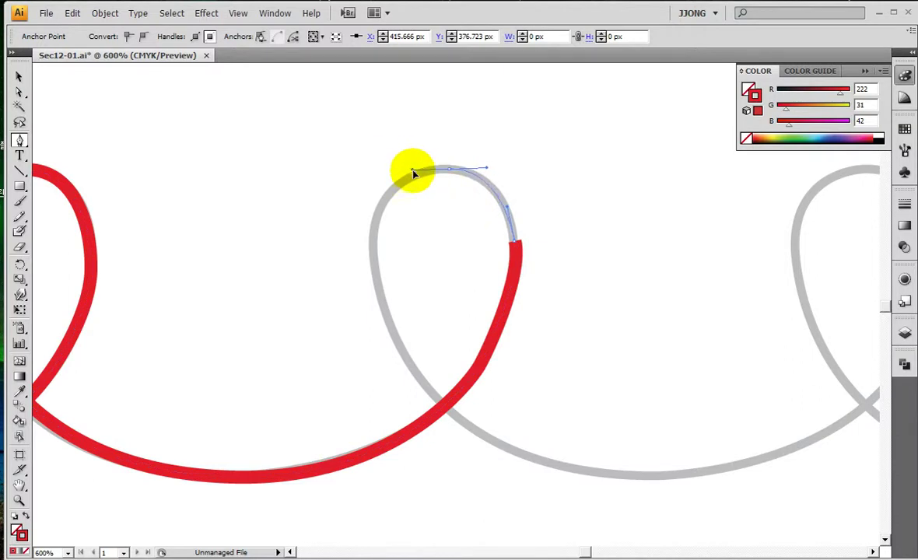
pyautogui.moveTo(405, 171); pyautogui.dragTo(412, 170)
pyautogui.moveTo(375, 220); pyautogui.dragTo(373, 265)
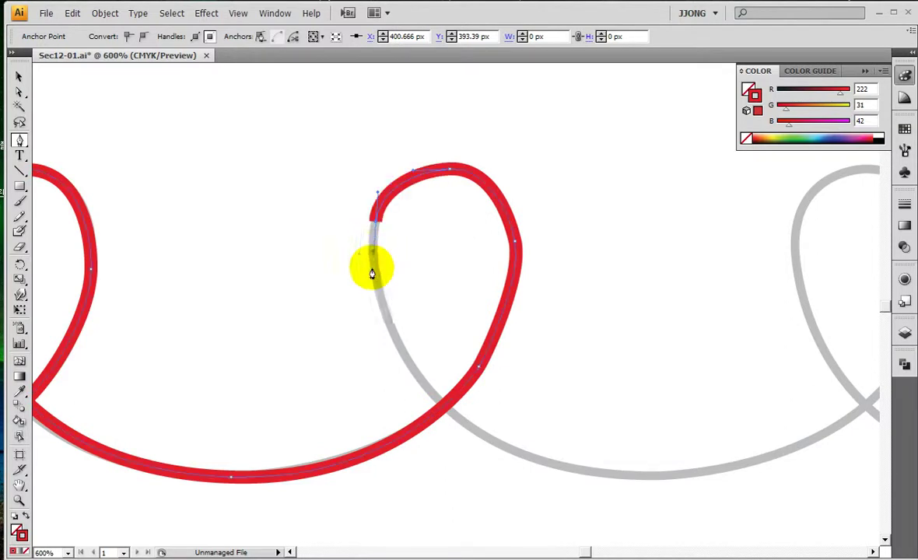
# Continue the path past the loop crossing to the bottom of the curve.
pyautogui.scroll(-2, 384, 268)
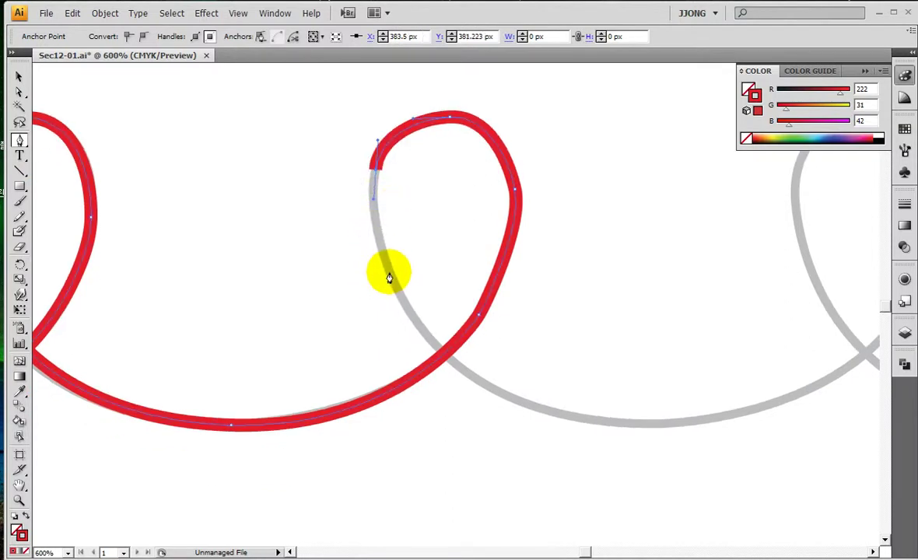
pyautogui.moveTo(389, 279); pyautogui.dragTo(404, 301)
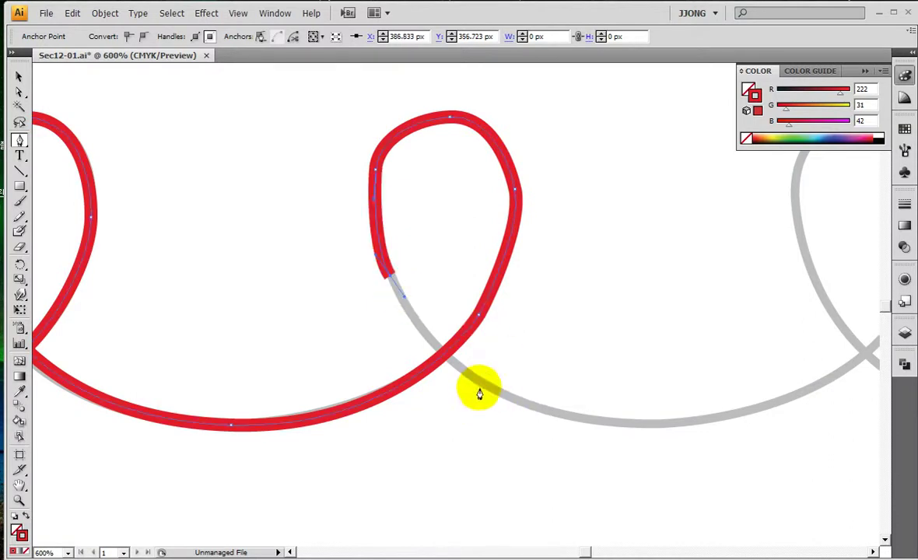
pyautogui.moveTo(480, 387); pyautogui.dragTo(520, 401)
pyautogui.moveTo(627, 410)
pyautogui.mouseDown()
pyautogui.moveTo(410, 406)
pyautogui.moveTo(534, 411)
pyautogui.mouseUp()
pyautogui.click(450, 426)
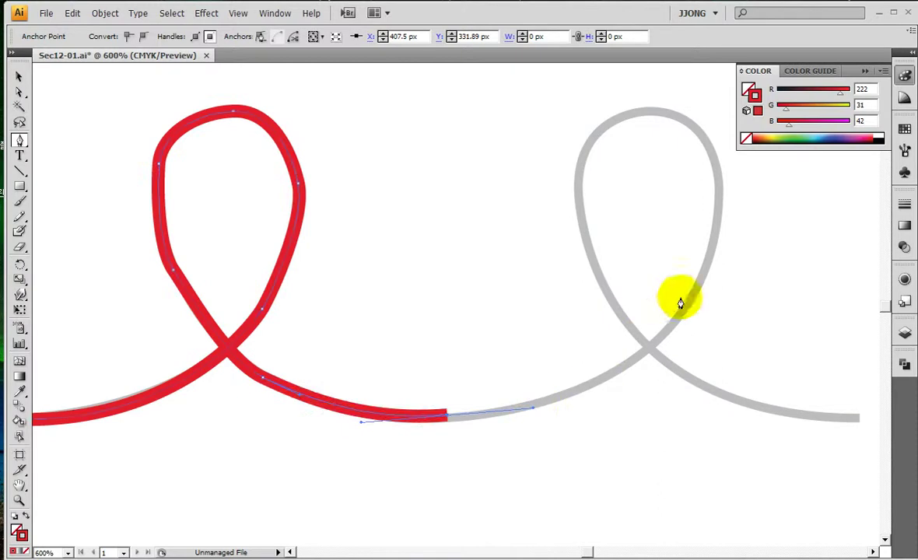
pyautogui.moveTo(630, 361)
pyautogui.mouseDown()
pyautogui.moveTo(652, 354)
pyautogui.moveTo(662, 333)
pyautogui.mouseUp()
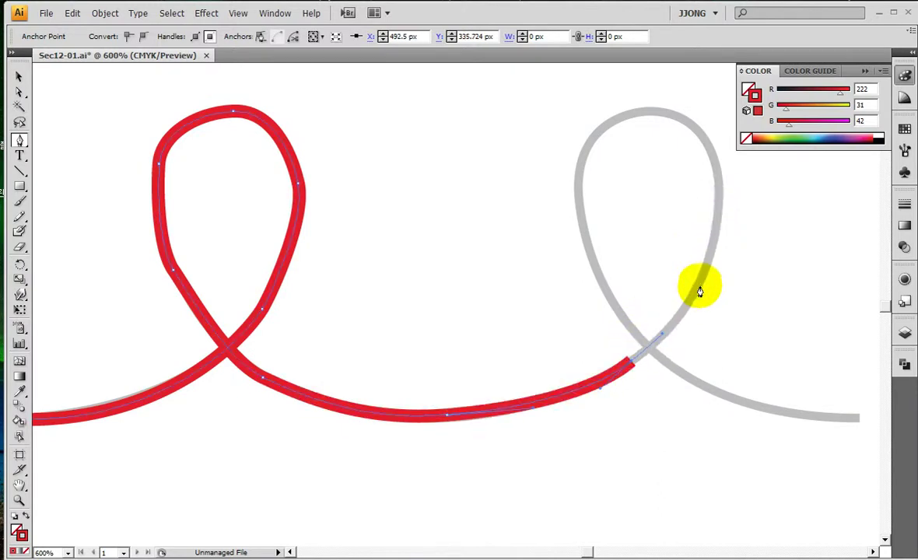
# Trace the last loop to the template's right end and remove the end anchor's outgoing handle.
pyautogui.moveTo(700, 291); pyautogui.dragTo(707, 263)
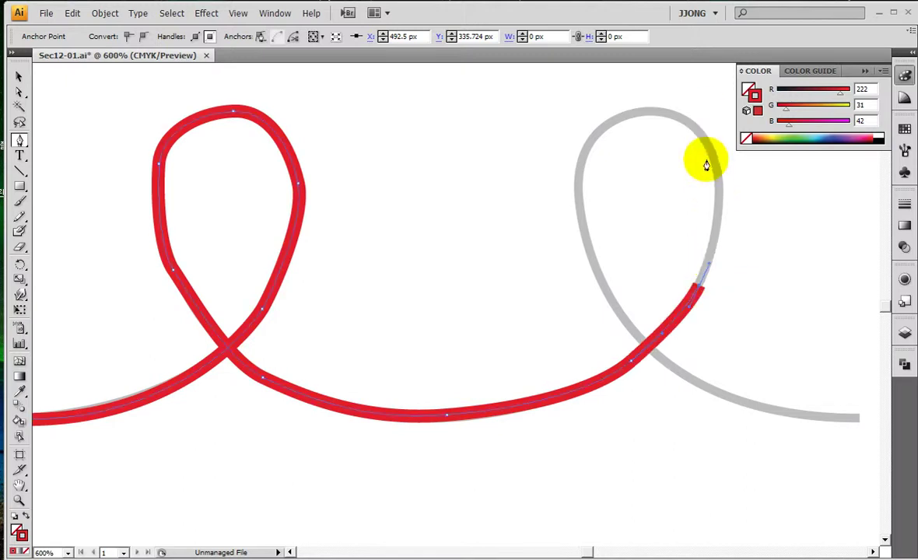
pyautogui.moveTo(707, 165)
pyautogui.mouseDown()
pyautogui.moveTo(719, 180)
pyautogui.moveTo(717, 154)
pyautogui.mouseUp()
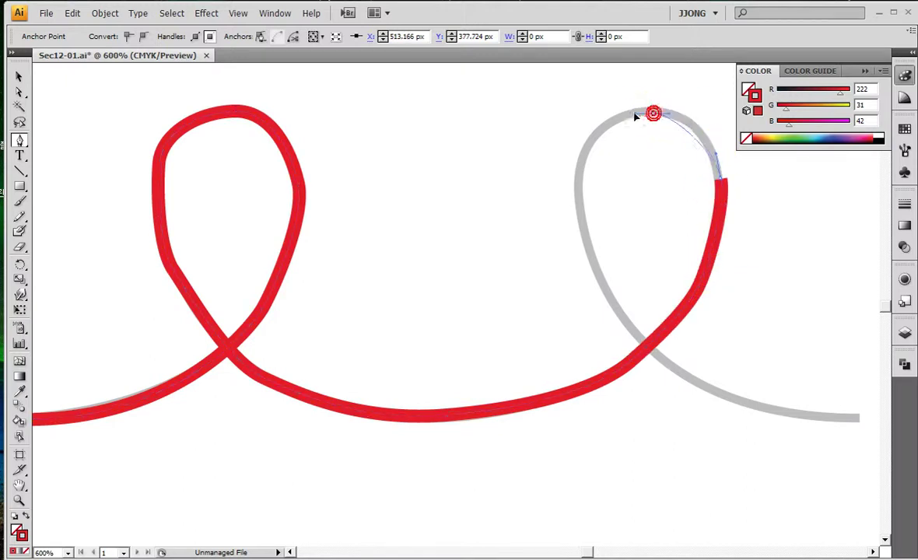
pyautogui.moveTo(654, 118); pyautogui.dragTo(621, 115)
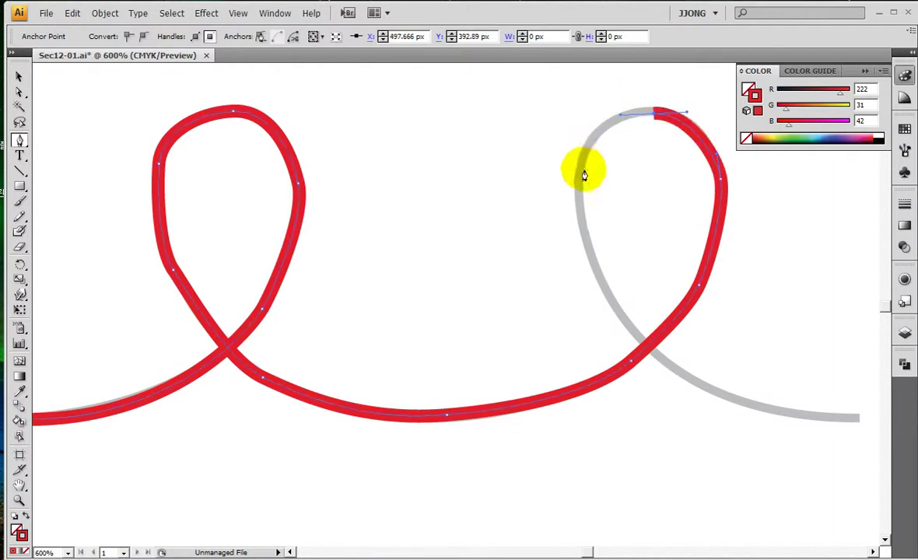
pyautogui.moveTo(579, 184)
pyautogui.mouseDown()
pyautogui.moveTo(580, 230)
pyautogui.moveTo(615, 311)
pyautogui.moveTo(638, 337)
pyautogui.mouseUp()
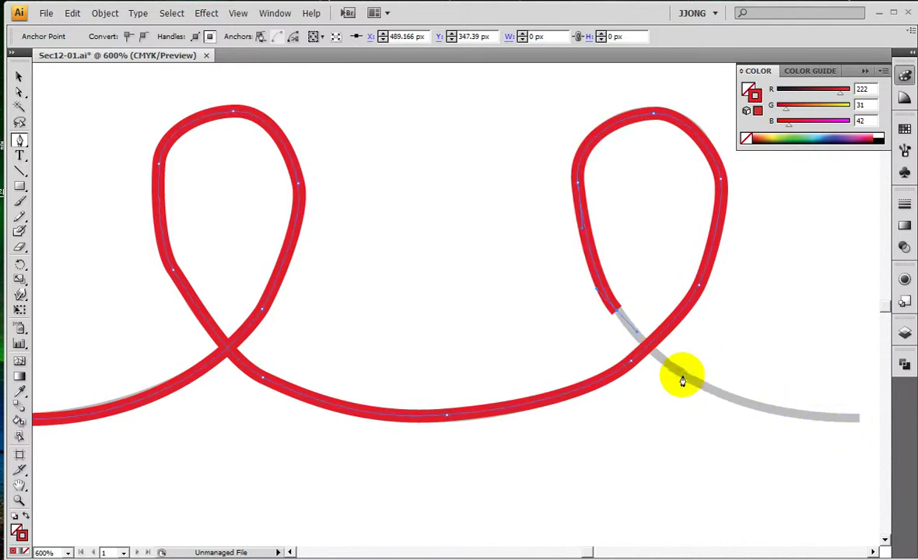
pyautogui.moveTo(686, 365); pyautogui.dragTo(480, 352)
pyautogui.moveTo(650, 408); pyautogui.dragTo(768, 415)
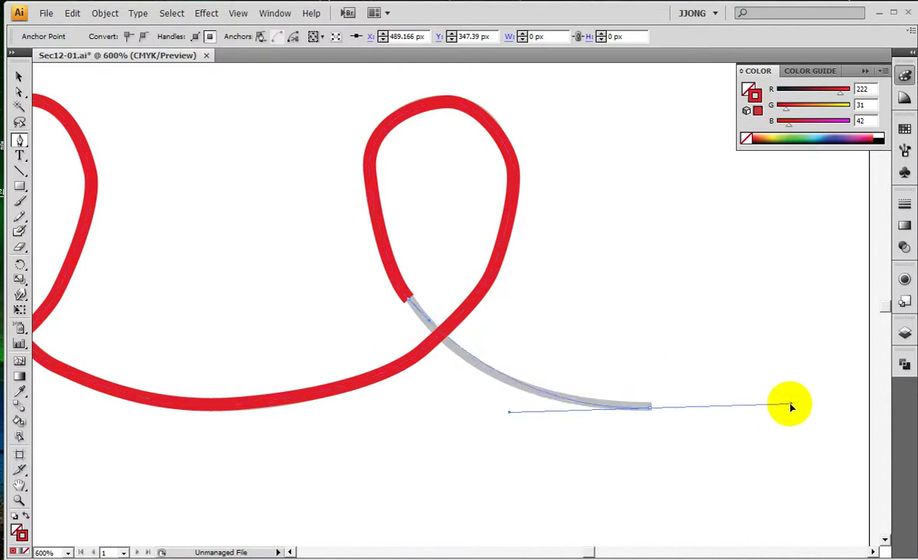
pyautogui.moveTo(790, 391); pyautogui.dragTo(790, 404)
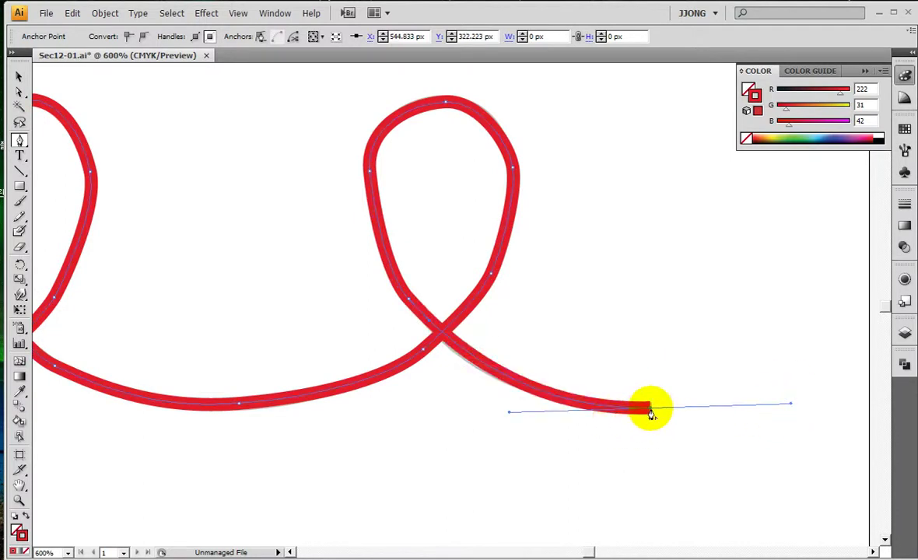
pyautogui.click(652, 409)
# Review the finished red path and switch to Direct Selection in Outline view (Ctrl+Y).
pyautogui.click(20, 487)
pyautogui.moveTo(141, 351); pyautogui.dragTo(494, 368)
pyautogui.moveTo(292, 362); pyautogui.dragTo(168, 363)
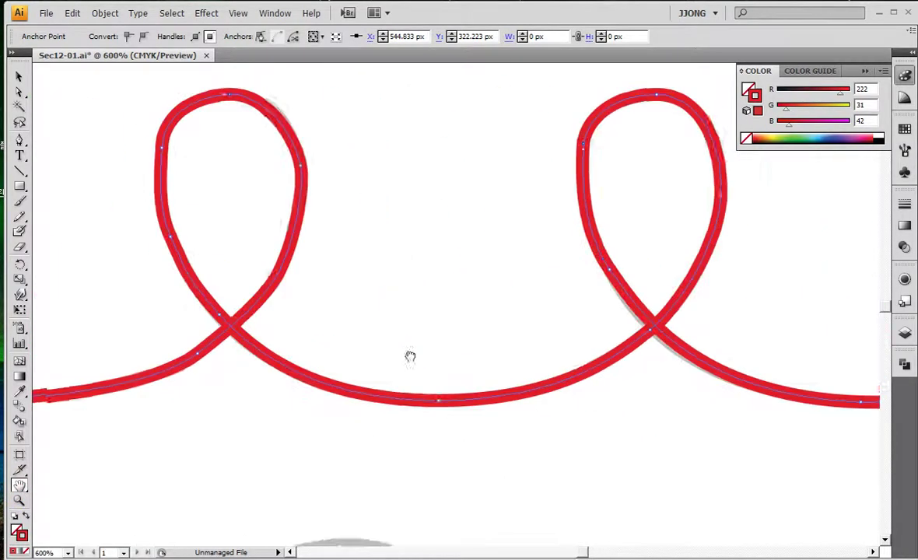
pyautogui.moveTo(410, 356); pyautogui.dragTo(589, 349)
pyautogui.click(19, 92)
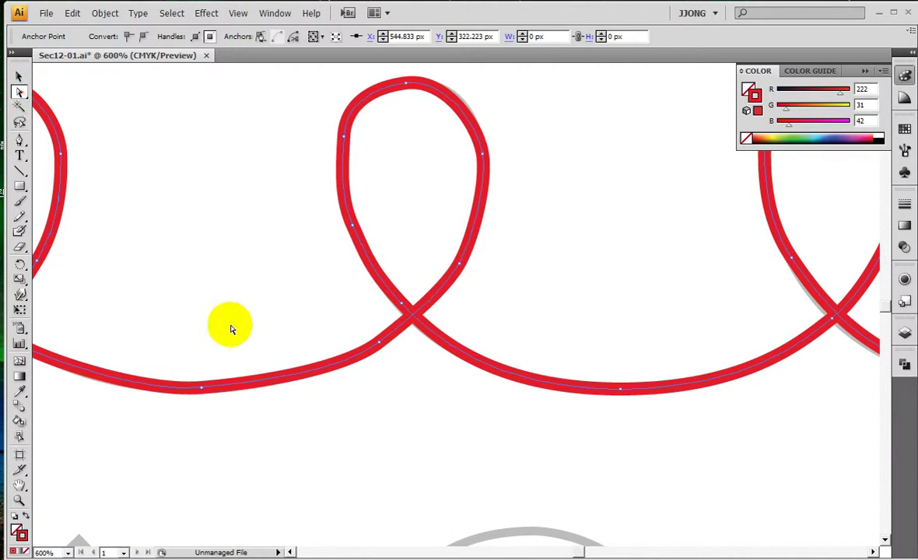
pyautogui.moveTo(676, 364); pyautogui.dragTo(559, 364)
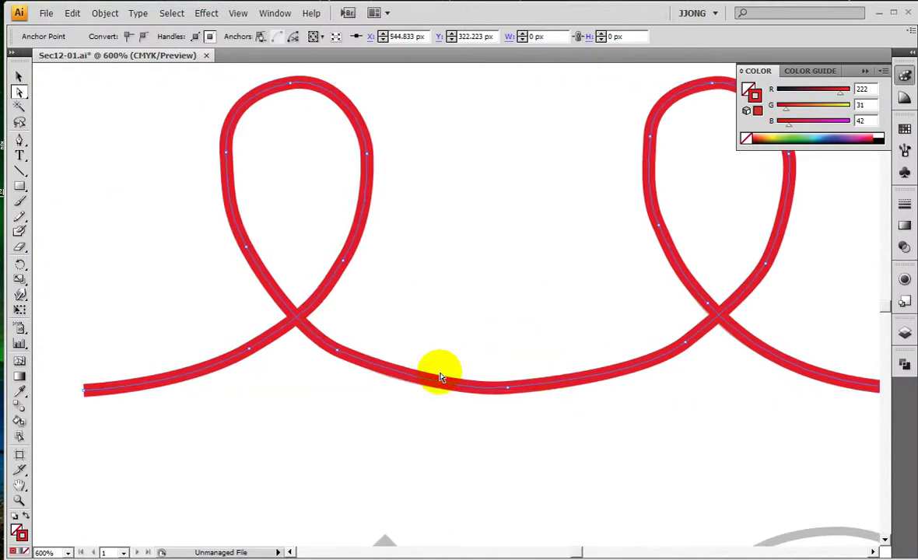
pyautogui.hotkey('ctrl', 'y')
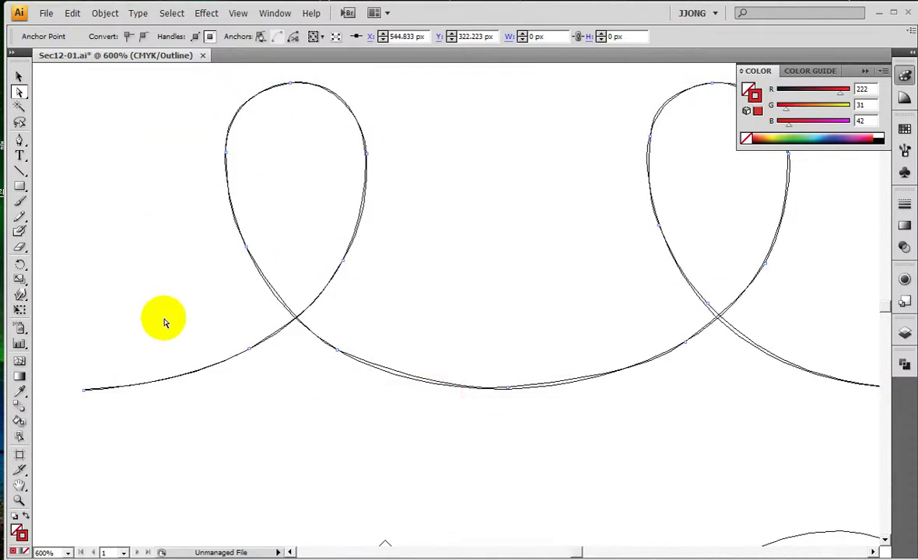
# Reshape the bottom segment and lengthen the loop-top anchor's handle to match the template.
pyautogui.click(490, 374)
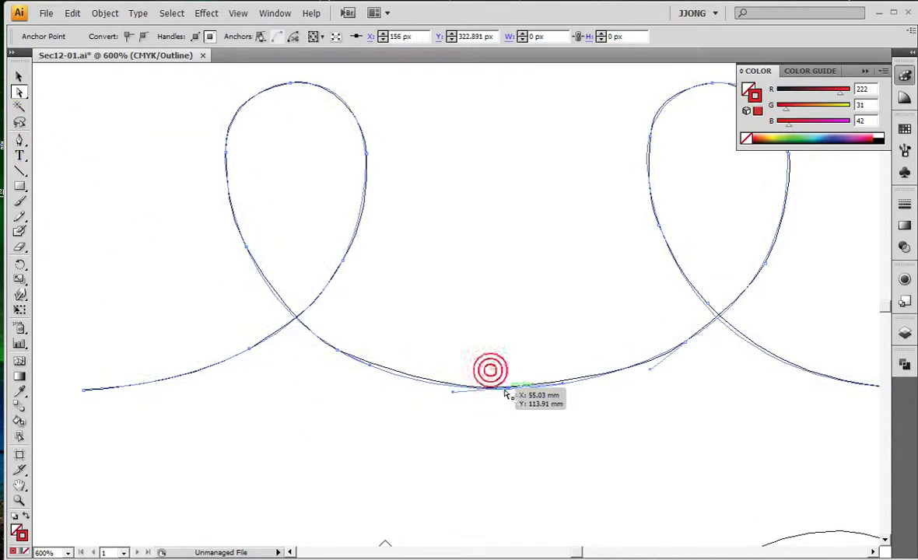
pyautogui.moveTo(490, 374)
pyautogui.mouseDown()
pyautogui.moveTo(498, 317)
pyautogui.moveTo(459, 401)
pyautogui.moveTo(451, 391)
pyautogui.moveTo(259, 398)
pyautogui.moveTo(422, 396)
pyautogui.mouseUp()
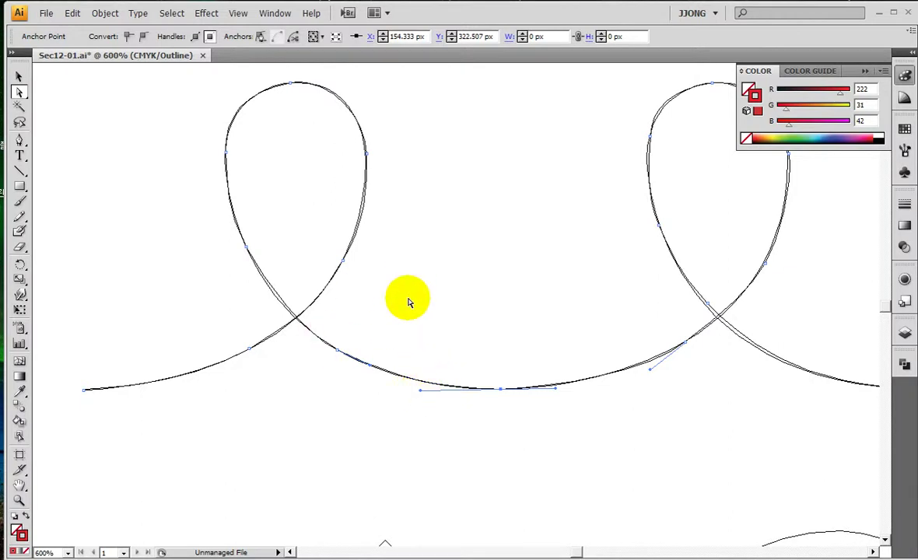
pyautogui.moveTo(455, 296); pyautogui.dragTo(222, 359)
pyautogui.click(467, 373)
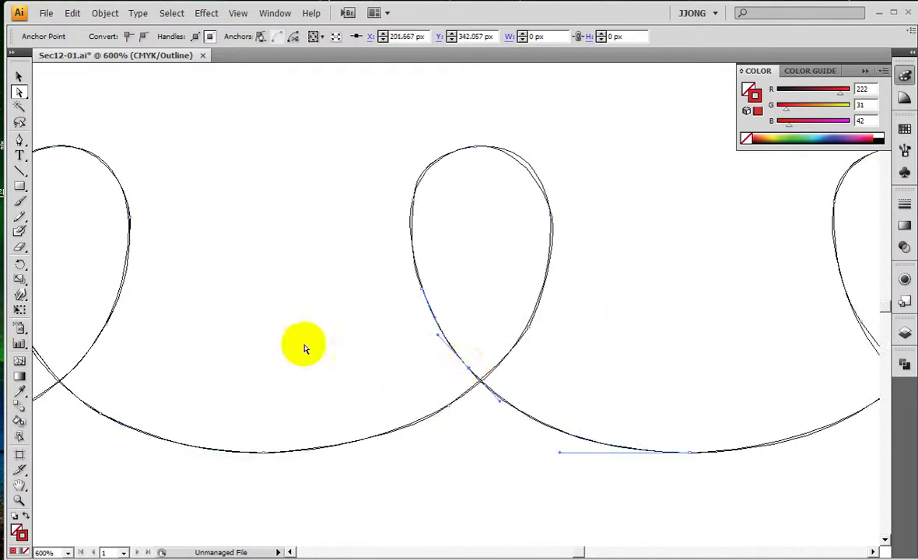
pyautogui.moveTo(452, 132); pyautogui.dragTo(486, 178)
pyautogui.click(515, 157)
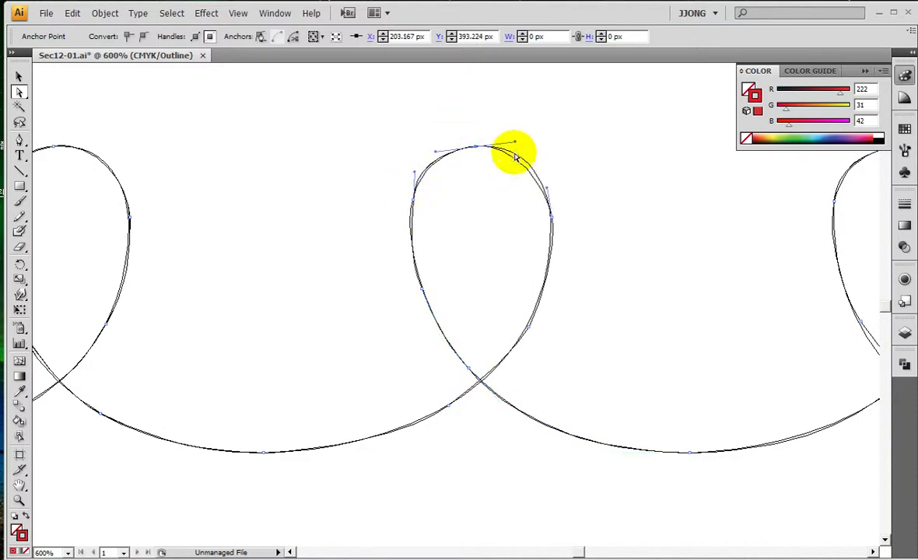
pyautogui.moveTo(514, 145); pyautogui.dragTo(529, 143)
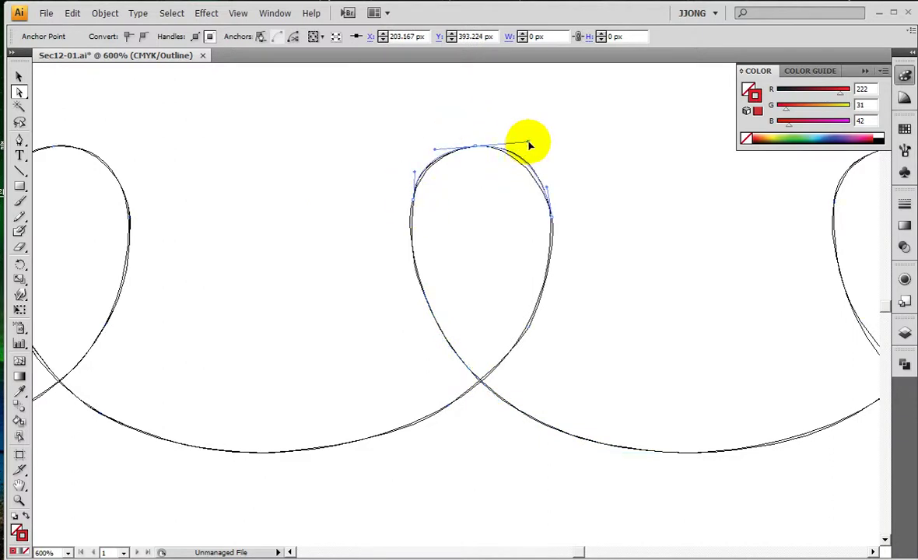
# Pull the loop's left side outward so it settles onto the template curve.
pyautogui.click(552, 192)
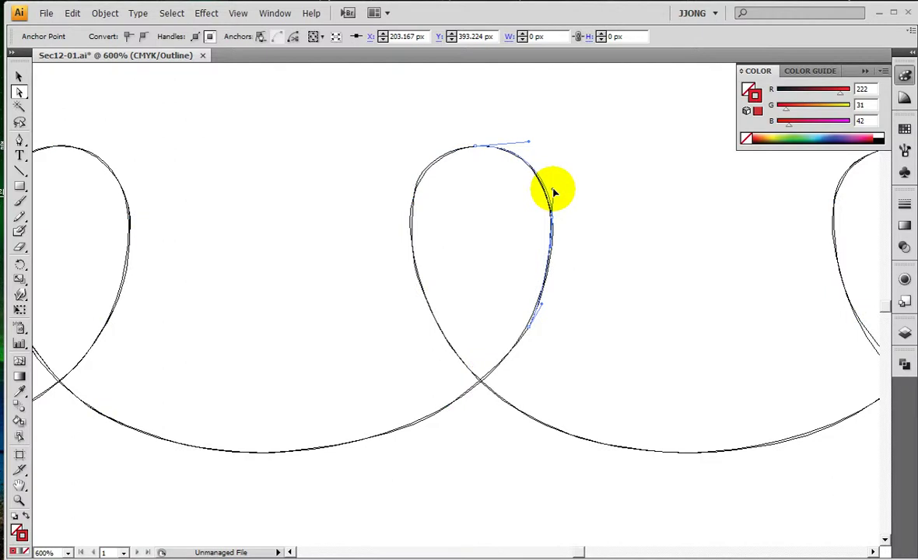
pyautogui.click(408, 232)
pyautogui.click(415, 204)
pyautogui.moveTo(415, 204); pyautogui.dragTo(356, 203)
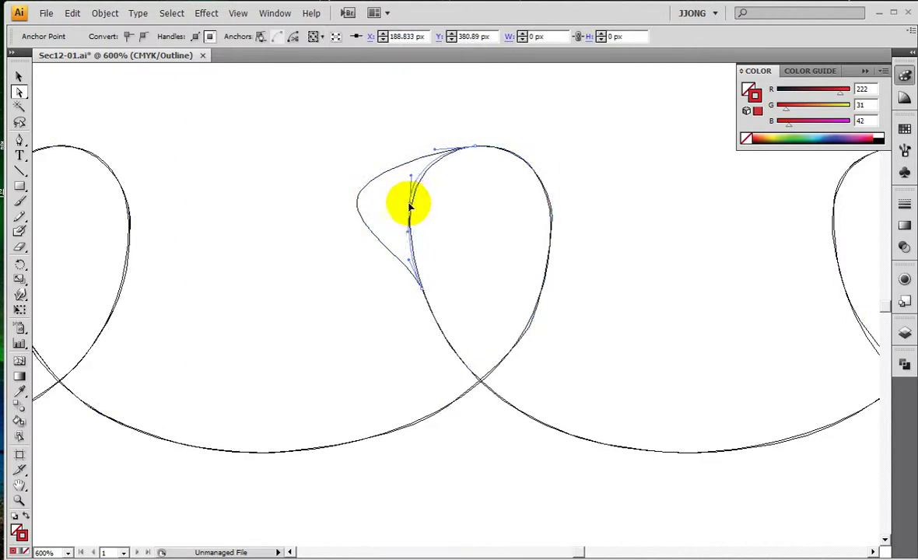
pyautogui.moveTo(412, 206)
pyautogui.mouseDown()
pyautogui.moveTo(410, 179)
pyautogui.moveTo(410, 213)
pyautogui.moveTo(397, 129)
pyautogui.mouseUp()
# Adjust the bottom anchor and the left loop-crossing anchors so the curve follows the template.
pyautogui.click(379, 175)
pyautogui.moveTo(417, 265)
pyautogui.mouseDown()
pyautogui.moveTo(420, 278)
pyautogui.moveTo(397, 242)
pyautogui.mouseUp()
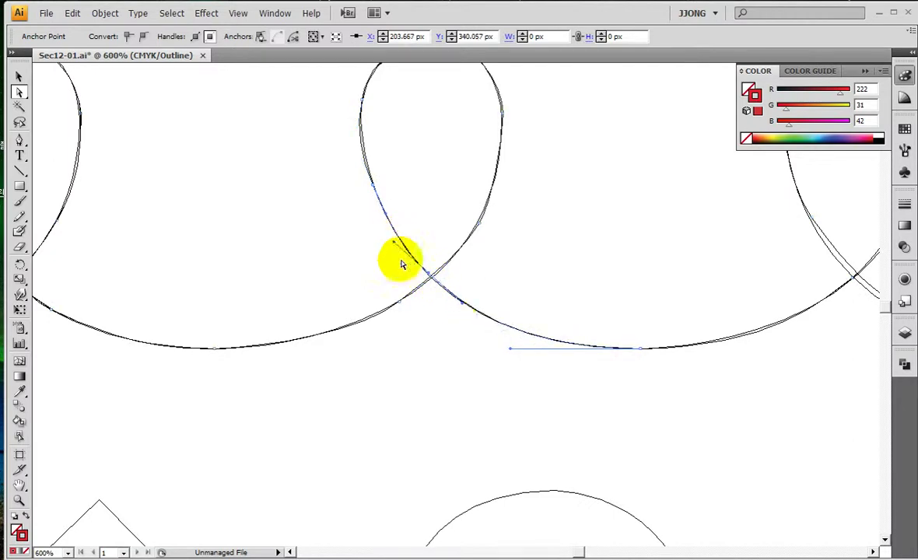
pyautogui.moveTo(639, 347)
pyautogui.mouseDown()
pyautogui.moveTo(666, 249)
pyautogui.moveTo(666, 347)
pyautogui.moveTo(652, 348)
pyautogui.mouseUp()
pyautogui.click(526, 350)
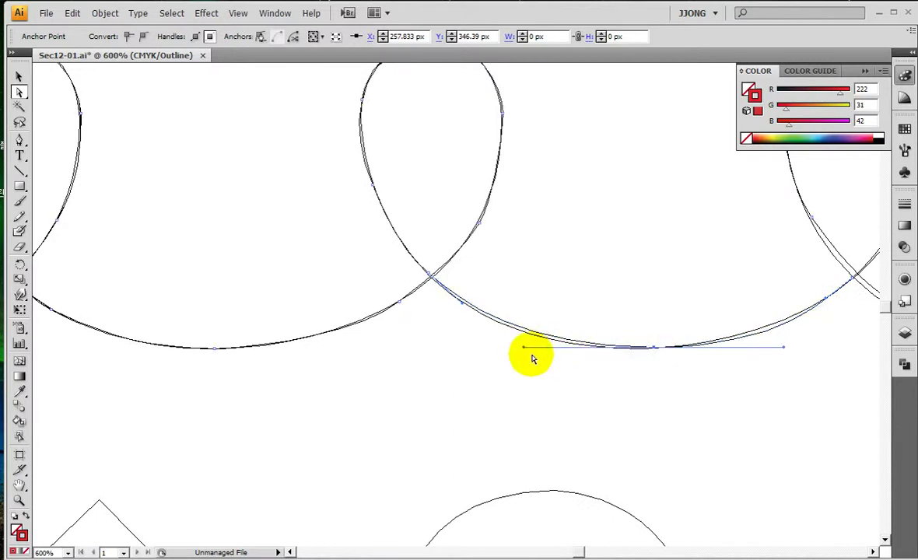
pyautogui.click(523, 348)
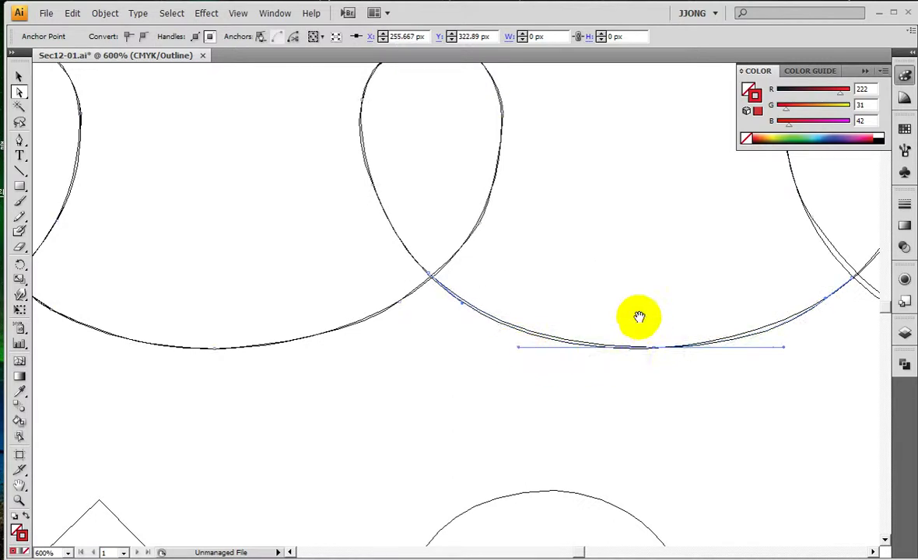
pyautogui.moveTo(760, 265); pyautogui.dragTo(633, 279)
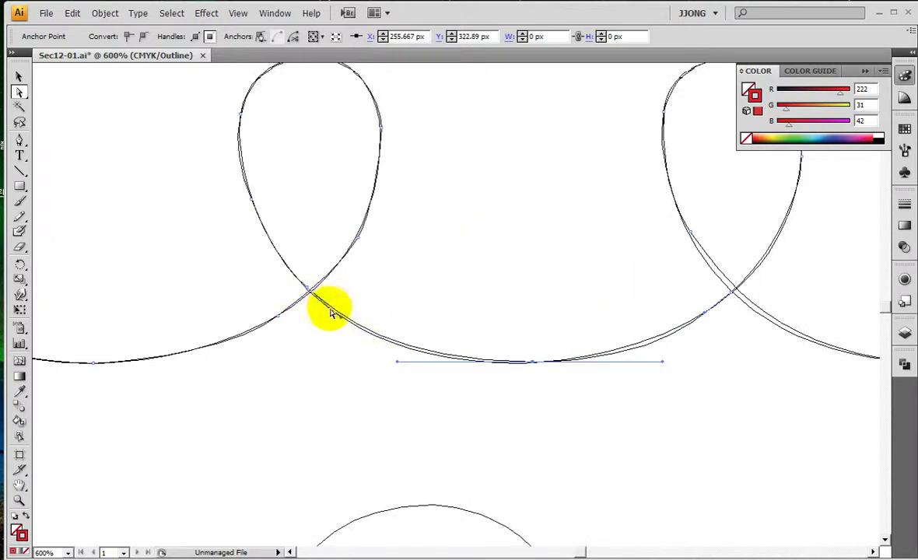
pyautogui.moveTo(339, 320); pyautogui.dragTo(362, 325)
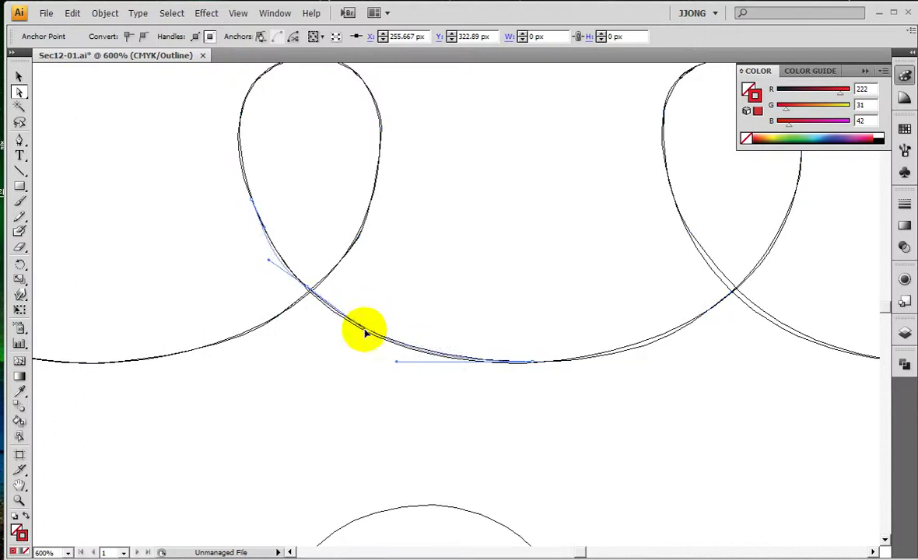
pyautogui.click(365, 330)
pyautogui.click(308, 288)
pyautogui.moveTo(271, 262); pyautogui.dragTo(276, 266)
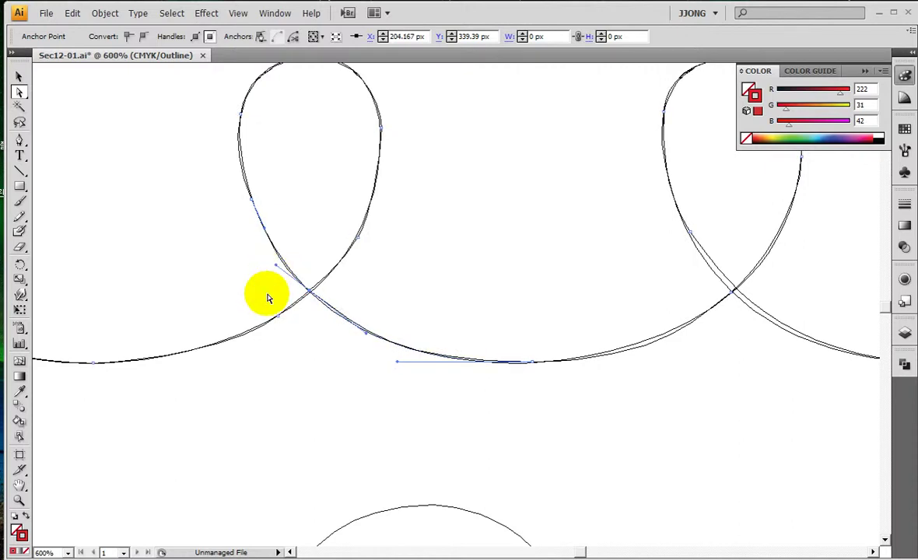
# Zoom out and nudge the middle loop's left side and upper-left curve onto the template.
pyautogui.hotkey('ctrl', '-')
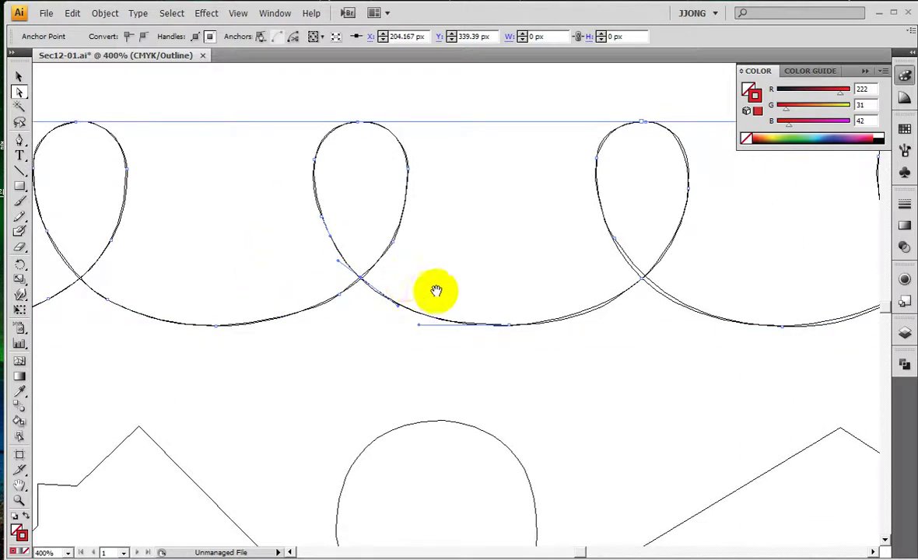
pyautogui.moveTo(435, 291); pyautogui.dragTo(500, 303)
pyautogui.click(533, 276)
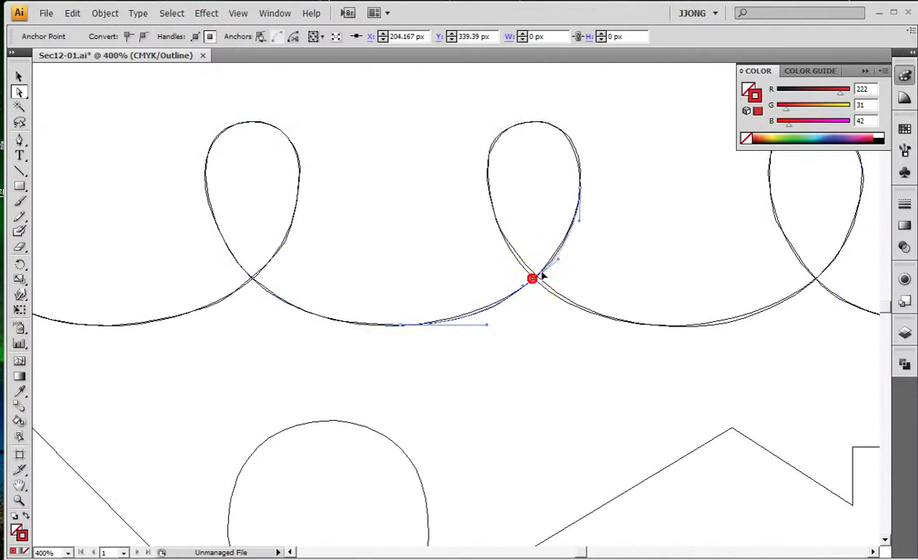
pyautogui.click(519, 288)
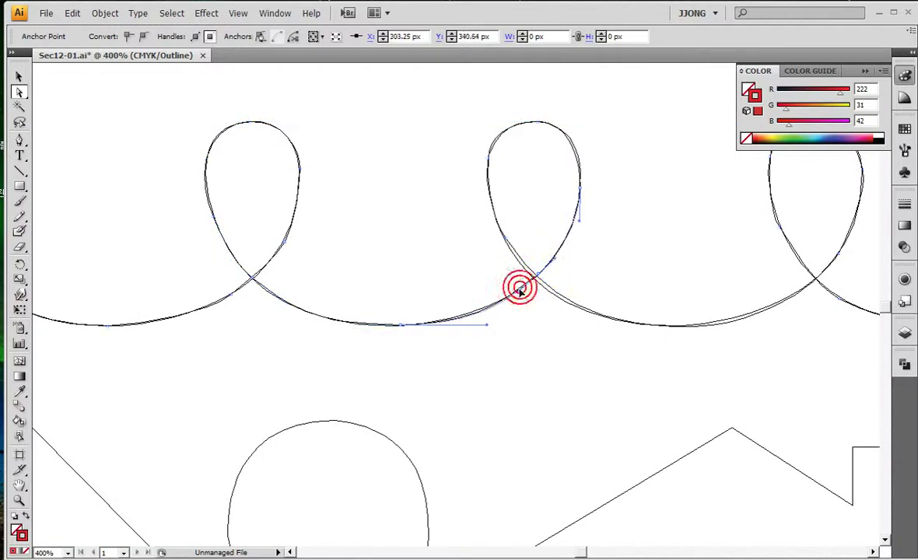
pyautogui.click(508, 238)
pyautogui.moveTo(508, 240); pyautogui.dragTo(506, 251)
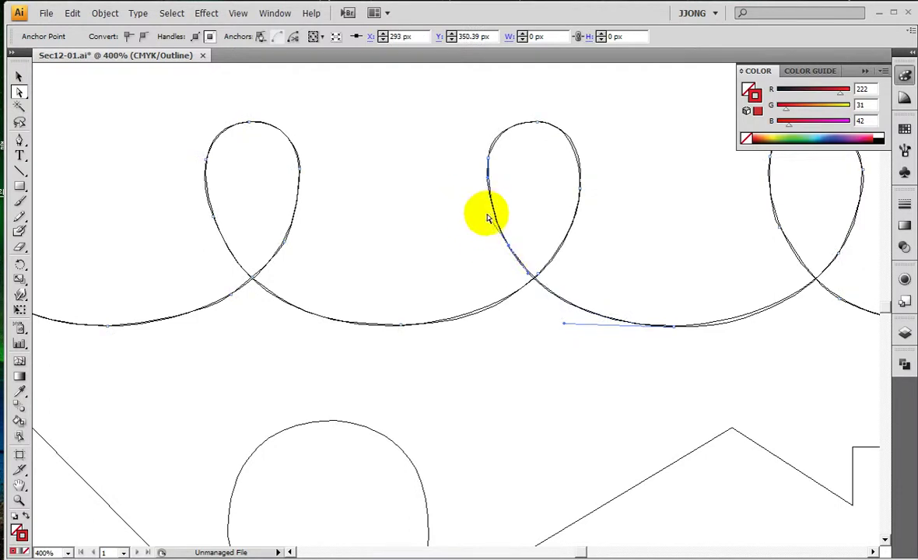
pyautogui.click(487, 159)
pyautogui.moveTo(488, 138)
pyautogui.mouseDown()
pyautogui.moveTo(498, 130)
pyautogui.moveTo(511, 148)
pyautogui.mouseUp()
pyautogui.click(580, 155)
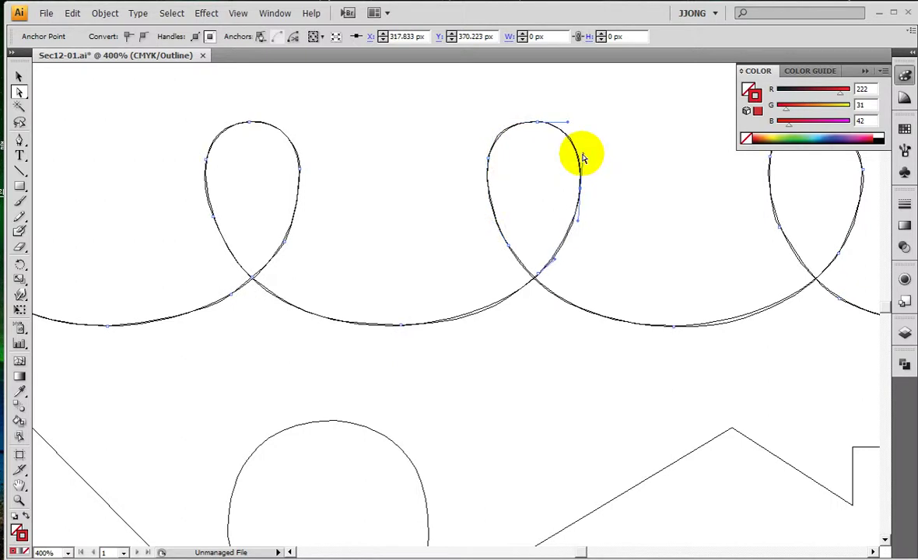
# Return to Preview mode and zoom in on the house and keyhole template row.
pyautogui.moveTo(537, 355); pyautogui.dragTo(673, 328)
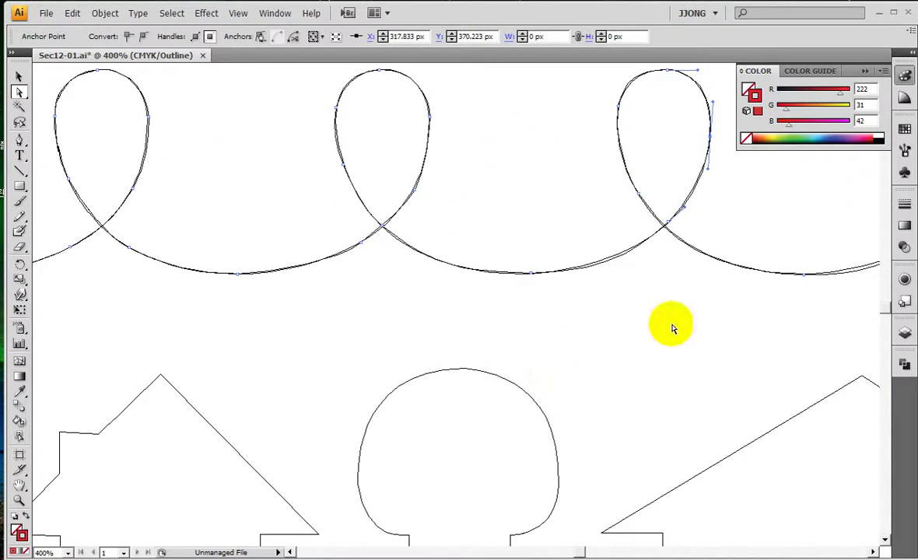
pyautogui.hotkey('ctrl', 'y')
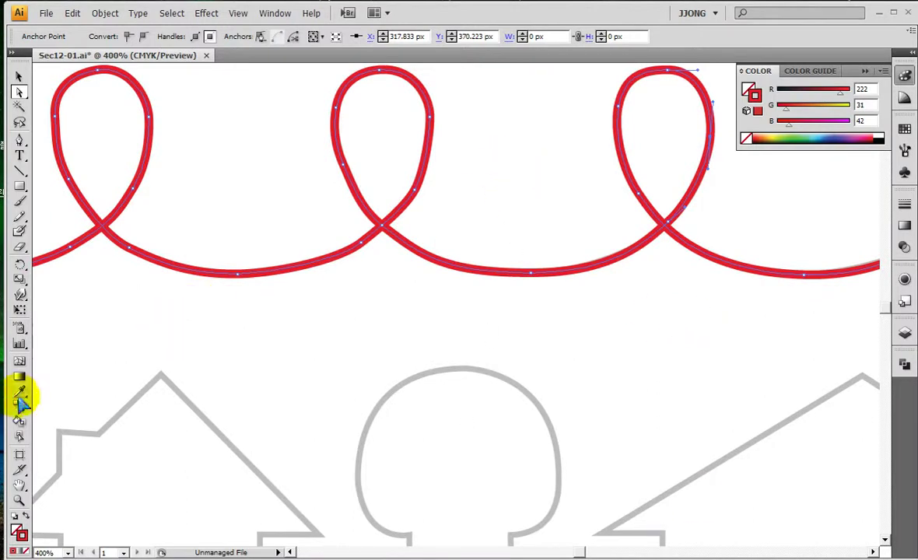
pyautogui.click(18, 501)
pyautogui.hotkey('ctrl', '0')
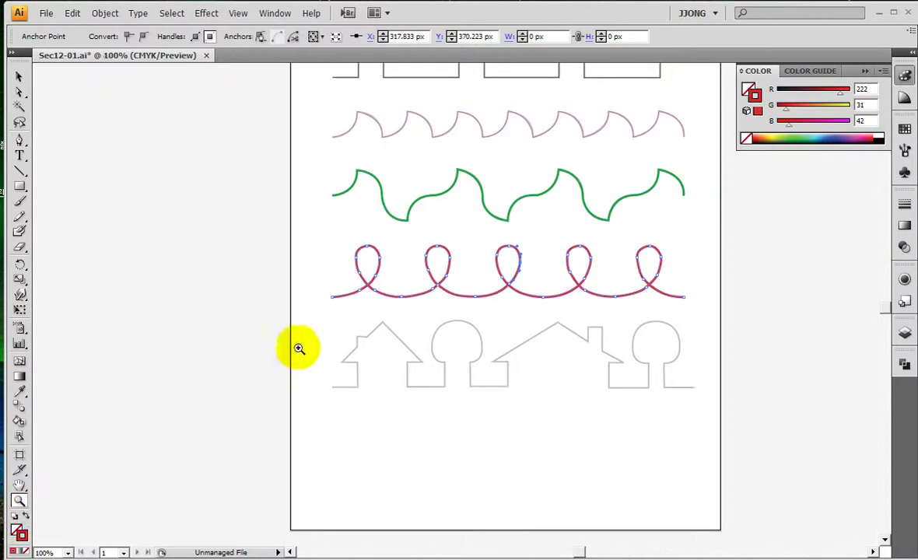
pyautogui.click(292, 281)
pyautogui.click(20, 140)
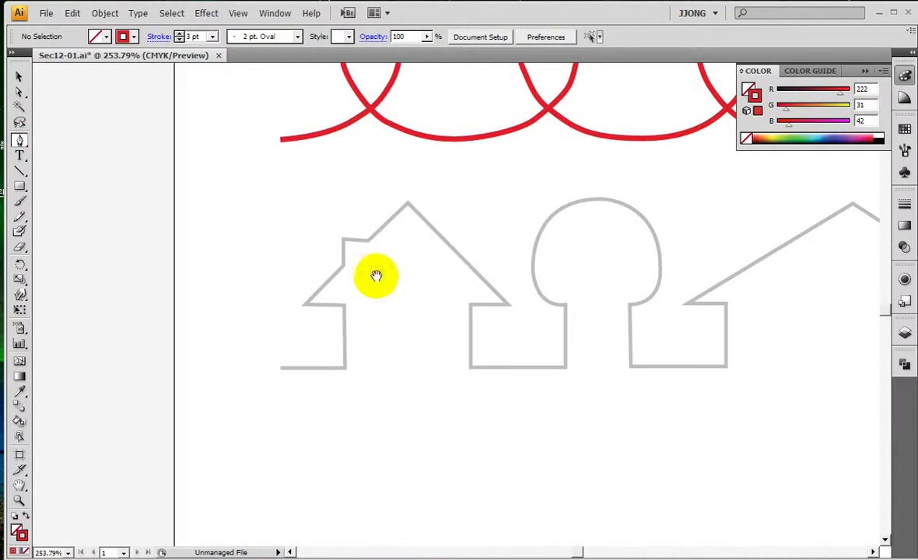
# Set the stroke colour in the Color Picker to yellow (R221 G190 B34).
pyautogui.doubleClick(21, 533)
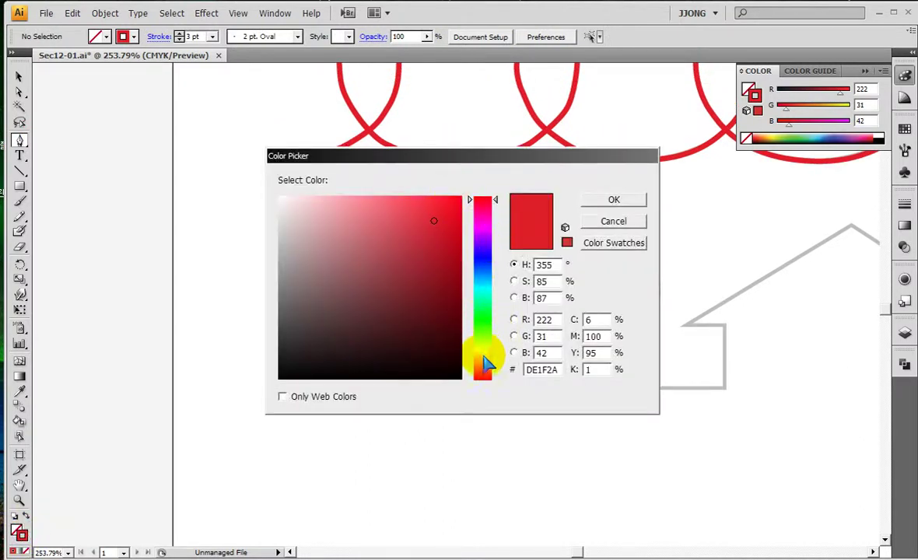
pyautogui.moveTo(482, 362); pyautogui.dragTo(483, 355)
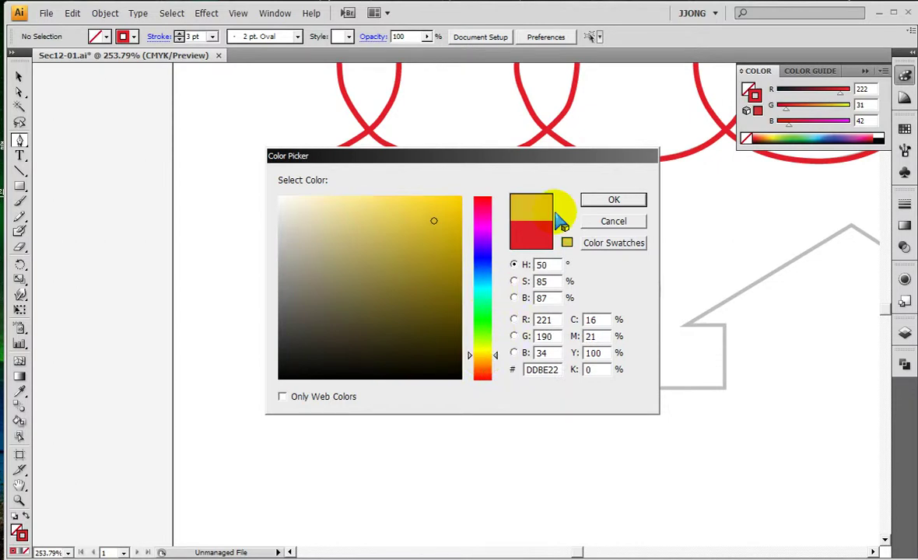
pyautogui.click(610, 200)
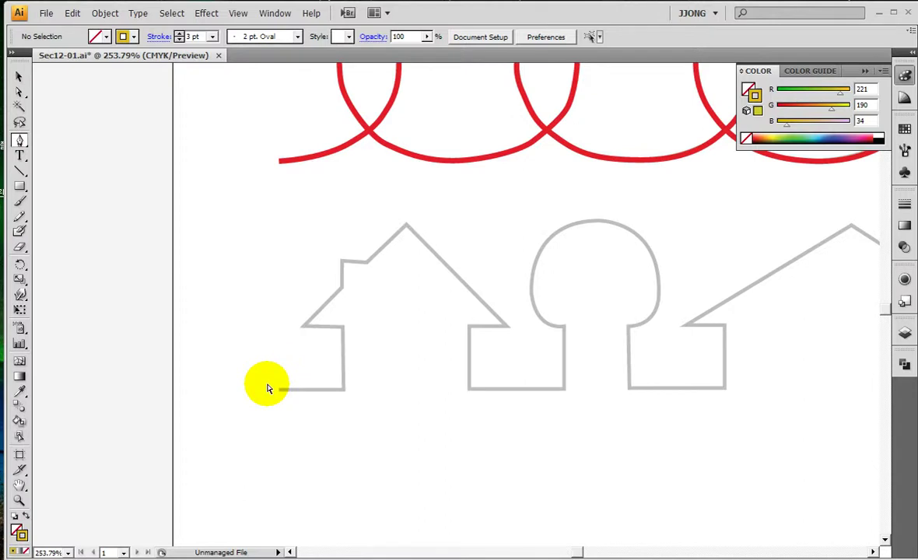
# Zoom in on the left house and start the yellow path along its wall base to the eave.
pyautogui.hotkey('ctrl', '+')
pyautogui.hotkey('ctrl', '+')
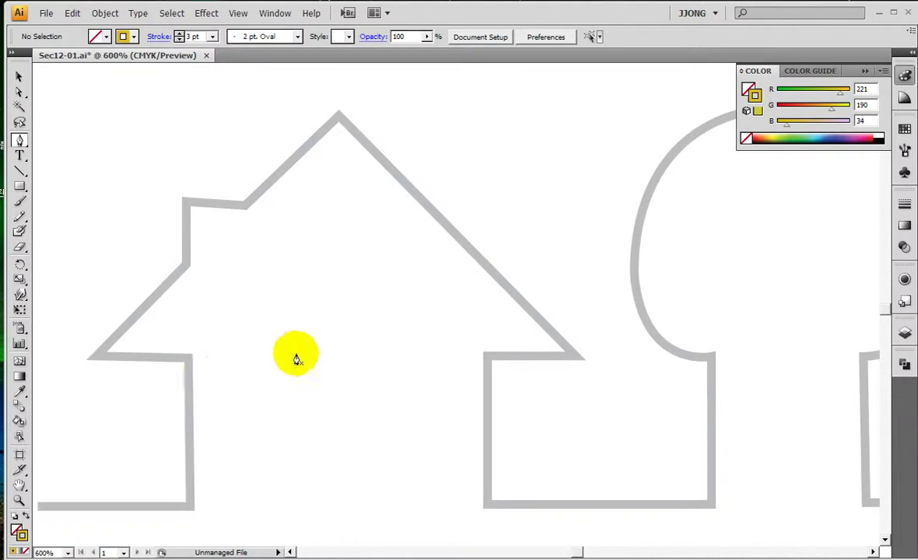
pyautogui.keyDown('ctrl'); pyautogui.click(297, 357); pyautogui.keyUp('ctrl')
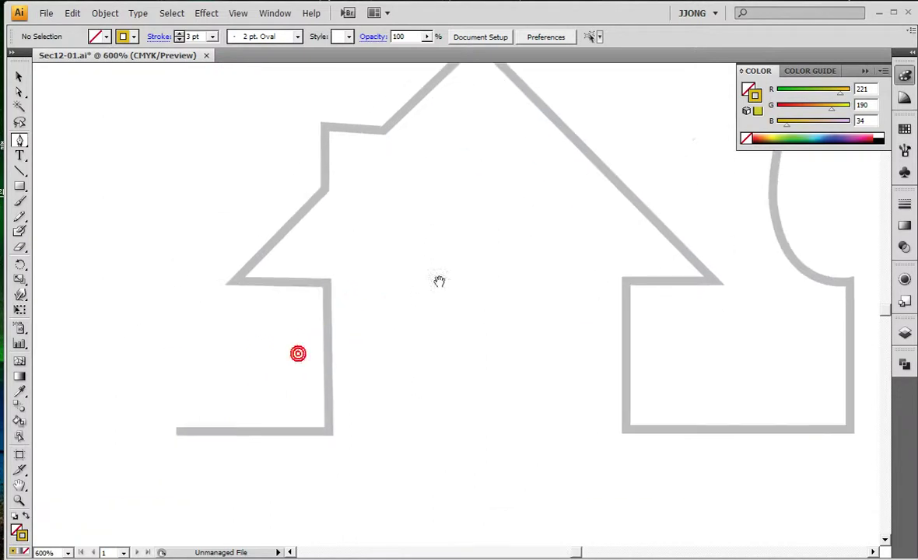
pyautogui.click(257, 411)
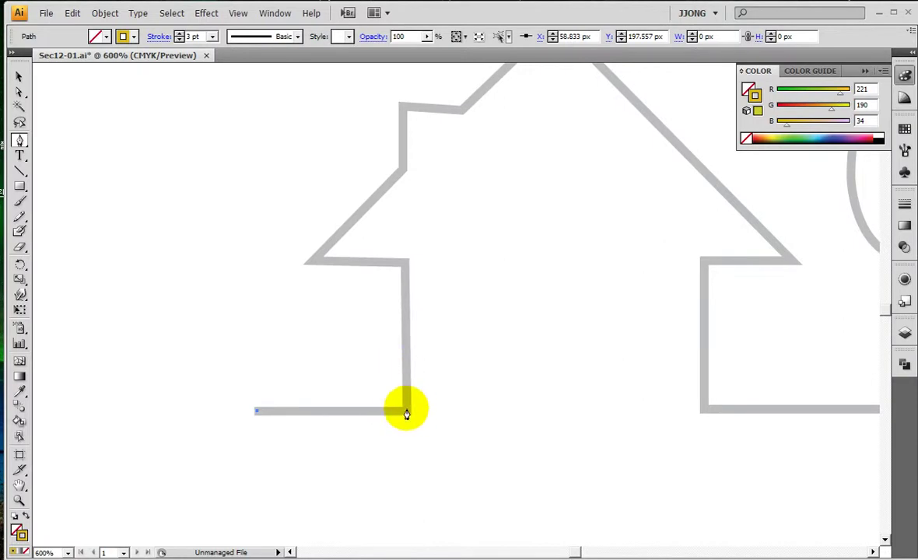
pyautogui.moveTo(406, 412); pyautogui.dragTo(422, 415)
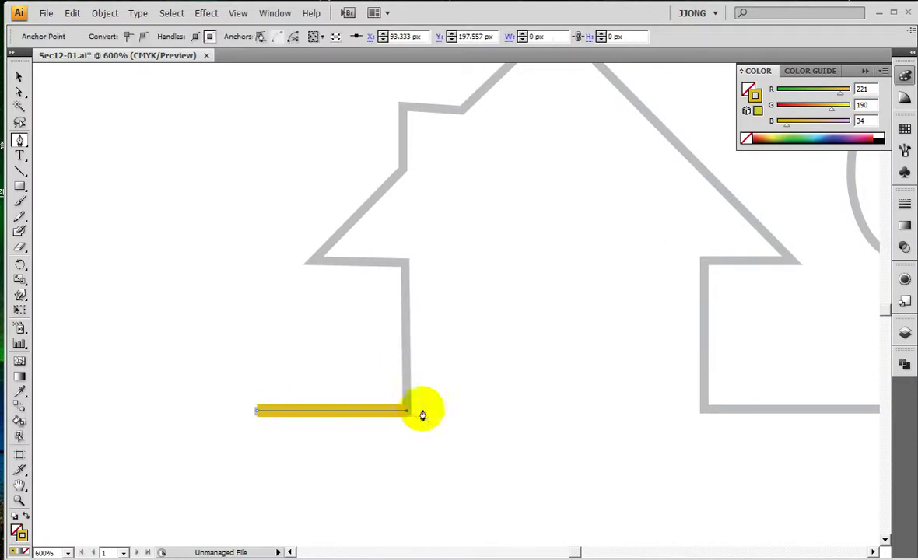
pyautogui.click(405, 264)
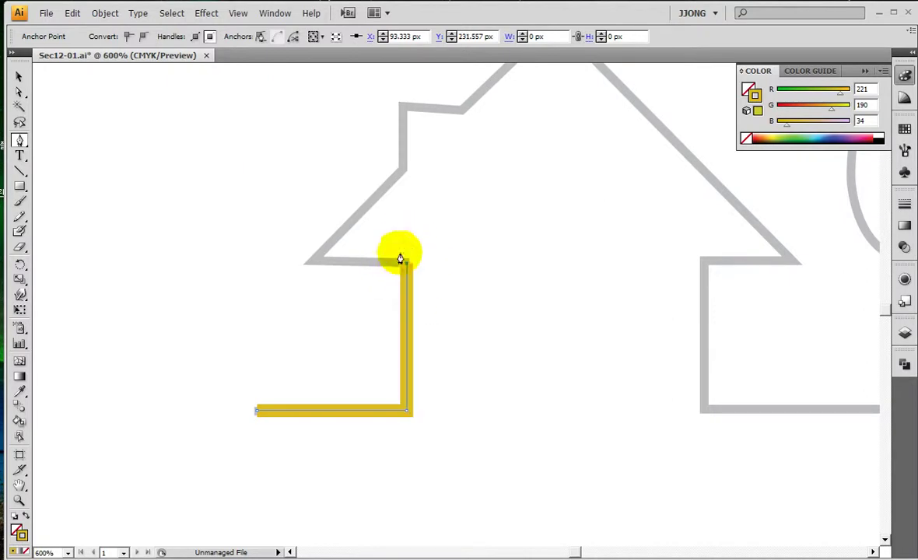
pyautogui.click(309, 263)
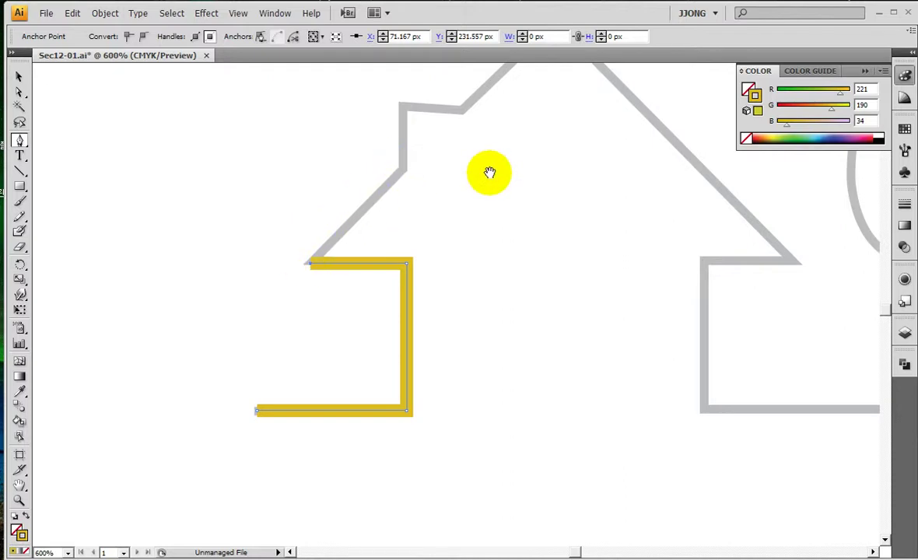
# Extend the path up the roof edge and small wall to the roof apex.
pyautogui.moveTo(489, 172); pyautogui.dragTo(413, 354)
pyautogui.click(326, 352)
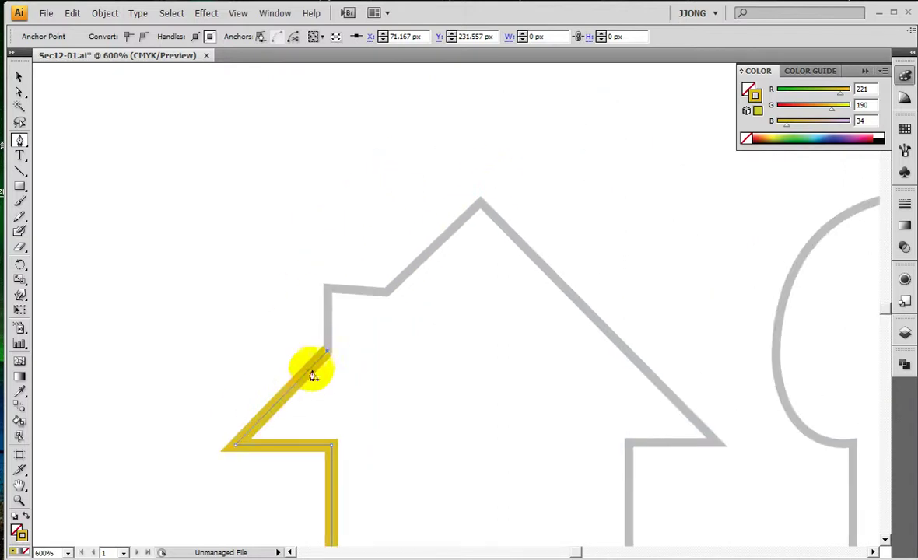
pyautogui.click(326, 292)
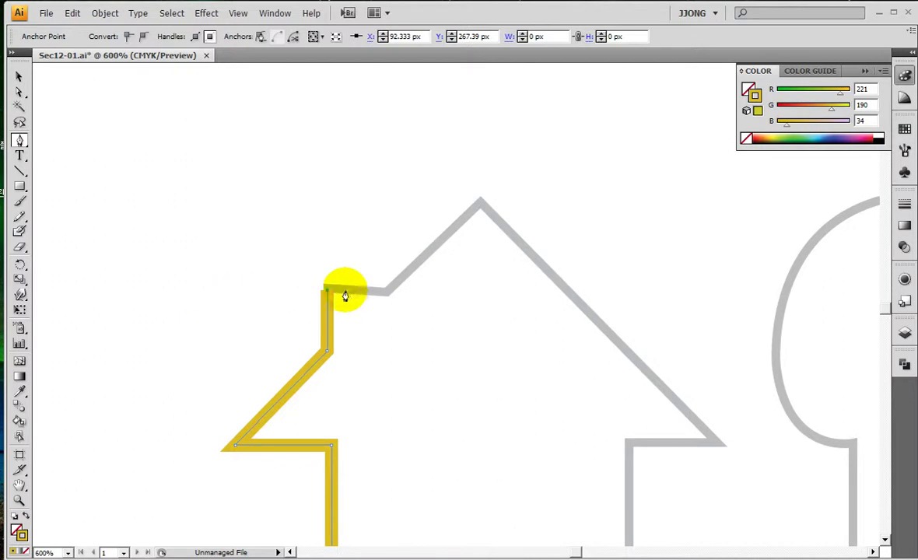
pyautogui.click(388, 294)
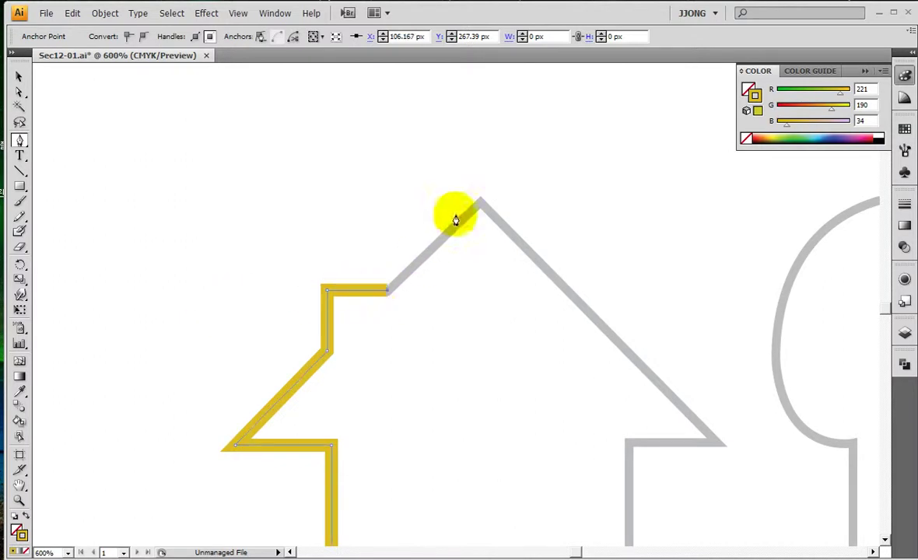
pyautogui.click(480, 204)
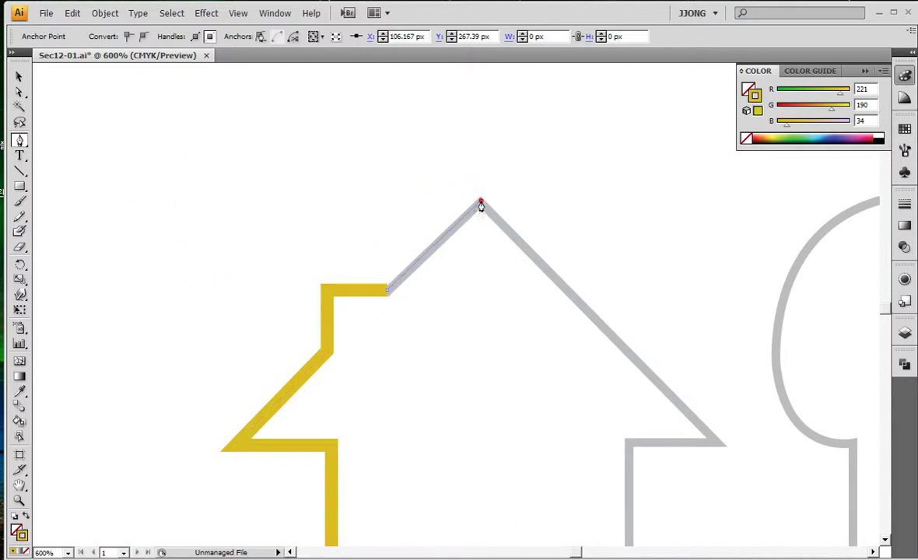
# Continue from the roof's lower right corner around the box to the keyhole neck's corner.
pyautogui.moveTo(473, 285); pyautogui.dragTo(297, 166)
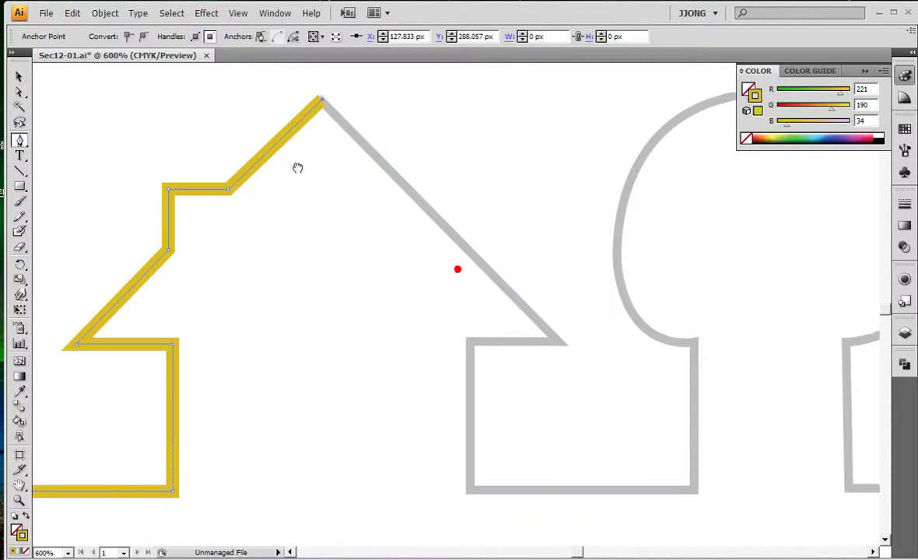
pyautogui.click(558, 343)
pyautogui.click(469, 344)
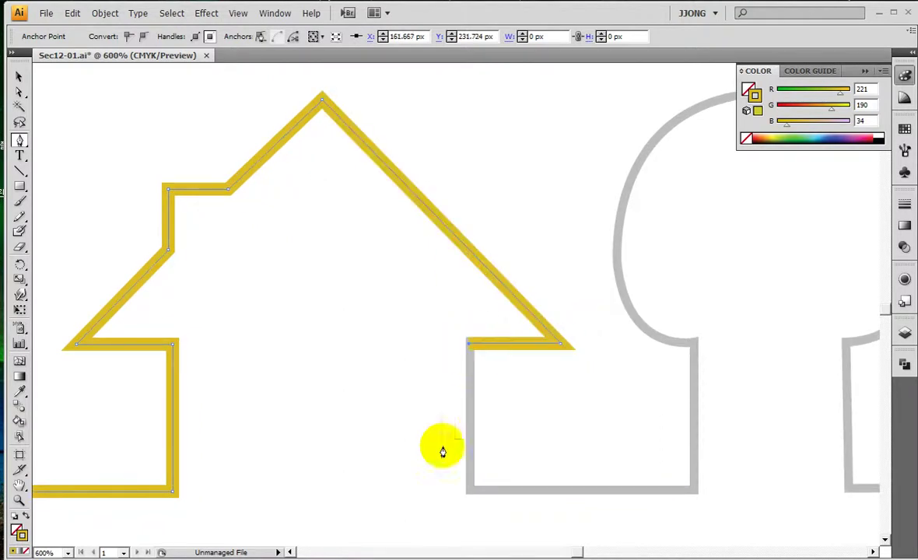
pyautogui.click(468, 489)
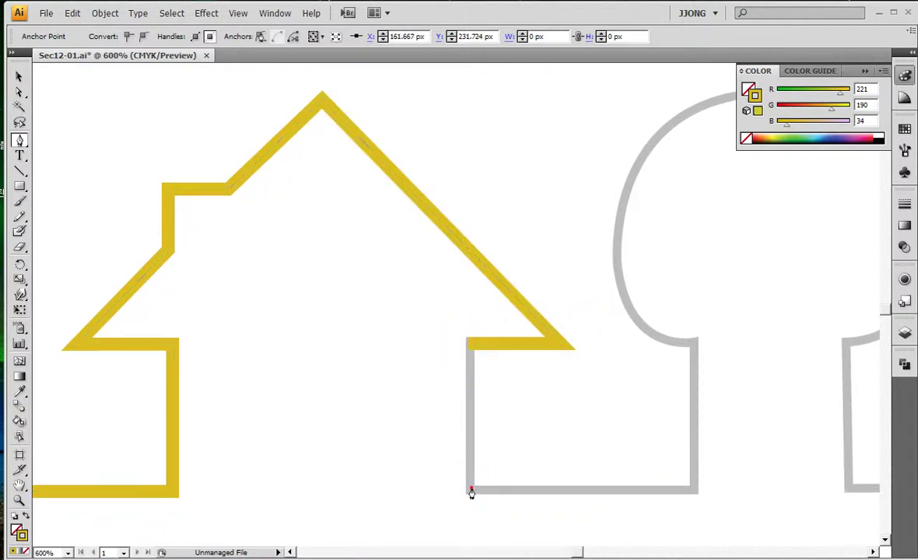
pyautogui.click(694, 489)
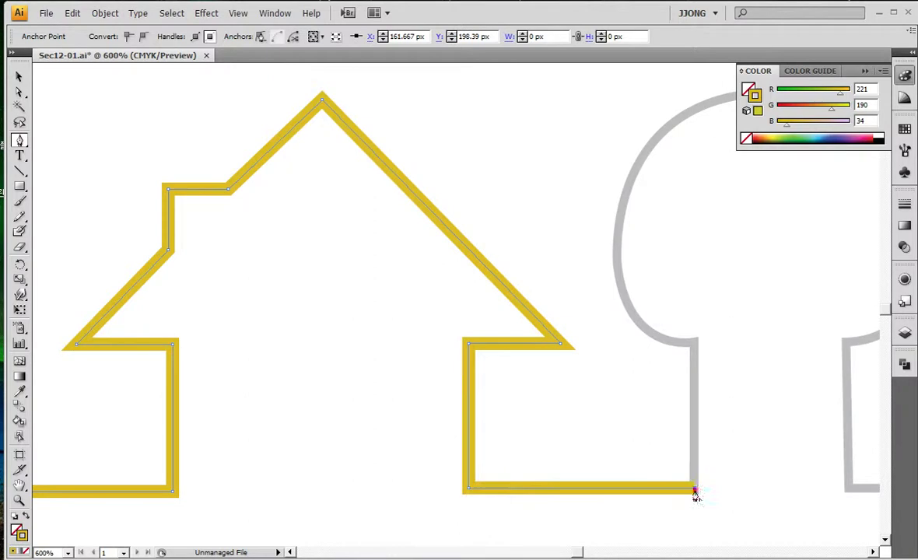
pyautogui.click(695, 342)
pyautogui.hscroll(5, 583, 326)
# Curve the yellow path from the keyhole head's lower left, over its top, down to the right neck corner.
pyautogui.click(226, 289)
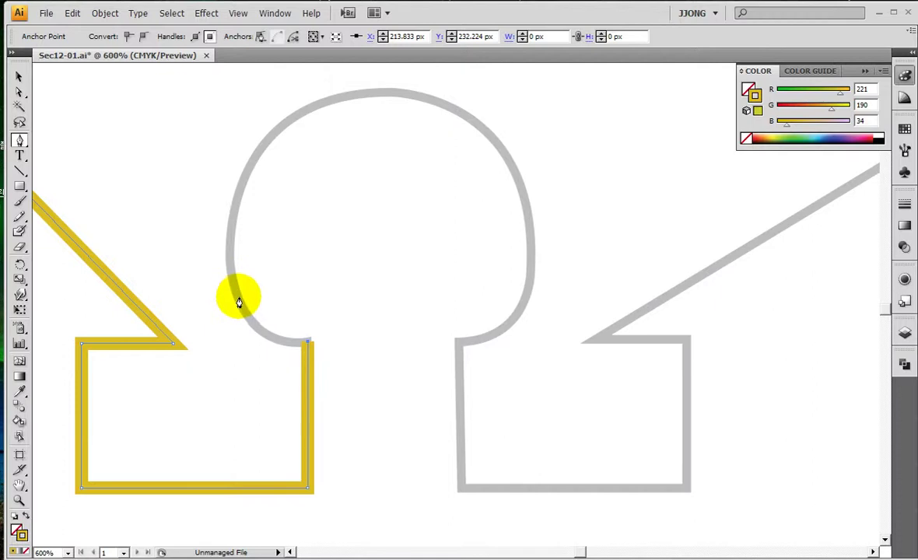
pyautogui.moveTo(237, 299); pyautogui.dragTo(224, 258)
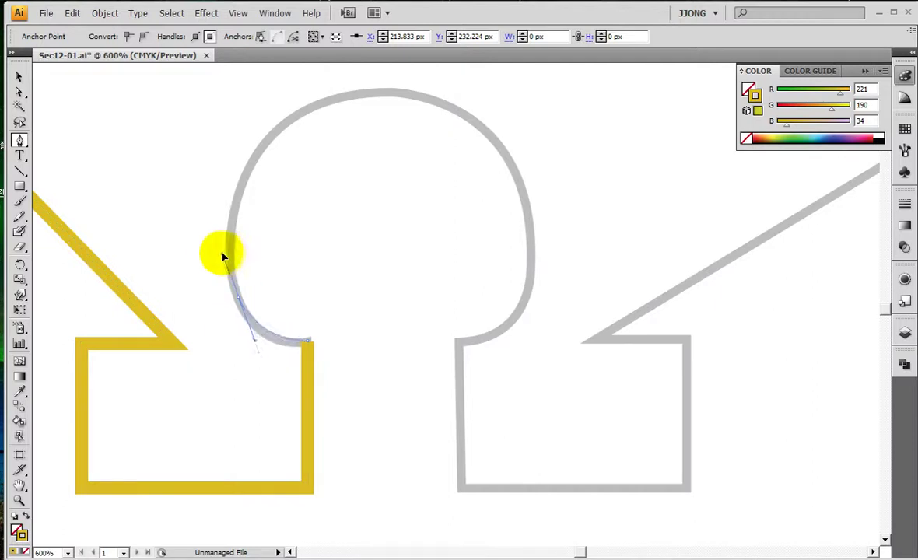
pyautogui.moveTo(292, 179)
pyautogui.mouseDown()
pyautogui.moveTo(253, 255)
pyautogui.moveTo(253, 189)
pyautogui.mouseUp()
pyautogui.click(222, 243)
pyautogui.moveTo(355, 173); pyautogui.dragTo(411, 173)
pyautogui.moveTo(469, 228); pyautogui.dragTo(482, 257)
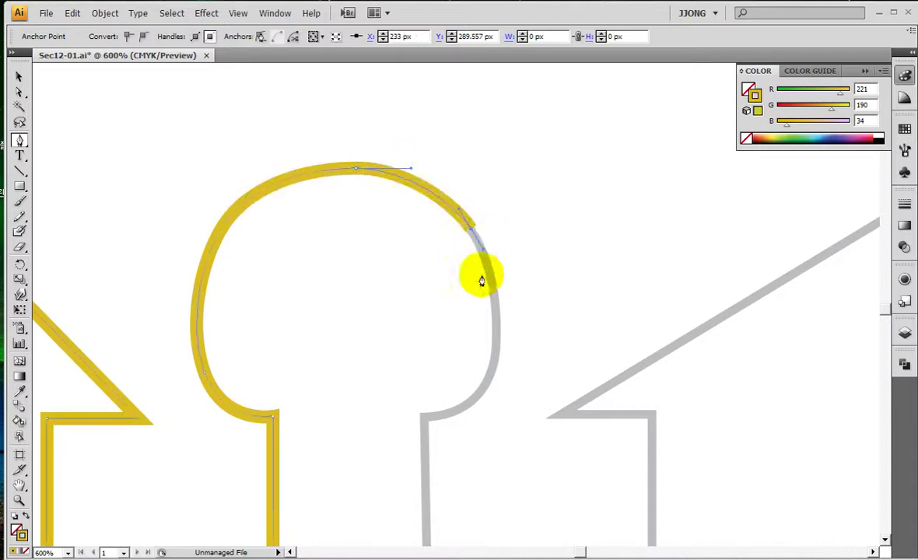
pyautogui.moveTo(498, 331); pyautogui.dragTo(499, 332)
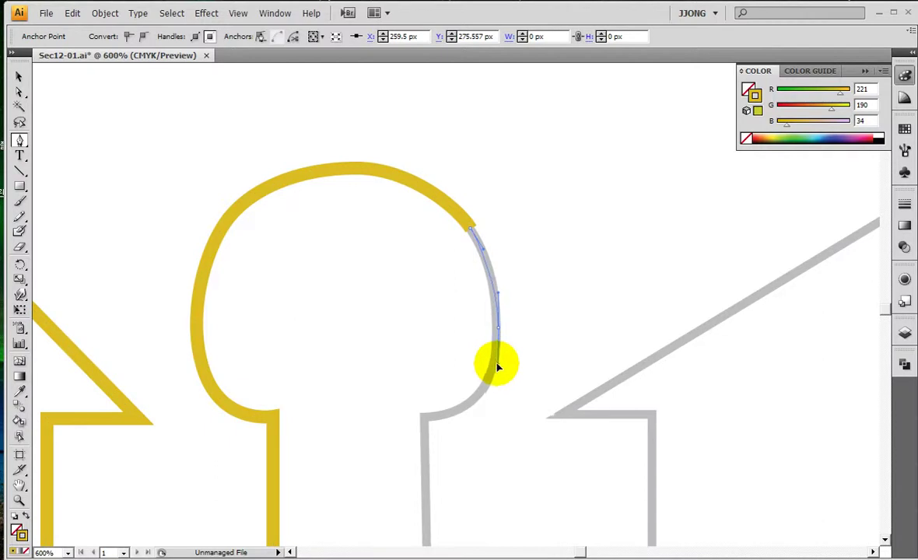
pyautogui.moveTo(422, 416); pyautogui.dragTo(348, 420)
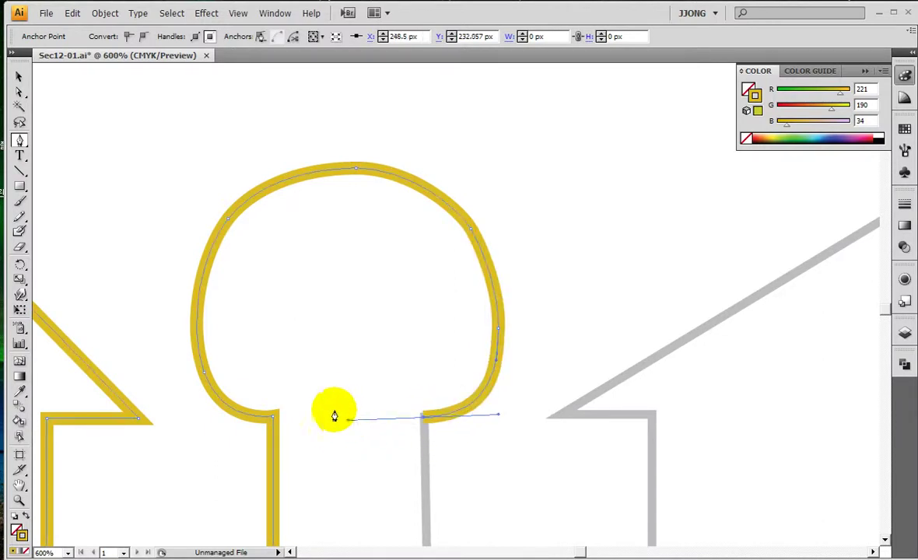
# Make the next segment straight and trace the box below the keyhole to the roof slope's start.
pyautogui.click(423, 422)
pyautogui.moveTo(427, 455); pyautogui.dragTo(297, 239)
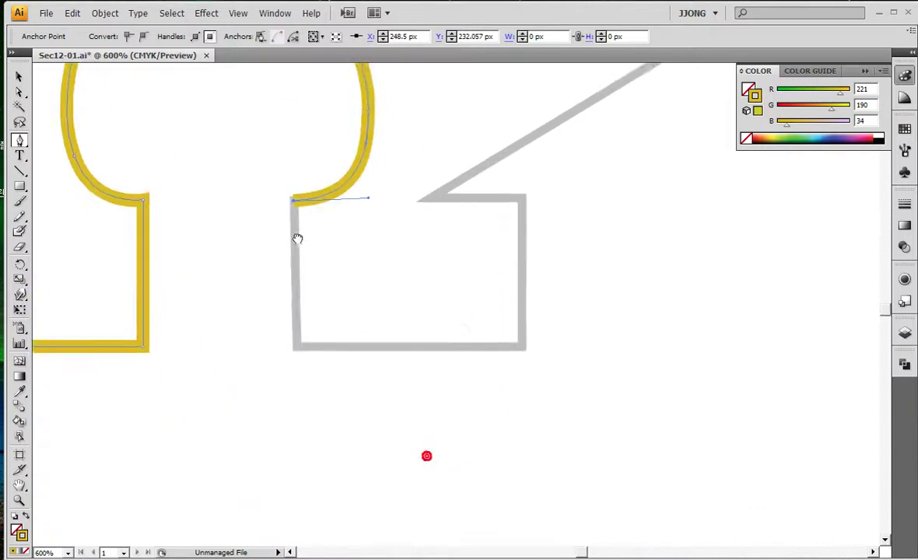
pyautogui.click(296, 348)
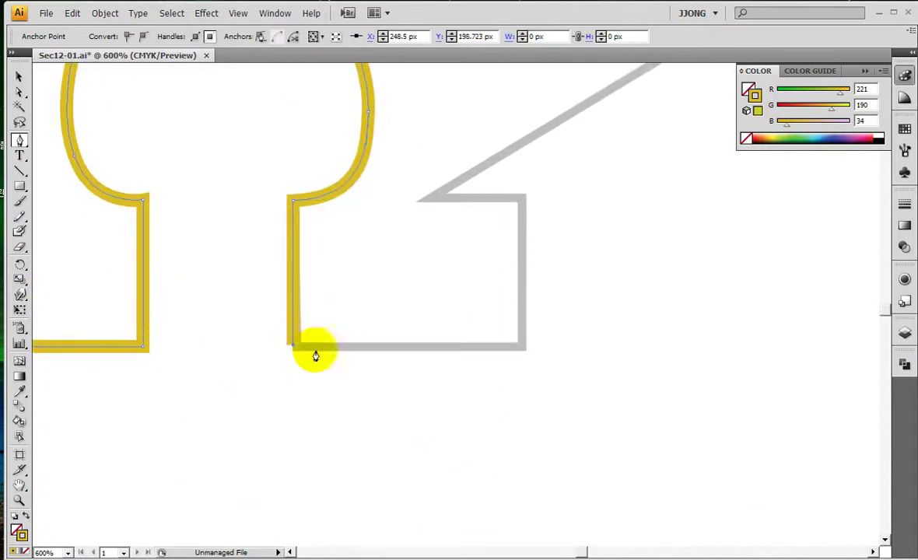
pyautogui.click(522, 350)
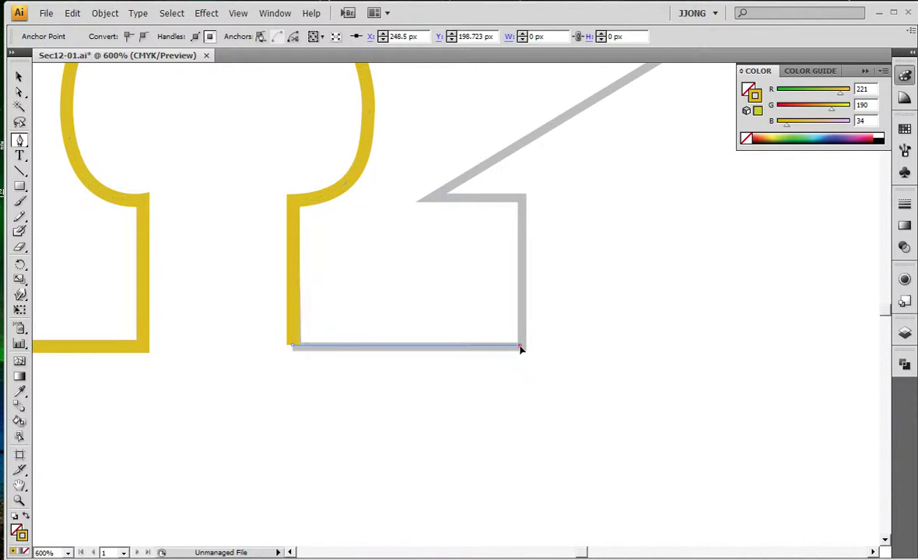
pyautogui.click(521, 200)
pyautogui.click(434, 202)
# Trace the second roof's peak and the chimney's four corners.
pyautogui.scroll(5, 556, 204)
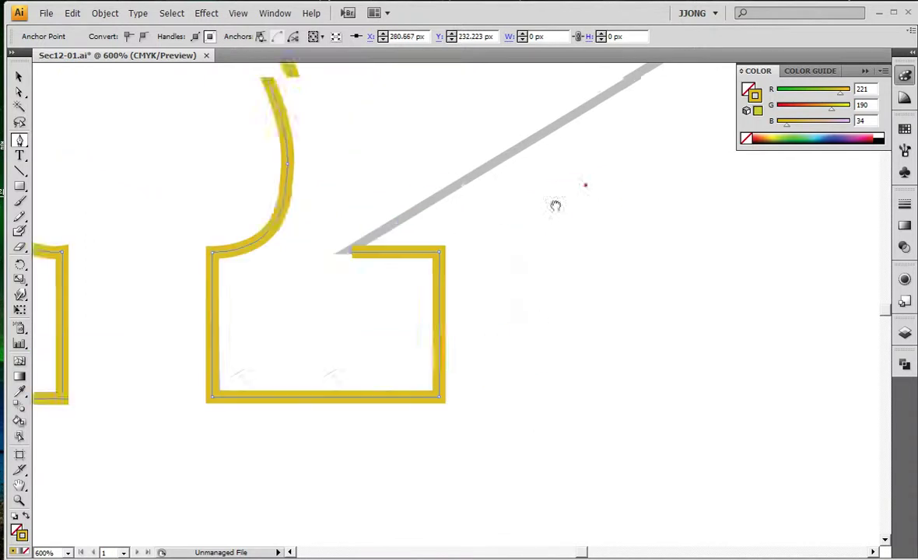
pyautogui.hscroll(5, 394, 211)
pyautogui.click(623, 333)
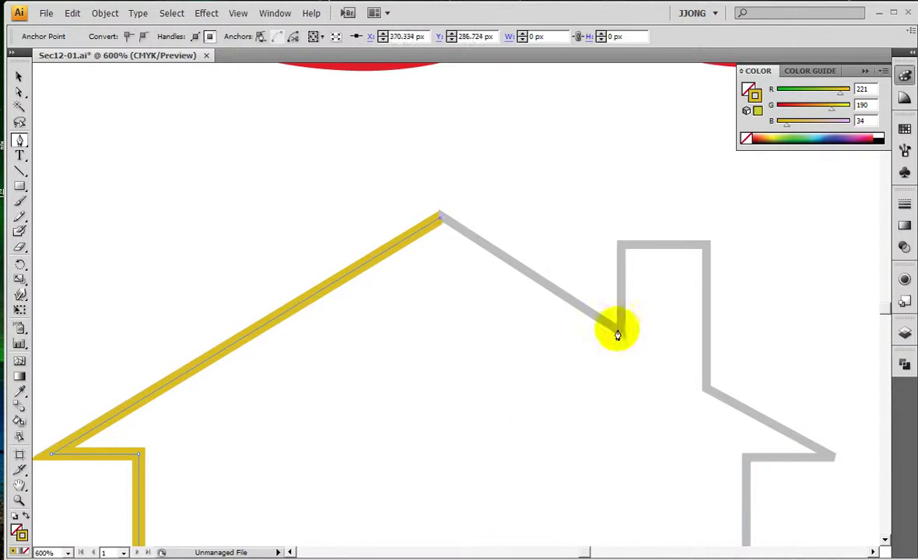
pyautogui.click(621, 245)
pyautogui.click(621, 246)
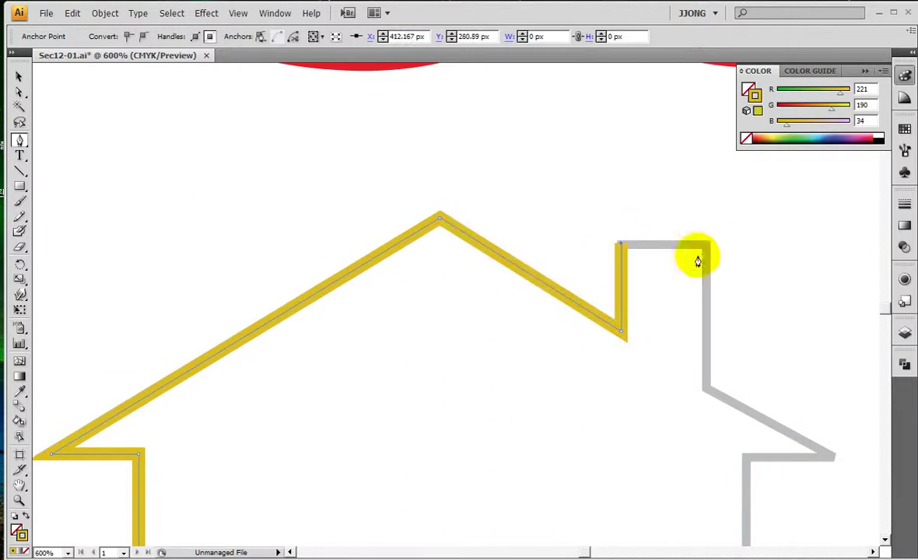
pyautogui.click(707, 243)
pyautogui.click(707, 388)
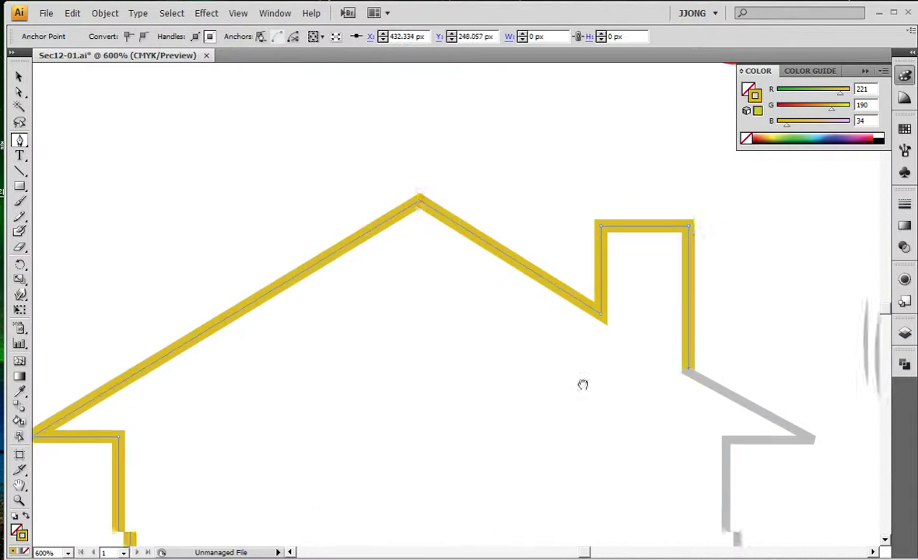
# Continue from the roof's right eave tip around the base box to its top-right corner.
pyautogui.moveTo(707, 387); pyautogui.dragTo(340, 115)
pyautogui.click(461, 184)
pyautogui.click(379, 185)
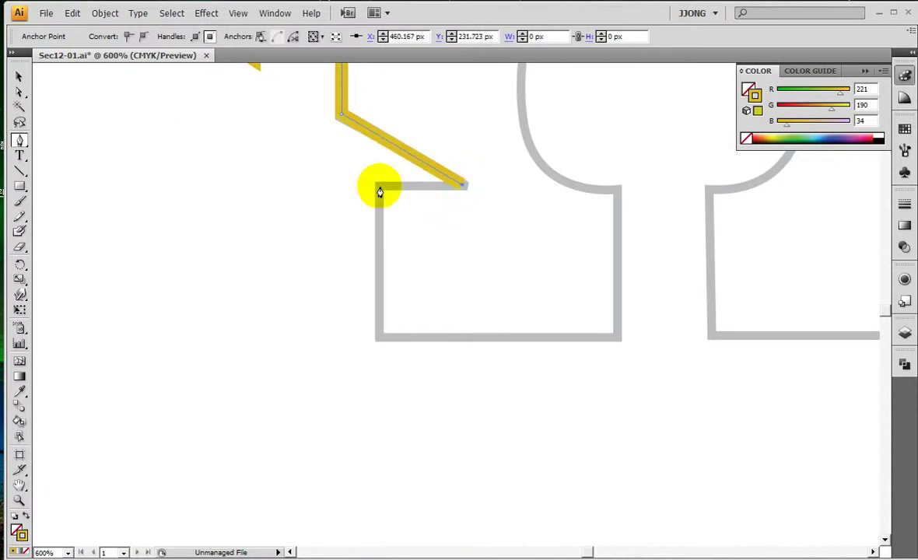
pyautogui.click(380, 335)
pyautogui.click(615, 336)
pyautogui.click(614, 193)
# Curve the path up, over and down the right side of the second keyhole head.
pyautogui.moveTo(506, 200); pyautogui.dragTo(301, 466)
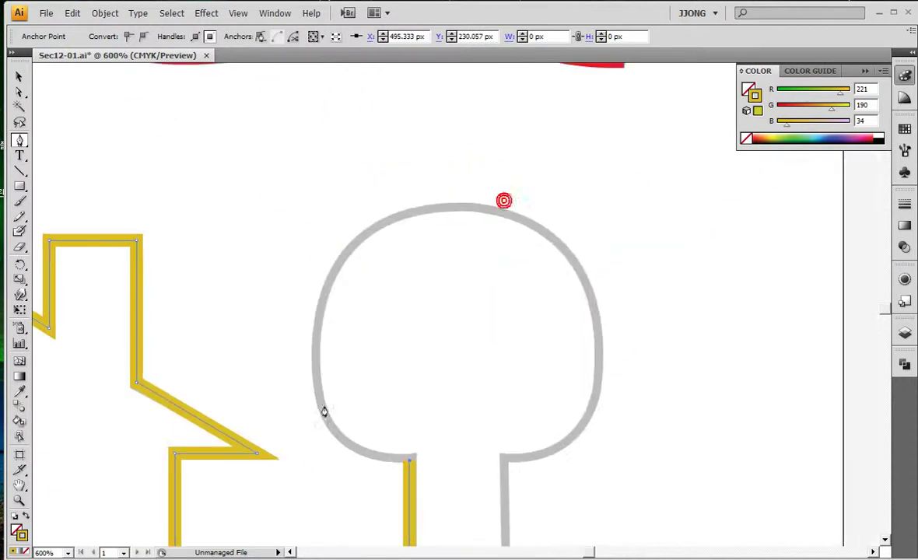
pyautogui.moveTo(325, 418); pyautogui.dragTo(312, 389)
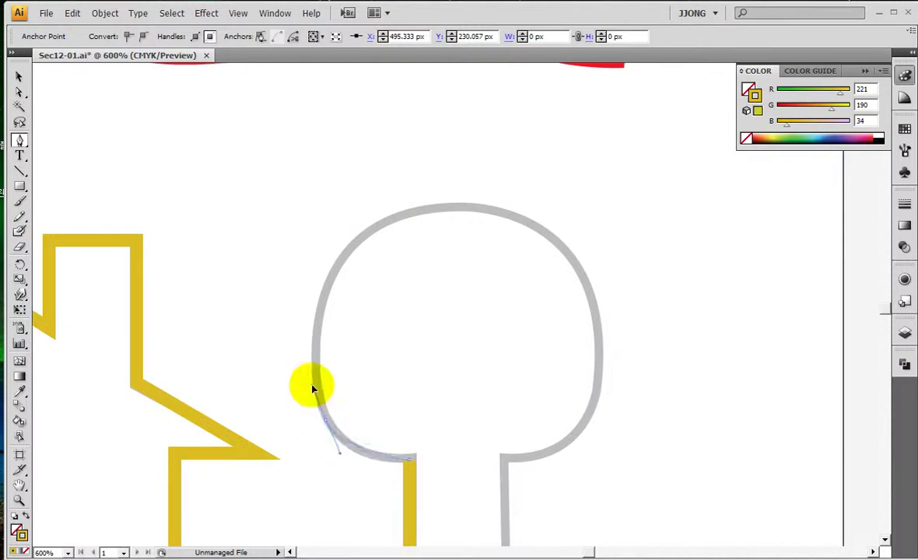
pyautogui.moveTo(334, 272); pyautogui.dragTo(351, 247)
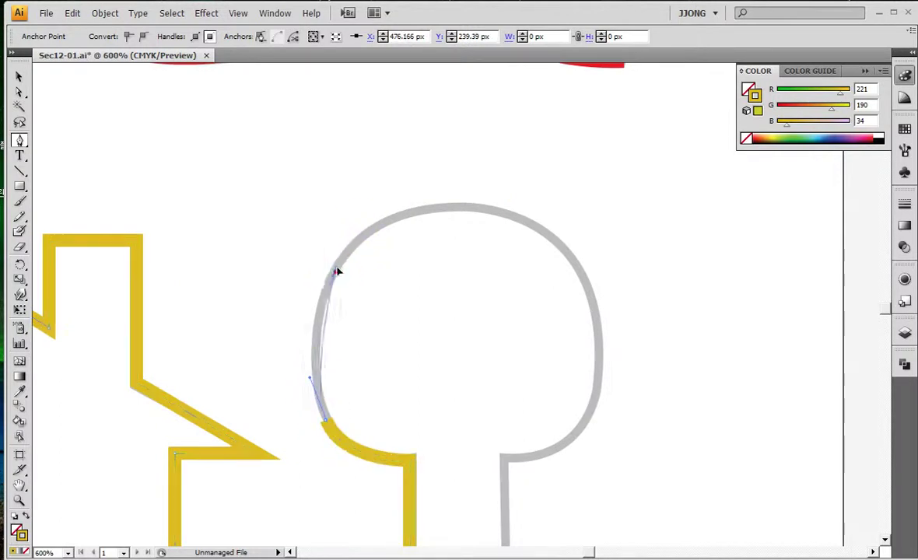
pyautogui.moveTo(469, 209); pyautogui.dragTo(535, 216)
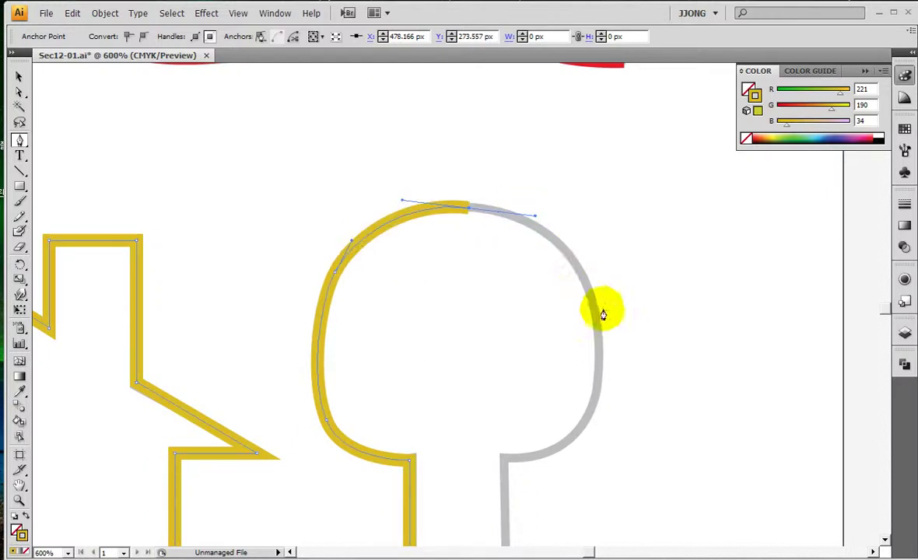
pyautogui.moveTo(585, 287); pyautogui.dragTo(591, 311)
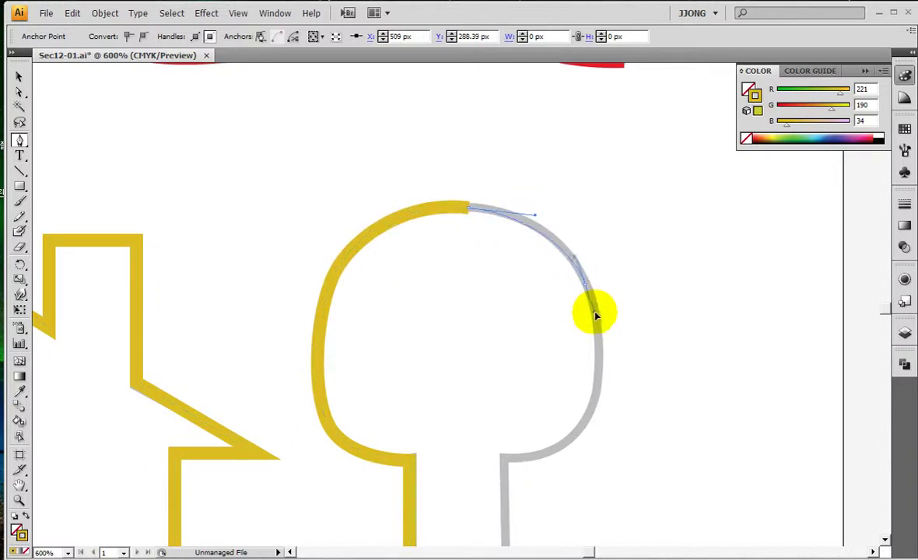
pyautogui.moveTo(594, 395); pyautogui.dragTo(580, 436)
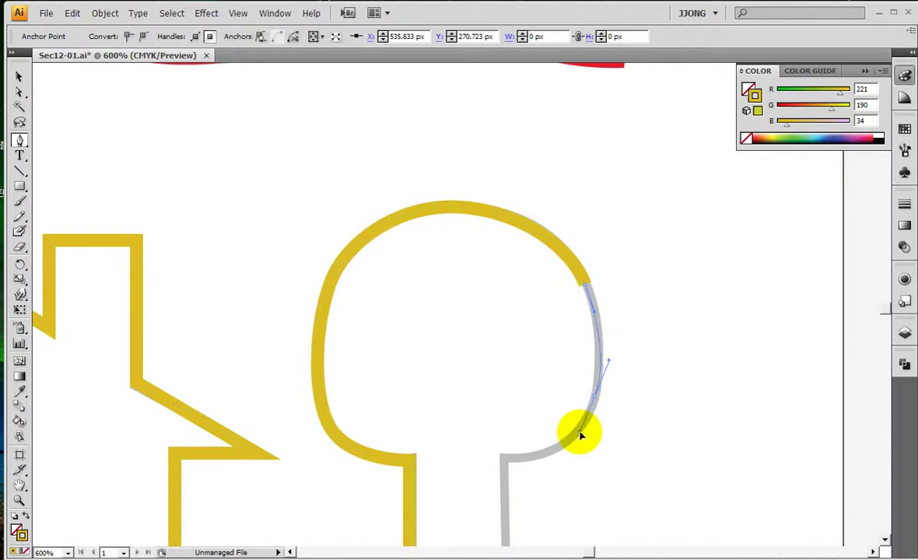
# Bring the path into the right neck corner, then run it straight along the base to the row's end.
pyautogui.click(502, 458)
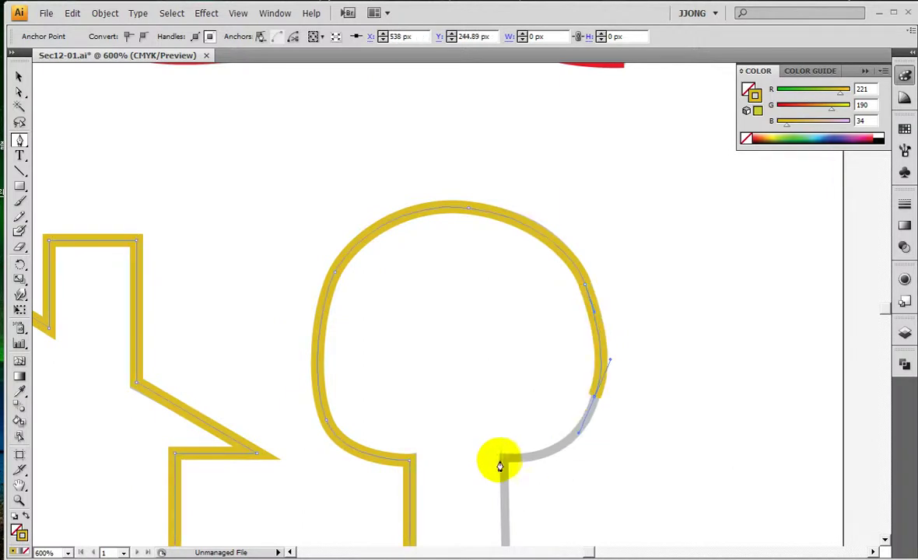
pyautogui.moveTo(502, 459); pyautogui.dragTo(451, 459)
pyautogui.click(504, 459)
pyautogui.scroll(-5, 436, 404)
pyautogui.hscroll(3, 436, 405)
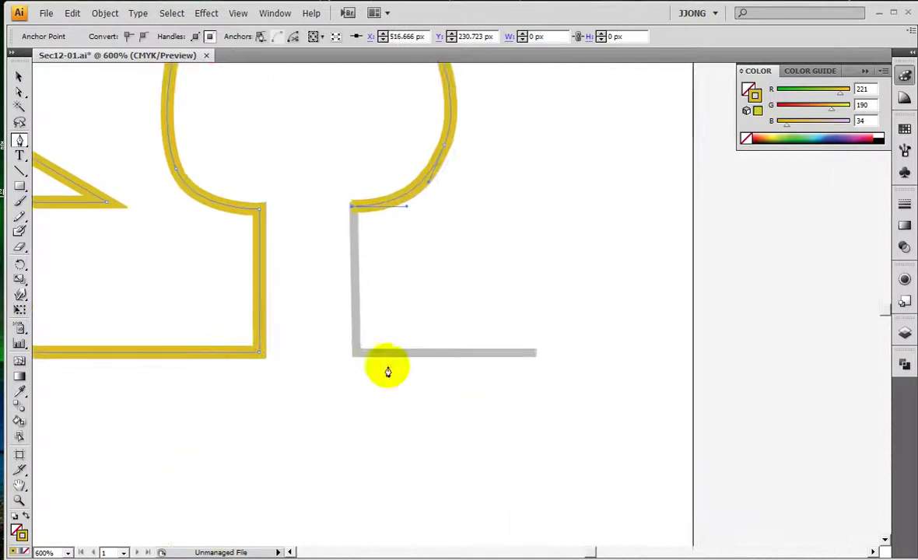
pyautogui.click(354, 354)
pyautogui.click(535, 353)
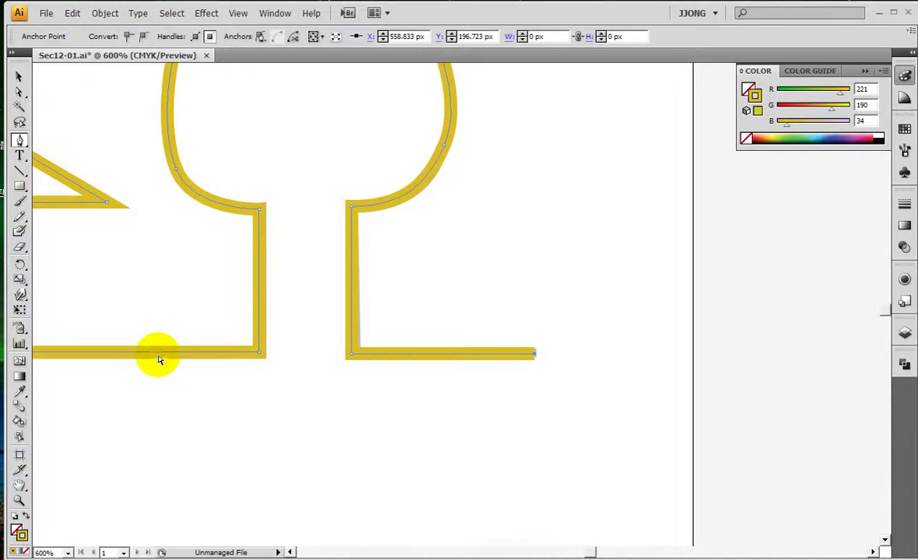
pyautogui.hotkey('ctrl', '1')
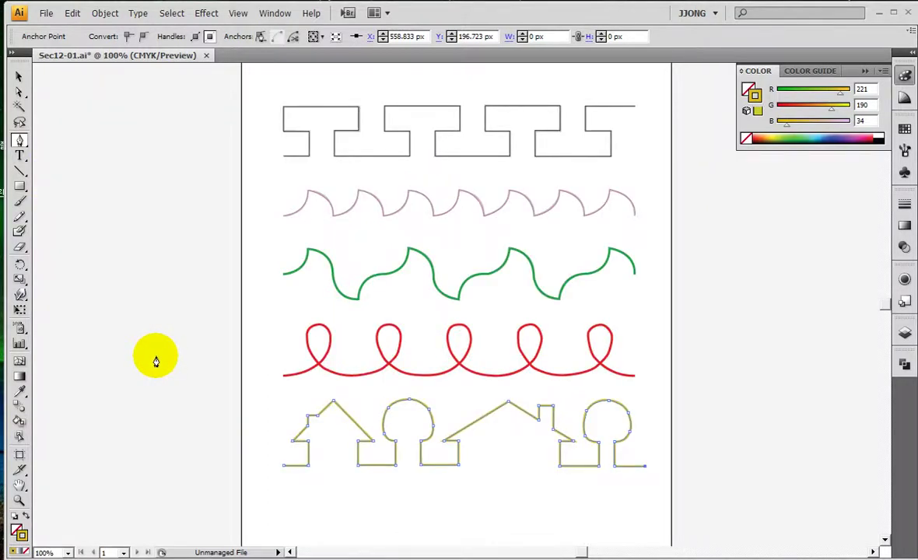
pyautogui.hotkey('ctrl', 'y')
pyautogui.hotkey('ctrl', 'y')
pyautogui.hotkey('ctrl', 'y')
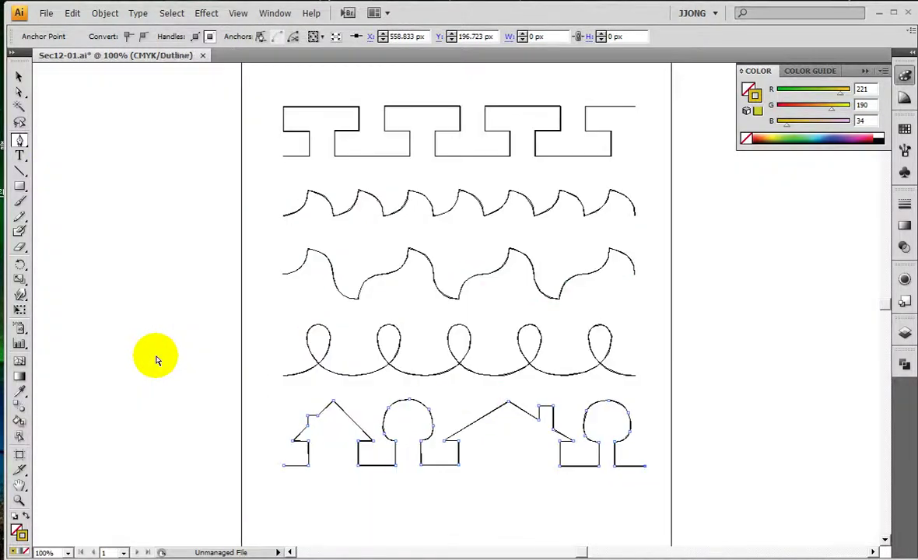
pyautogui.hotkey('ctrl', 'y')
pyautogui.hotkey('ctrl', 'y')
pyautogui.hotkey('ctrl', 'y')
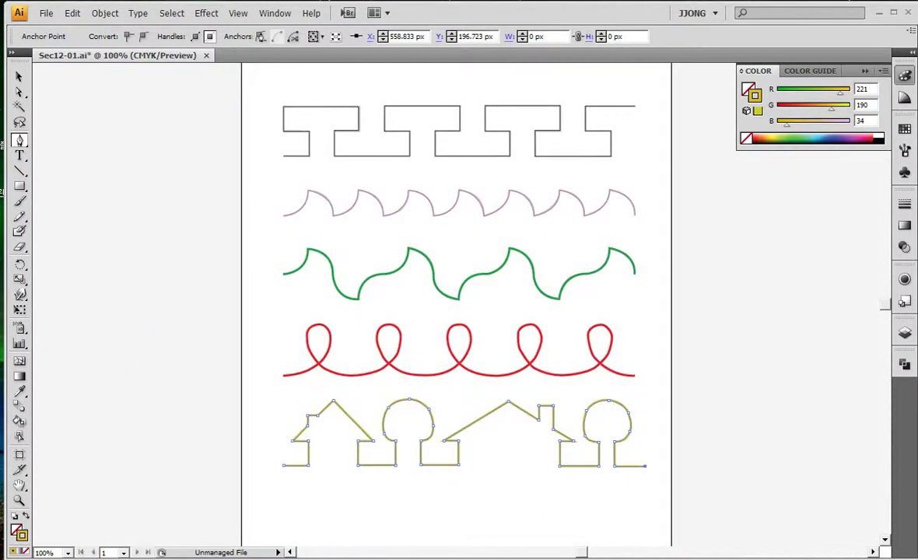